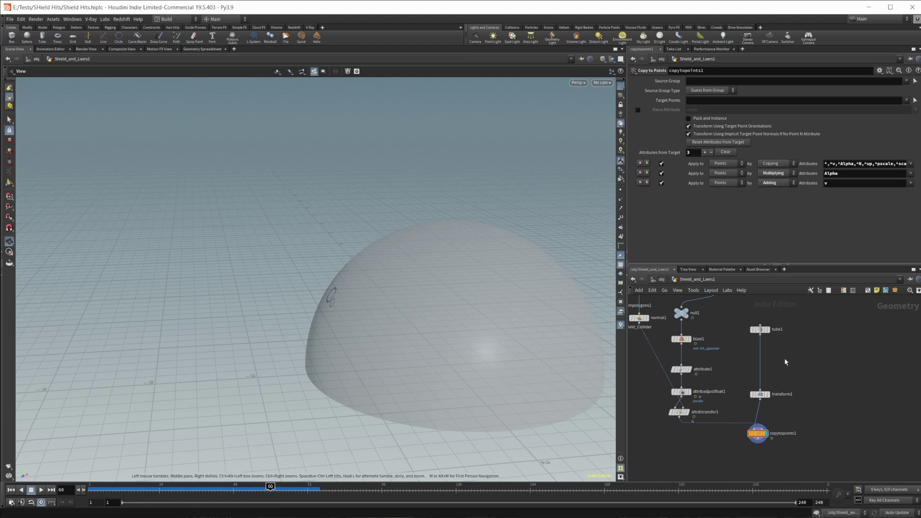
Orbit and zoom the viewport to inspect the dome and its rings at an earlier frame.
scroll(390, 319, up, 5)
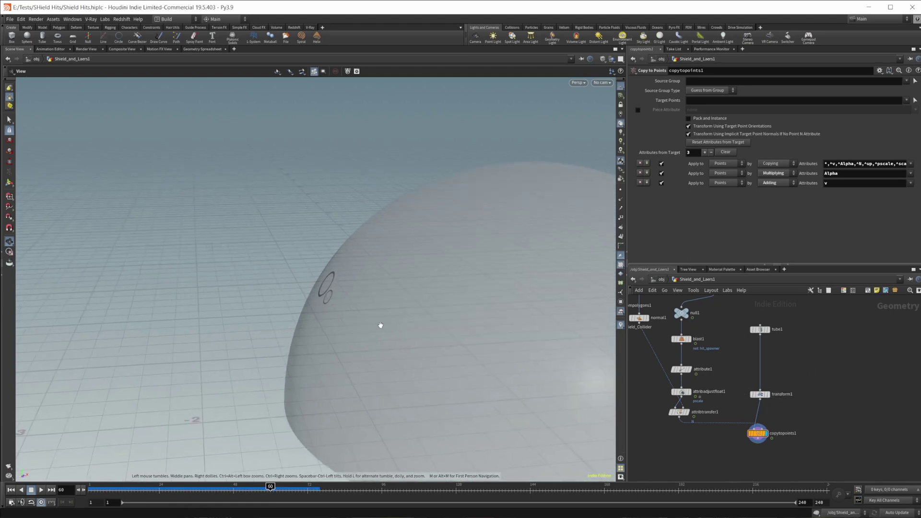
middle_drag(350, 317, 364, 308)
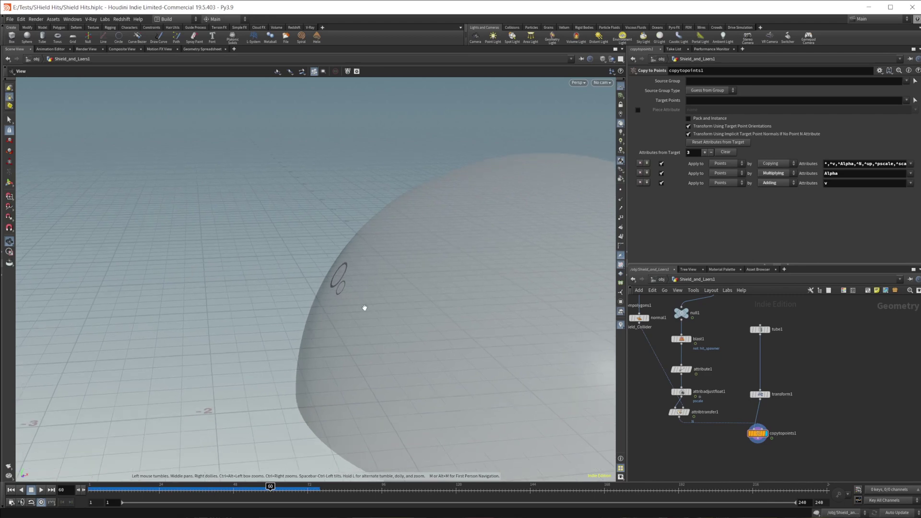
right_drag(353, 286, 398, 304)
mouse_move(270, 487)
mouse_down()
mouse_move(281, 487)
mouse_move(241, 488)
mouse_move(273, 488)
mouse_up()
drag(338, 367, 348, 332)
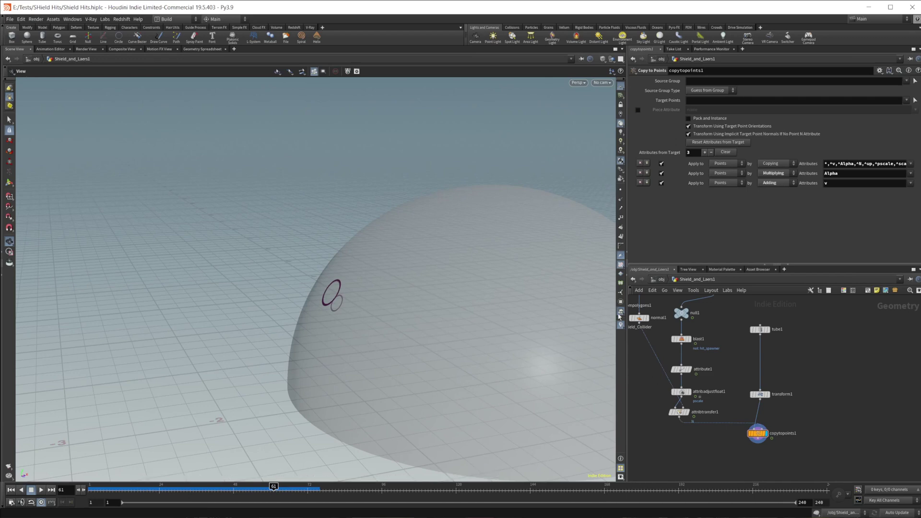
drag(339, 342, 389, 252)
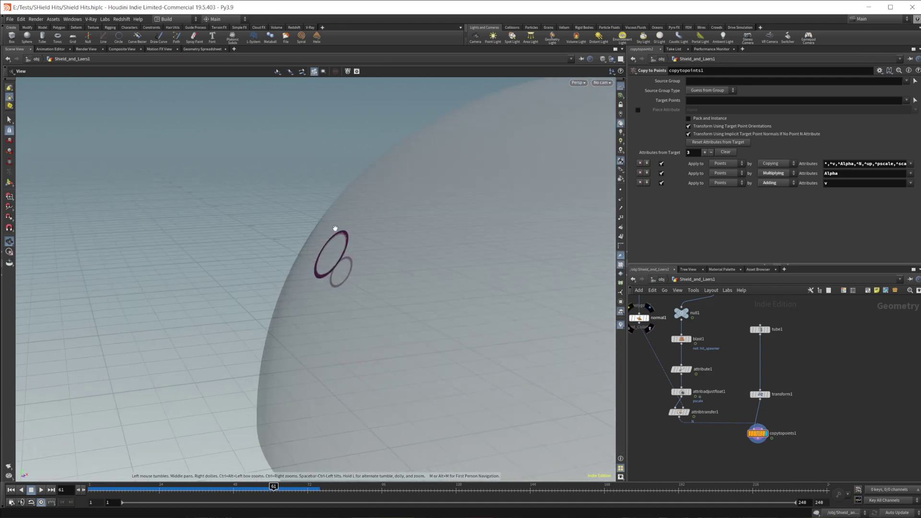
drag(331, 234, 369, 271)
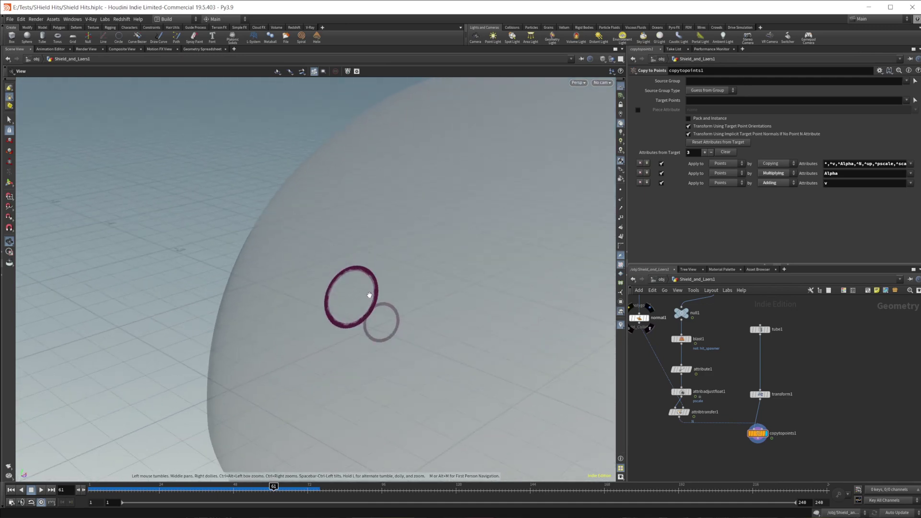
Create a Modify Normals node and insert it on the tube1→transform1 wire.
scroll(764, 361, up, 4)
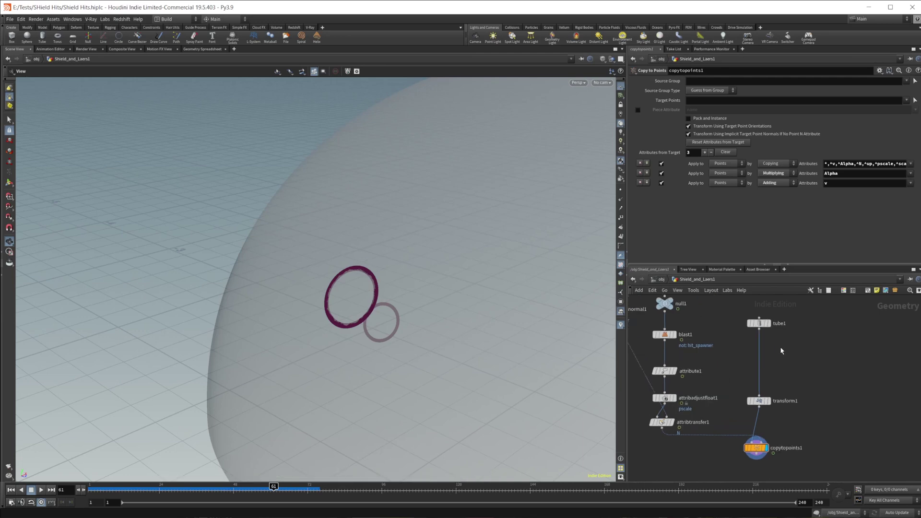
key(Tab)
mouse_move(788, 352)
text(null)
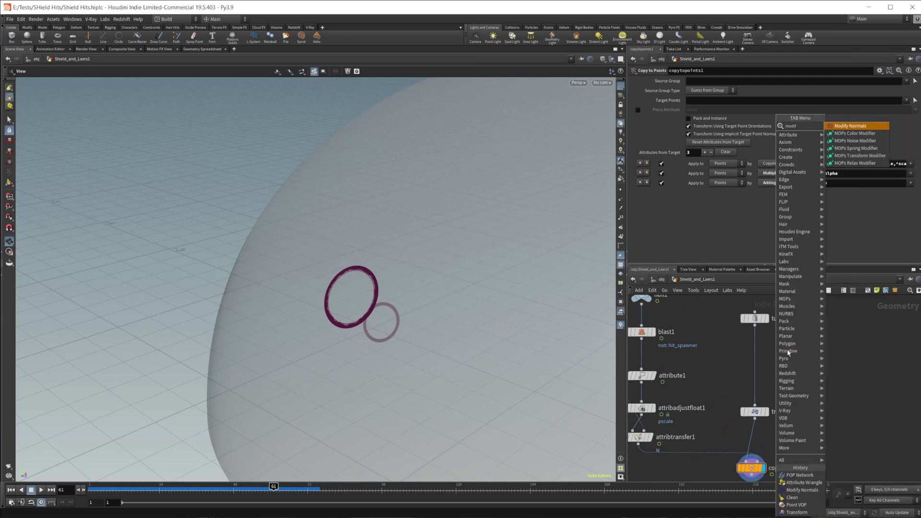
key(Return)
click(787, 352)
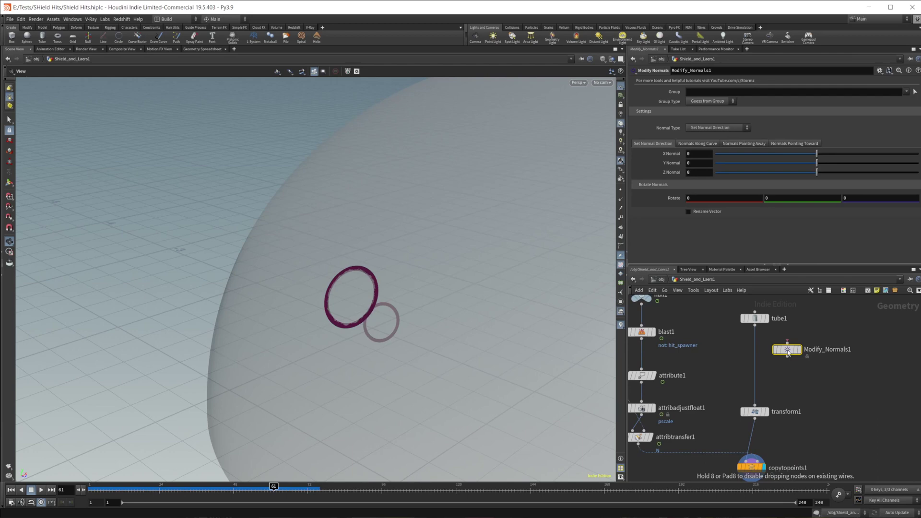
drag(788, 352, 755, 349)
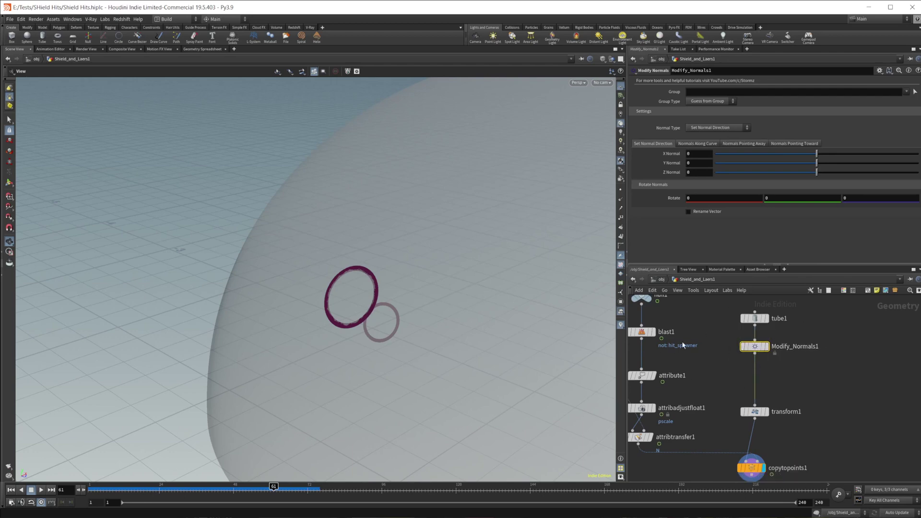
Set Modify_Normals1's Normal Type to Normals Pointing Away and display its result.
scroll(380, 326, up, 5)
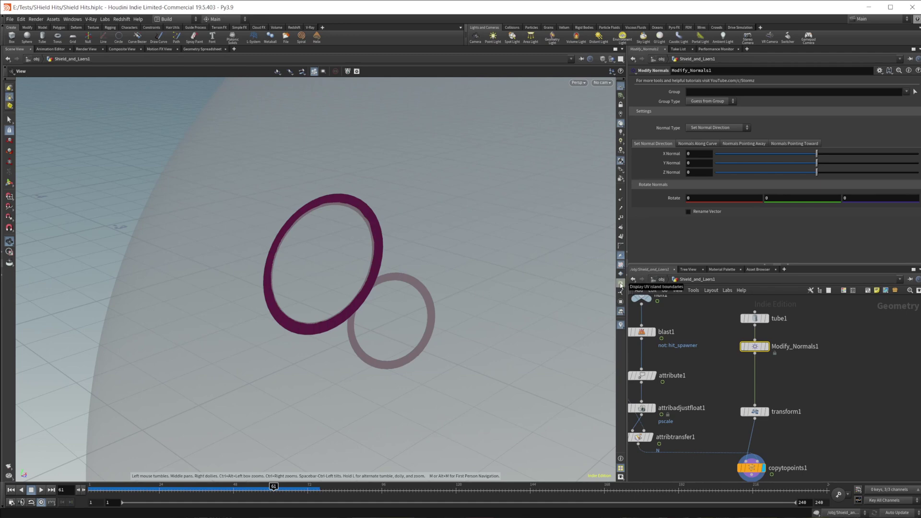
click(716, 129)
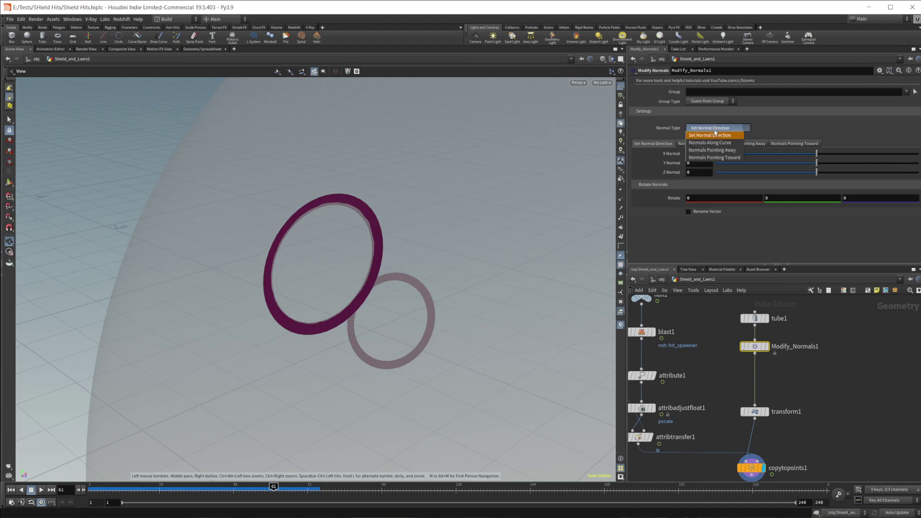
click(723, 151)
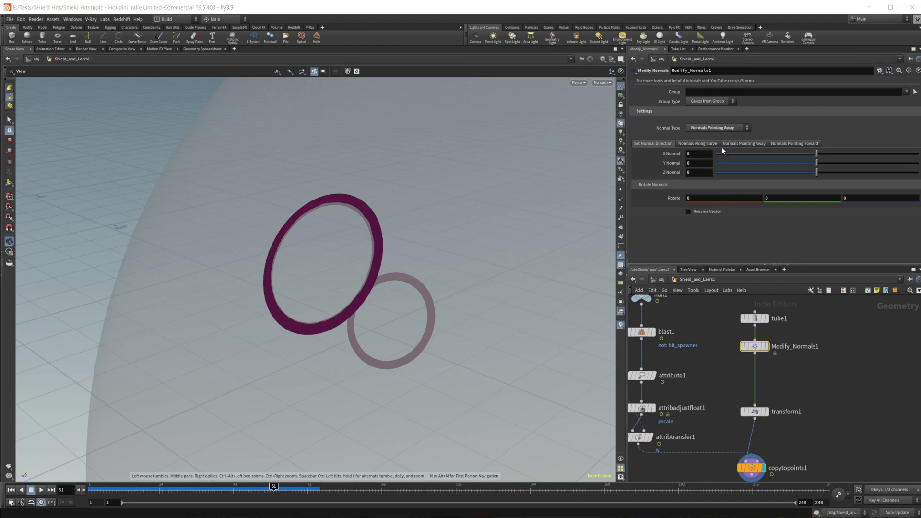
click(767, 335)
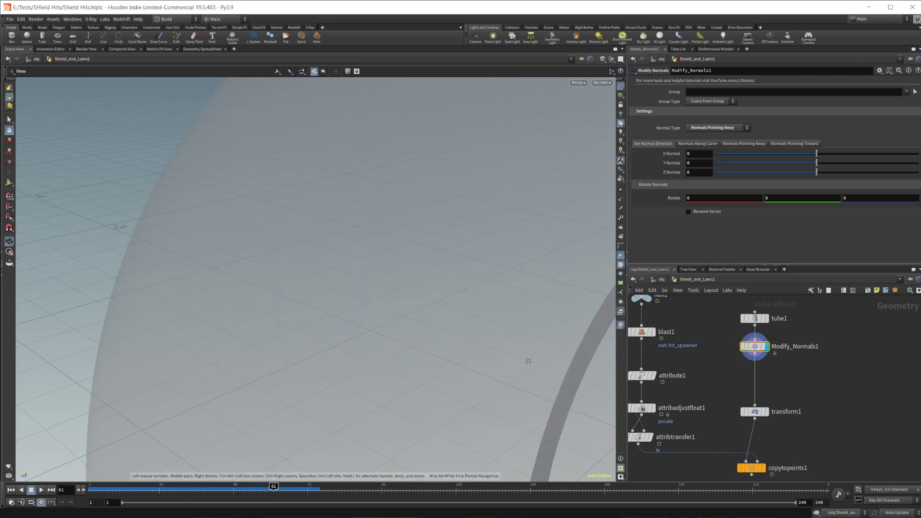
Check the outward normals on the ring and the copied rings around the shield.
scroll(205, 329, down, 5)
middle_drag(739, 474, 755, 418)
click(783, 399)
drag(473, 252, 438, 251)
middle_drag(792, 278, 782, 333)
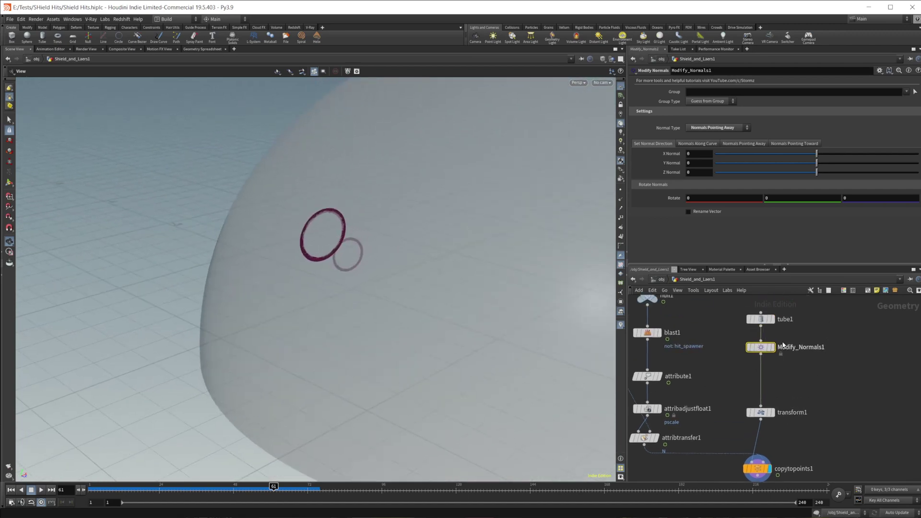
click(739, 144)
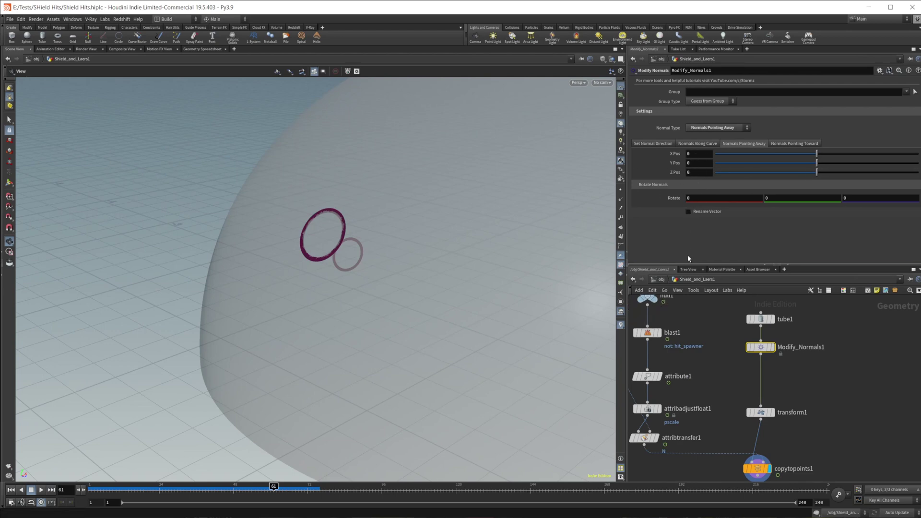
key(Tab)
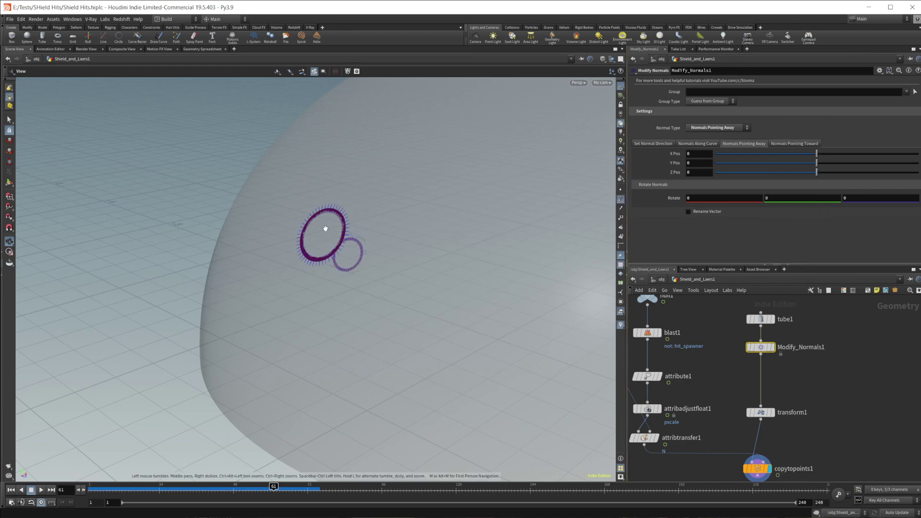
scroll(369, 242, up, 5)
scroll(369, 241, down, 1)
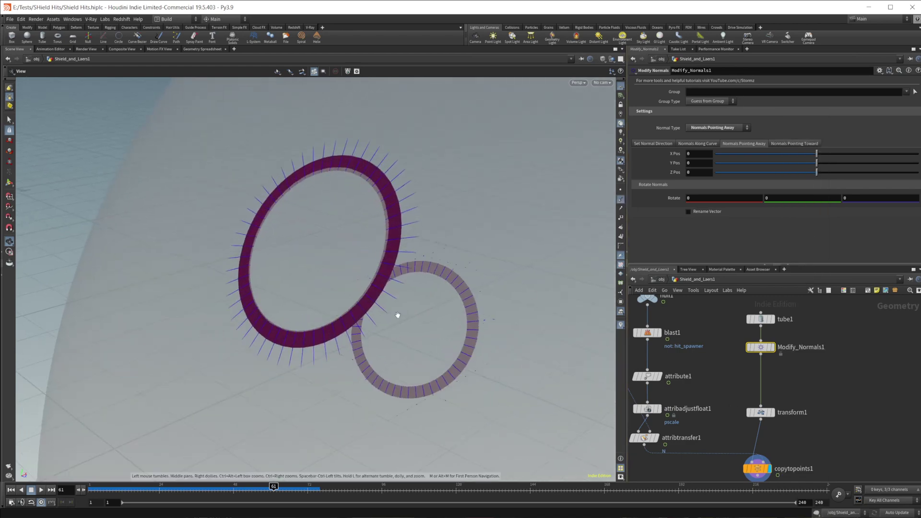
Insert a Point VOP, pointvop1, between Modify_Normals1 and transform1 and dive inside.
key(Tab)
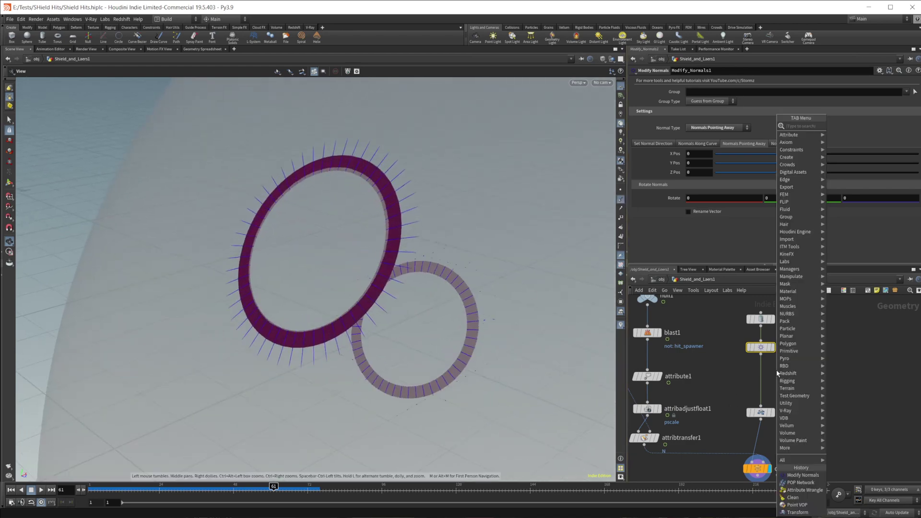
text(point vop)
key(Return)
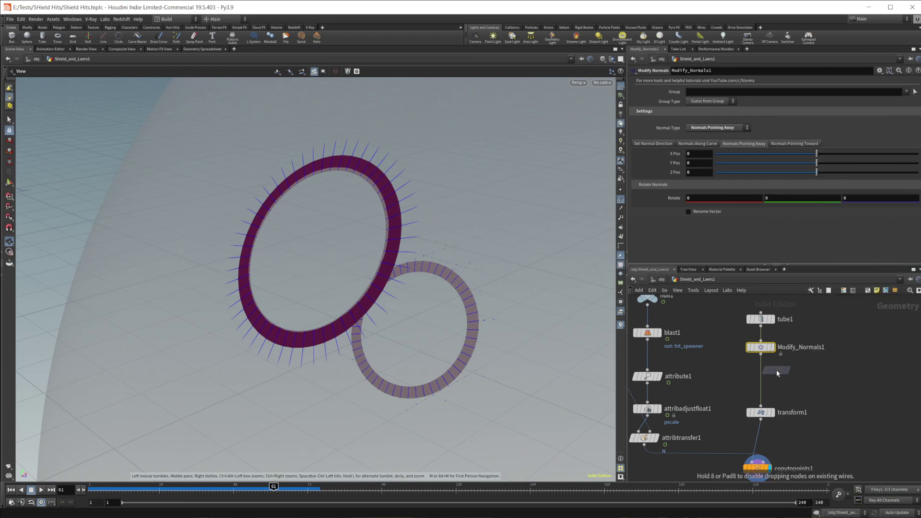
click(760, 375)
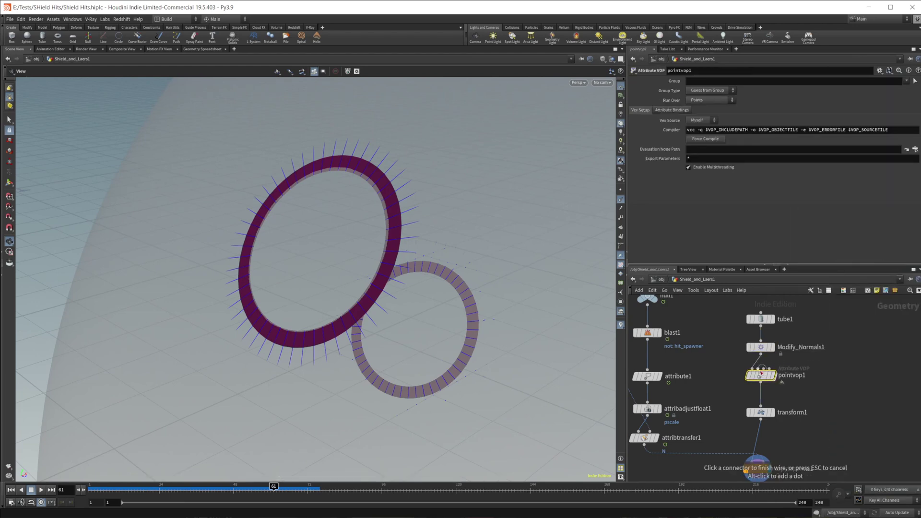
double_click(760, 374)
Add a Displace Along Normal node beside geometryvopglobal1 and arrange the nodes.
key(Tab)
text(displace)
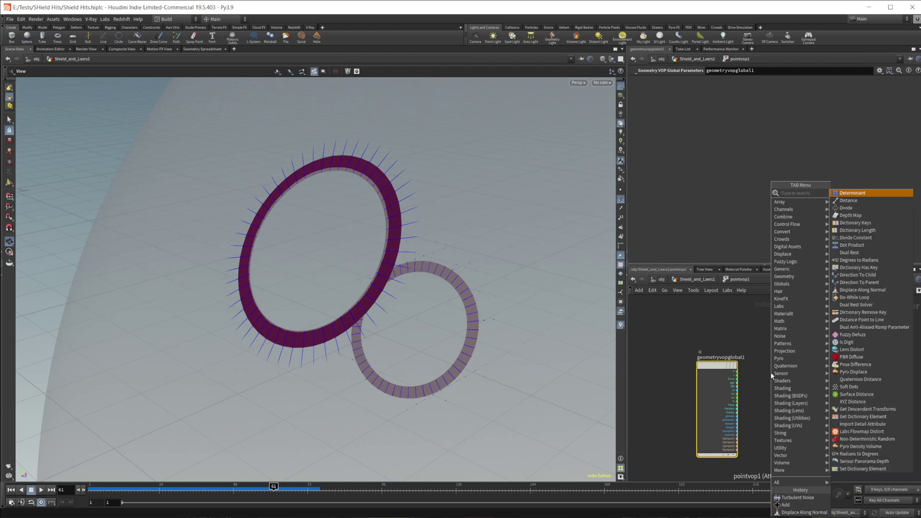
key(Return)
click(771, 372)
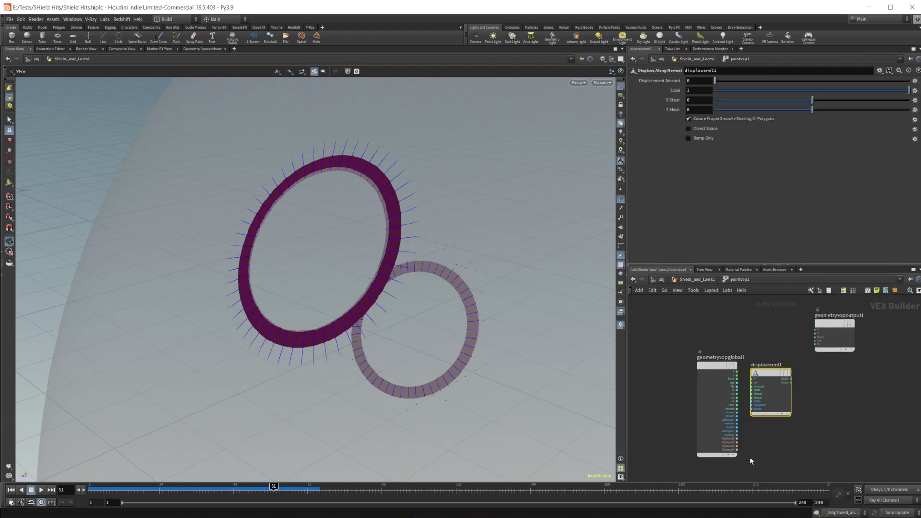
middle_drag(754, 457, 815, 465)
drag(777, 373, 662, 340)
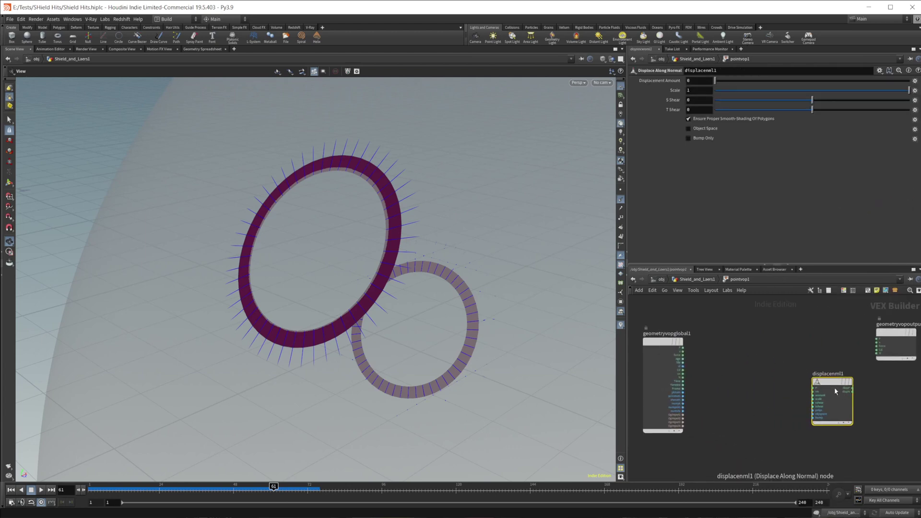
drag(832, 390, 770, 385)
Add an Add node, add1, to the VOP network.
key(Tab)
mouse_move(815, 352)
click(868, 286)
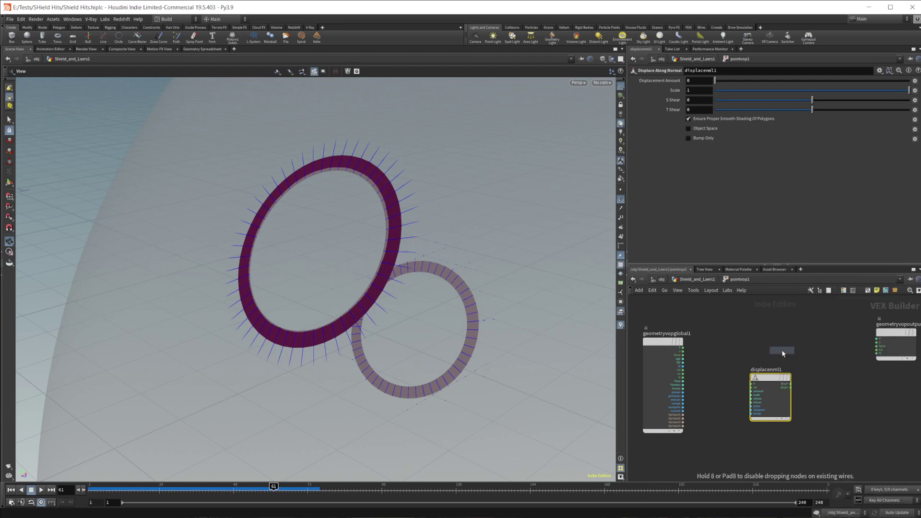
click(782, 353)
scroll(760, 340, up, 2)
Wire P into add1 and displacenml1, dispP into add1, and add1's sum to output P.
drag(648, 350, 817, 341)
drag(750, 389, 726, 389)
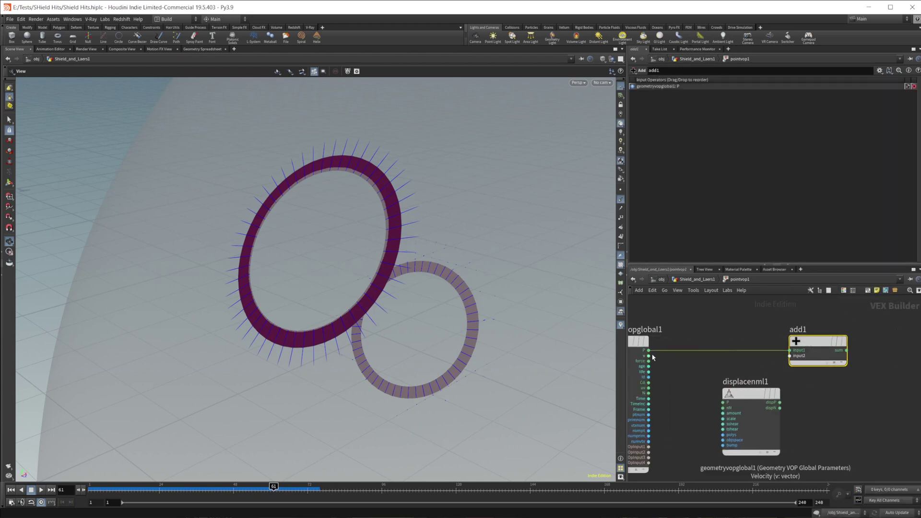
drag(648, 350, 723, 403)
drag(780, 402, 789, 355)
middle_drag(816, 326, 762, 348)
drag(794, 372, 875, 359)
middle_drag(638, 384, 767, 346)
drag(746, 338, 662, 339)
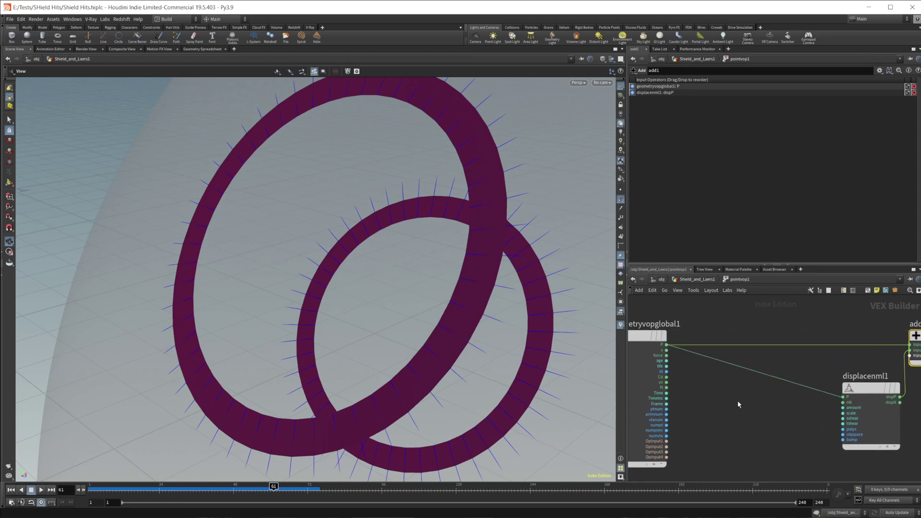
Add a Turbulent Noise node fed by P that drives displacenml1's amount.
key(Tab)
text(tu)
key(Return)
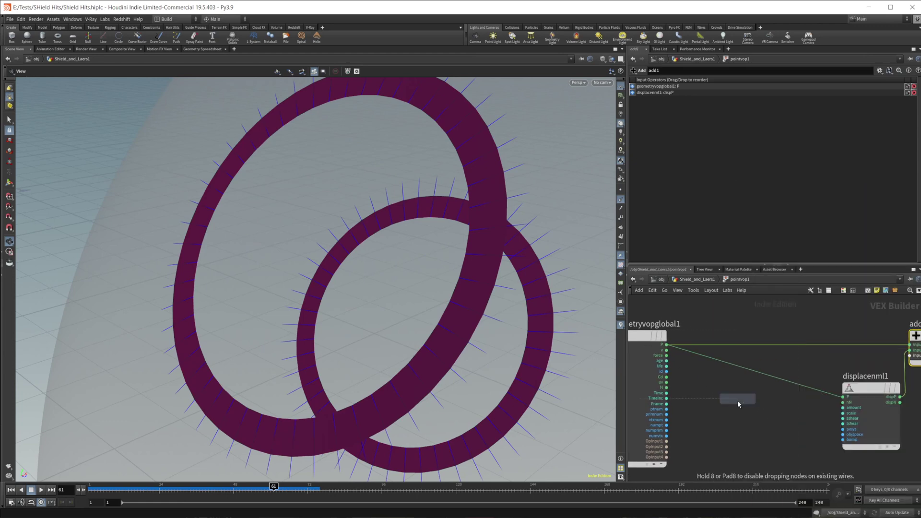
click(739, 401)
drag(666, 345, 709, 413)
drag(765, 408, 843, 407)
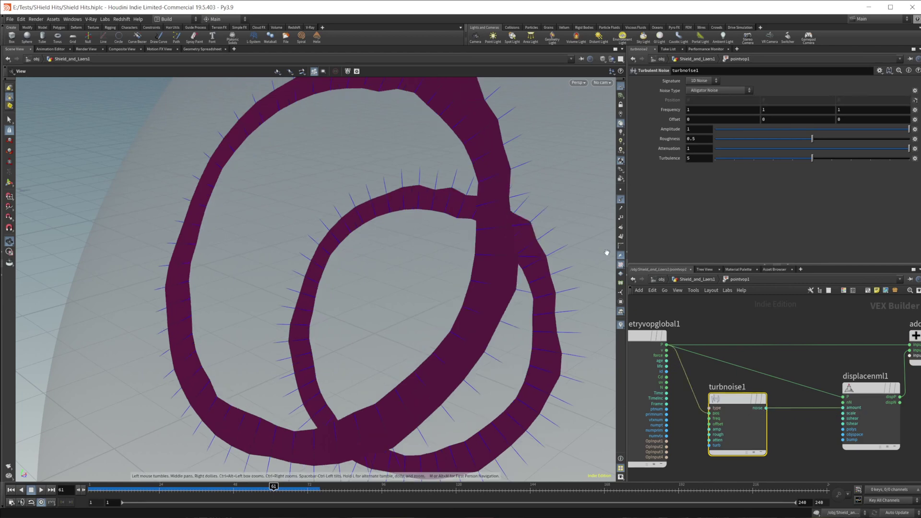
Set turbnoise1 to Sparse Convolution Noise with Offset 11, 10, 5.
click(717, 91)
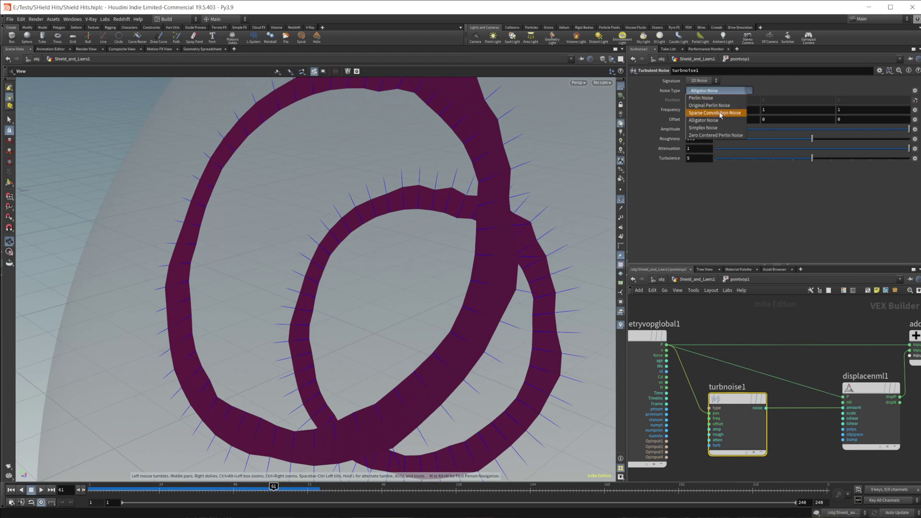
click(722, 108)
scroll(482, 259, down, 5)
scroll(485, 264, up, 3)
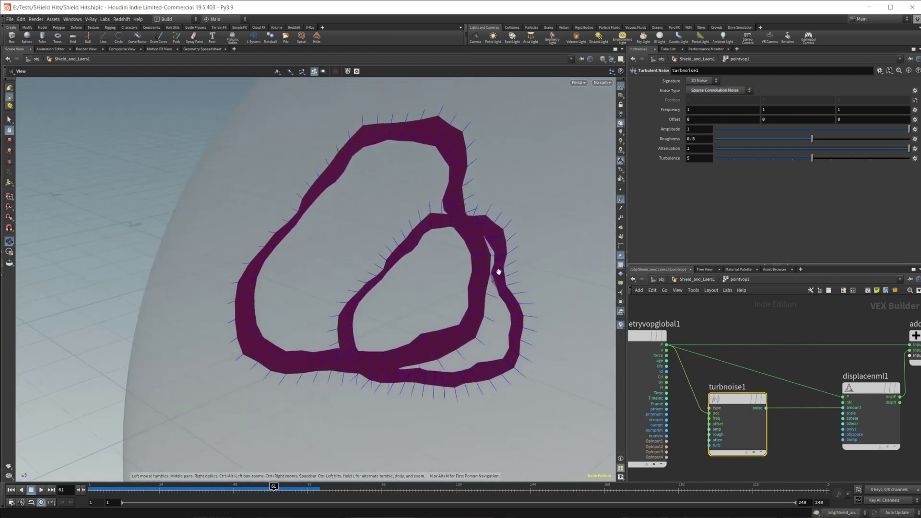
middle_click(708, 118)
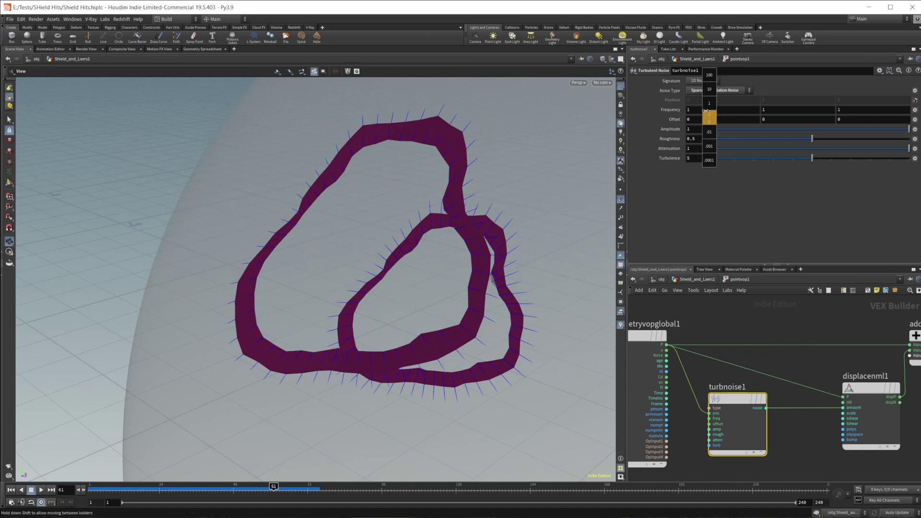
middle_drag(705, 110, 864, 111)
mouse_move(458, 339)
mouse_down()
mouse_move(442, 339)
mouse_move(459, 340)
mouse_up()
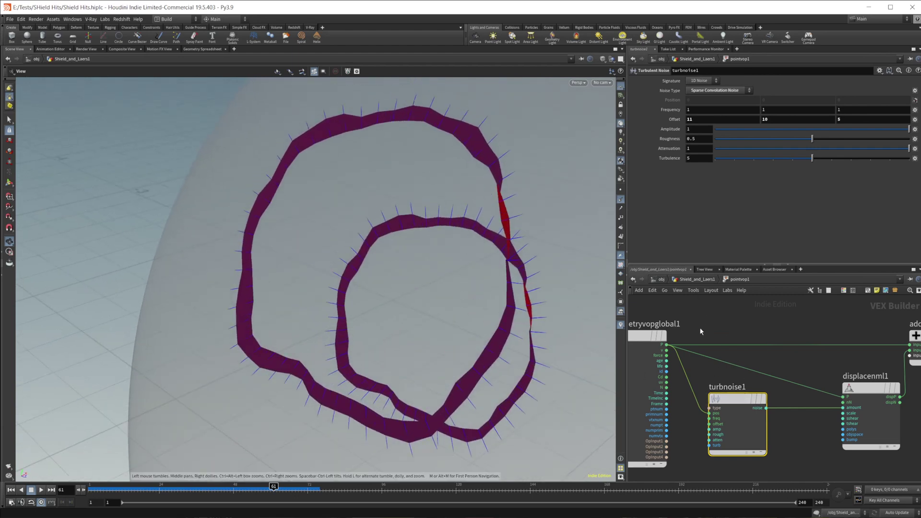
Promote turbnoise1's Offset to pointvop1 and set its first component to $FF/10.
right_click(719, 416)
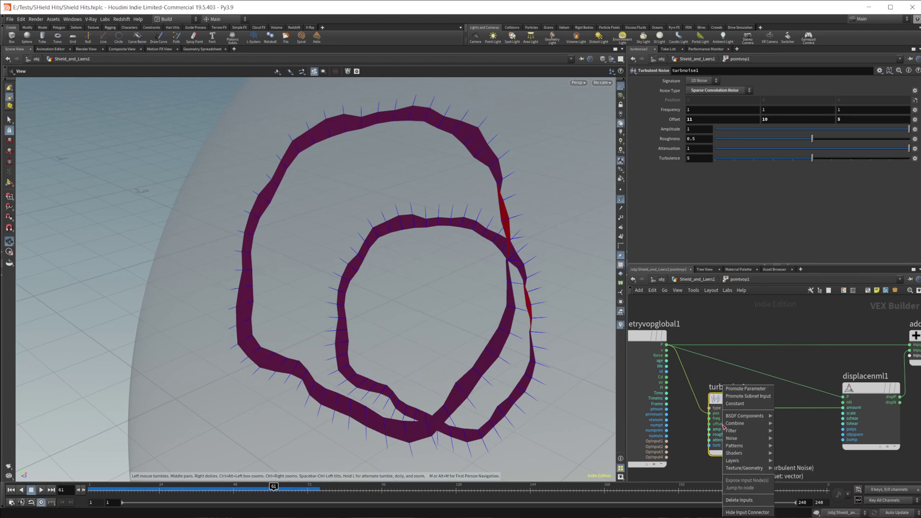
click(750, 393)
click(697, 279)
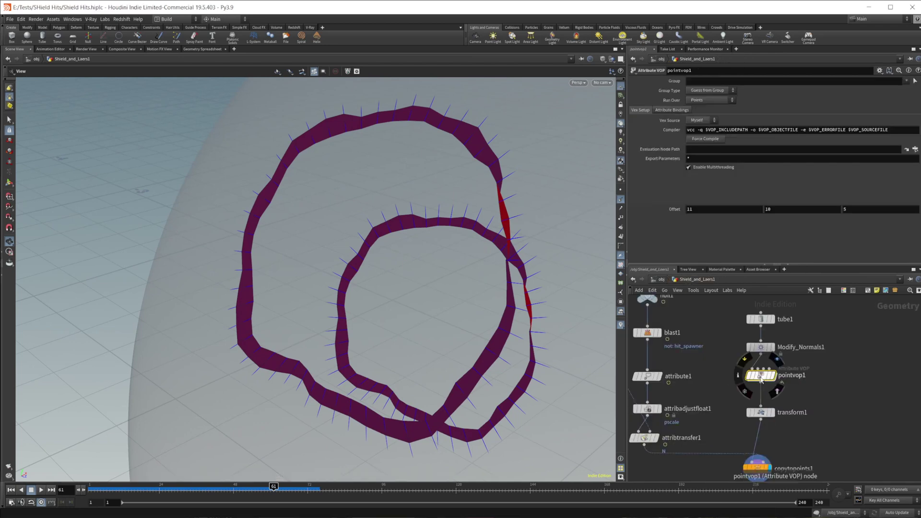
click(715, 209)
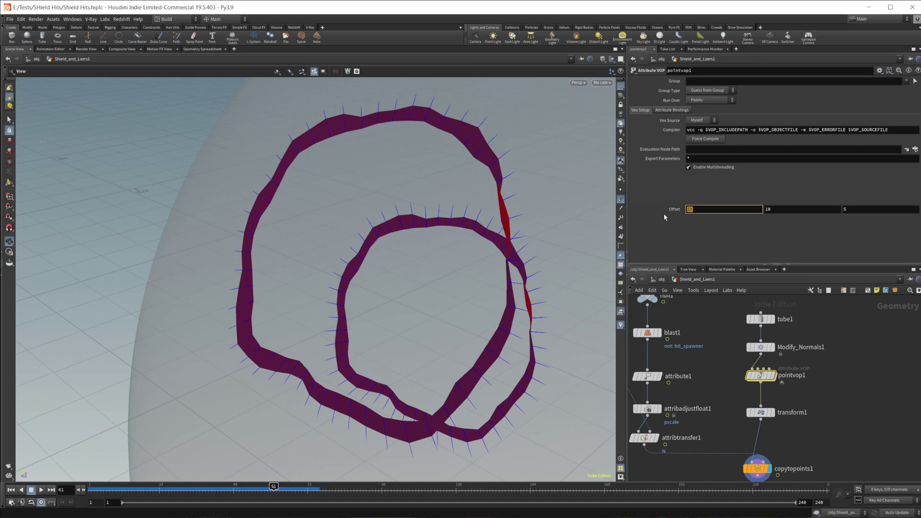
text($FF/10)
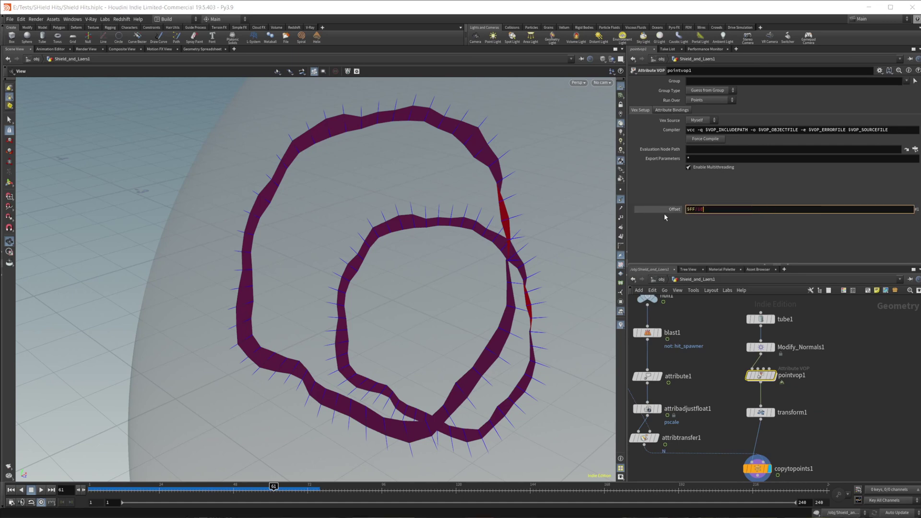
key(Return)
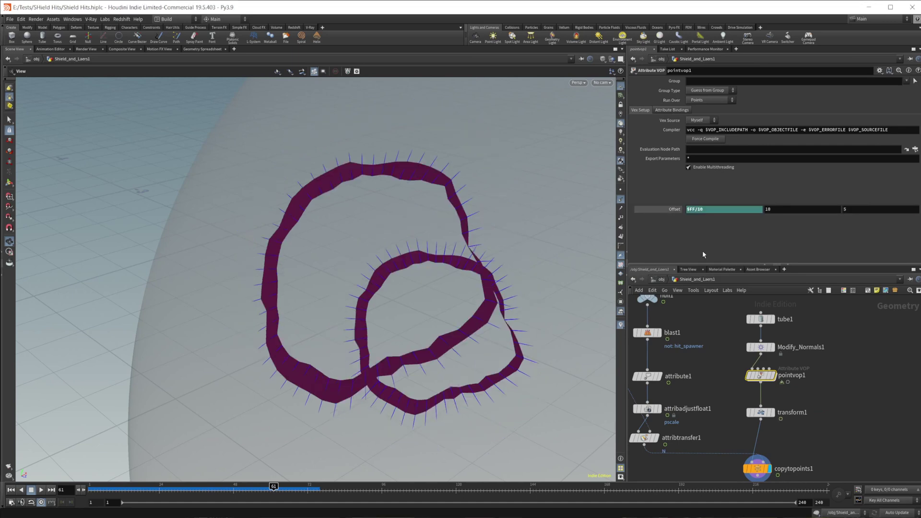
Link the other Offset components to ch("offset1") and preview the animation at frame 55.
right_click(714, 211)
click(776, 245)
click(802, 209)
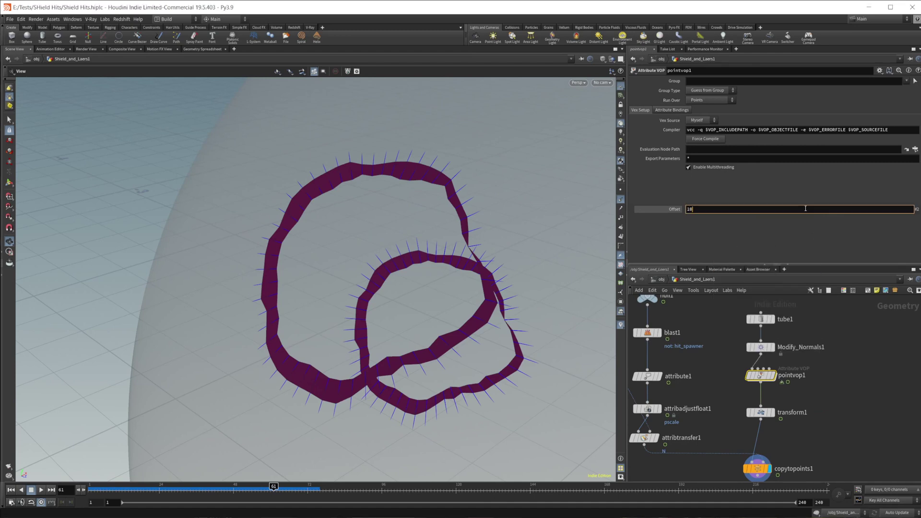
right_click(803, 209)
click(854, 280)
key(Return)
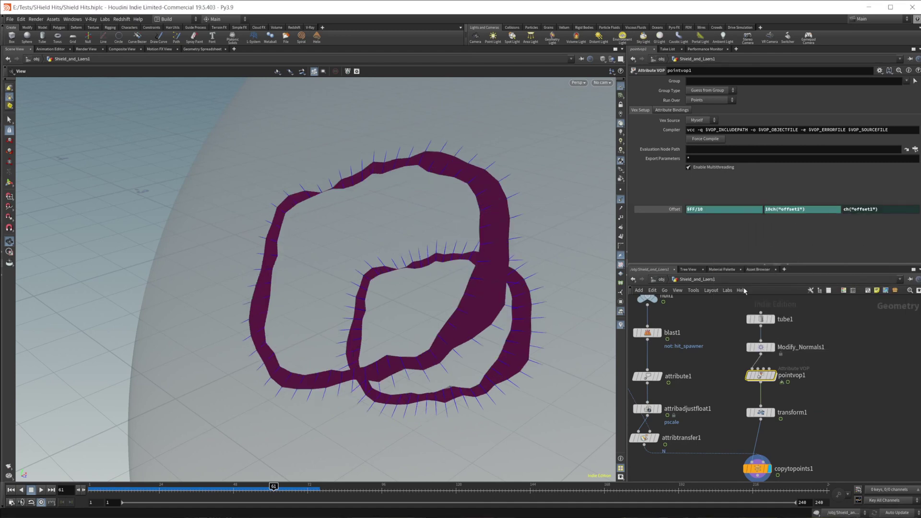
drag(274, 489, 255, 487)
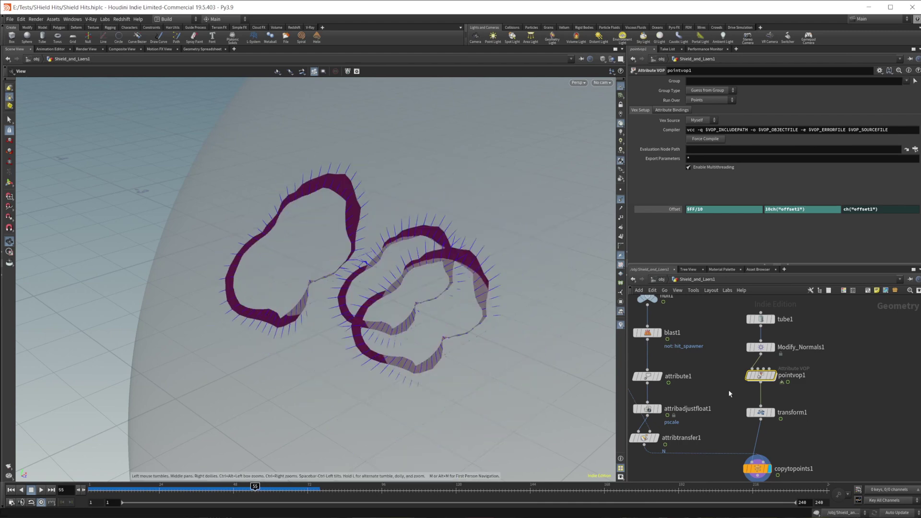
middle_drag(756, 402, 733, 359)
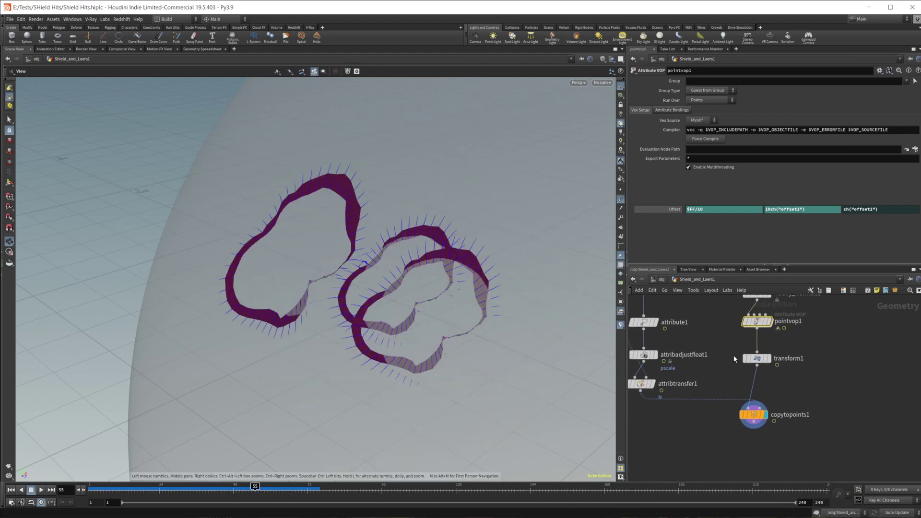
Inspect copytopoints1's point attributes in the Geometry Spreadsheet.
click(752, 415)
click(202, 49)
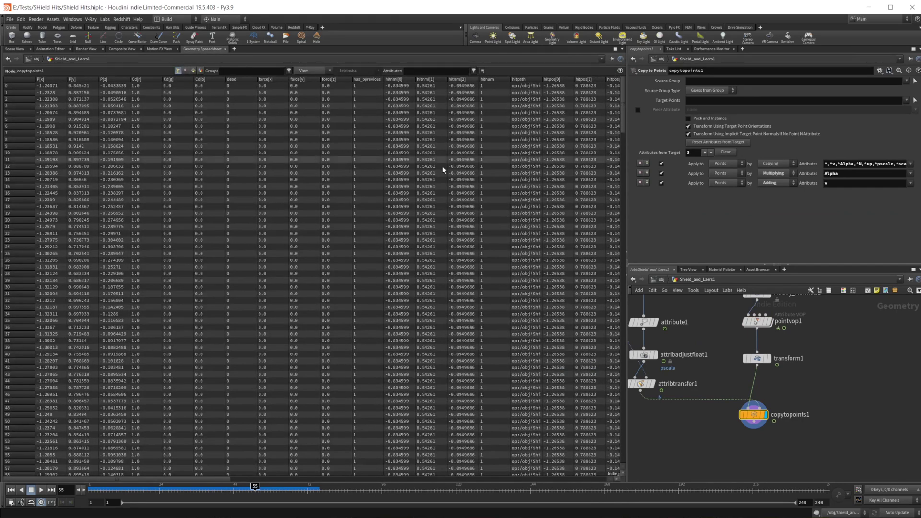
click(15, 49)
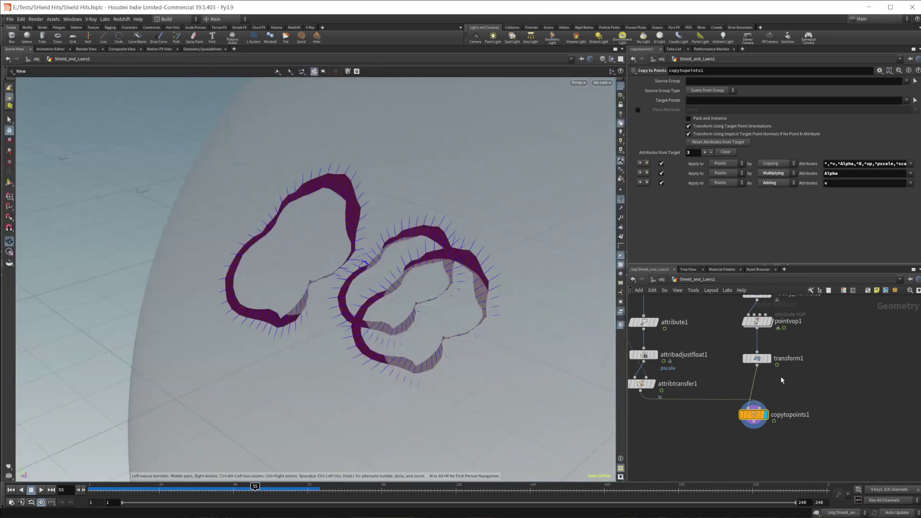
Add clean1 below copytopoints1 with Remove Degenerate Primitives and Remove NANs off, Remove Attribs on.
key(Tab)
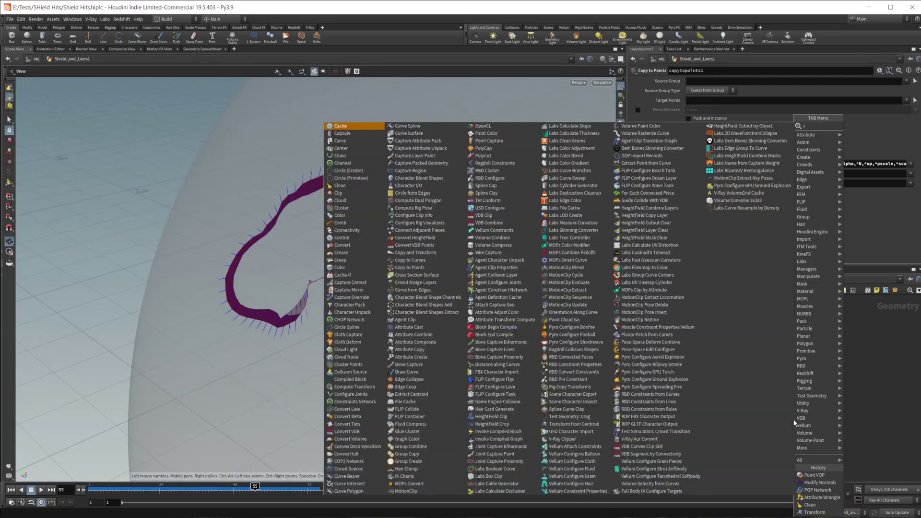
click(793, 419)
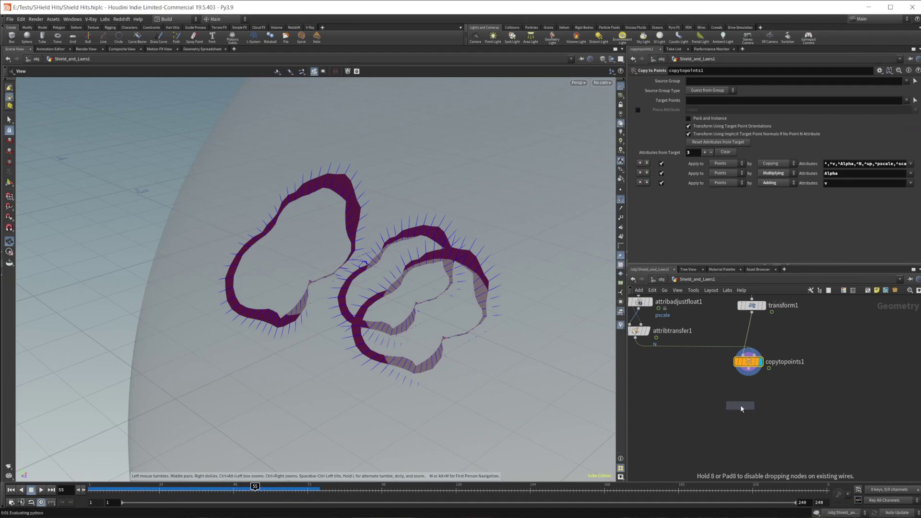
click(742, 405)
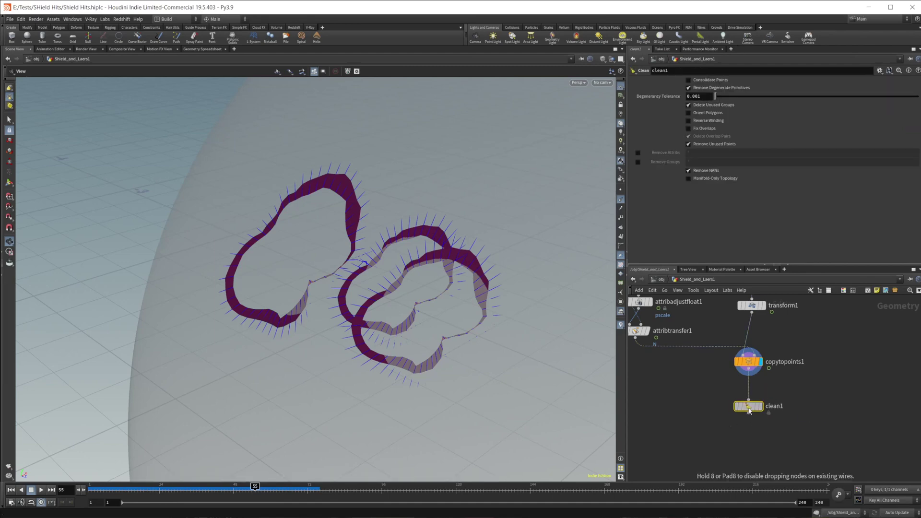
click(696, 89)
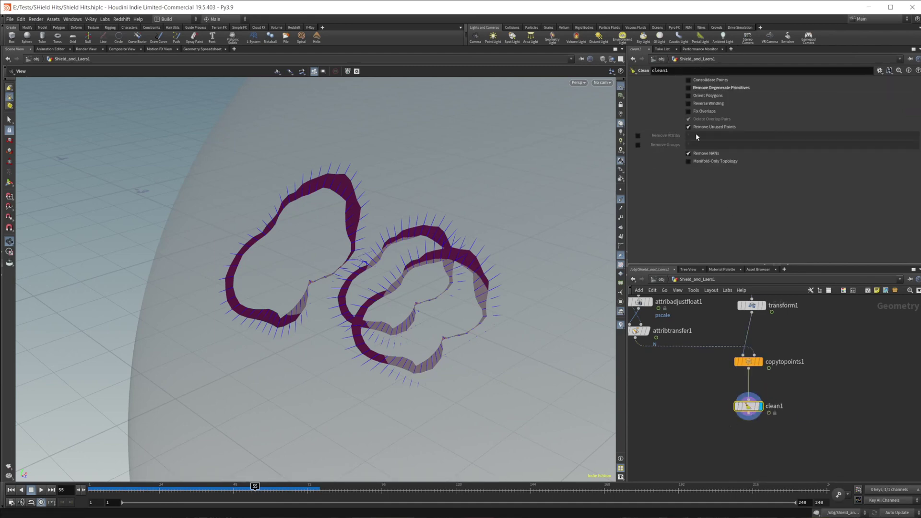
click(703, 154)
click(638, 136)
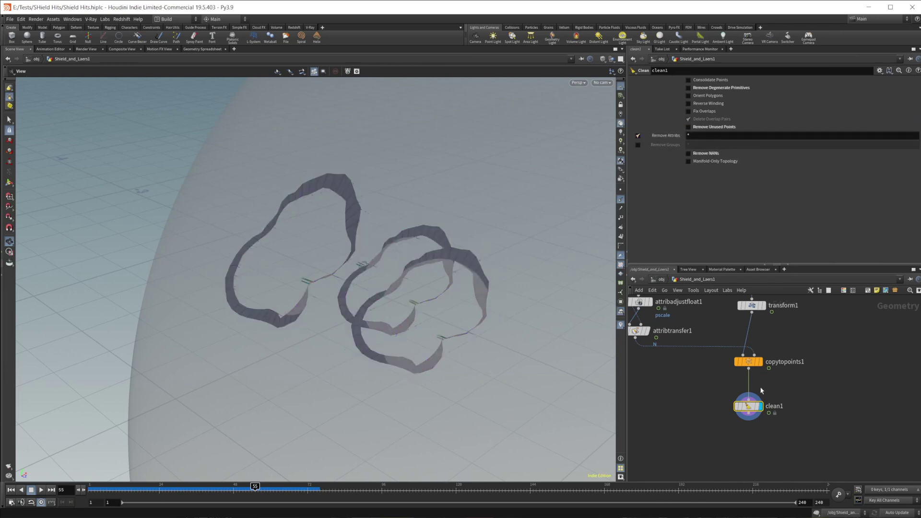
Orbit the viewport to view the cleaned rings from another angle.
scroll(792, 426, down, 2)
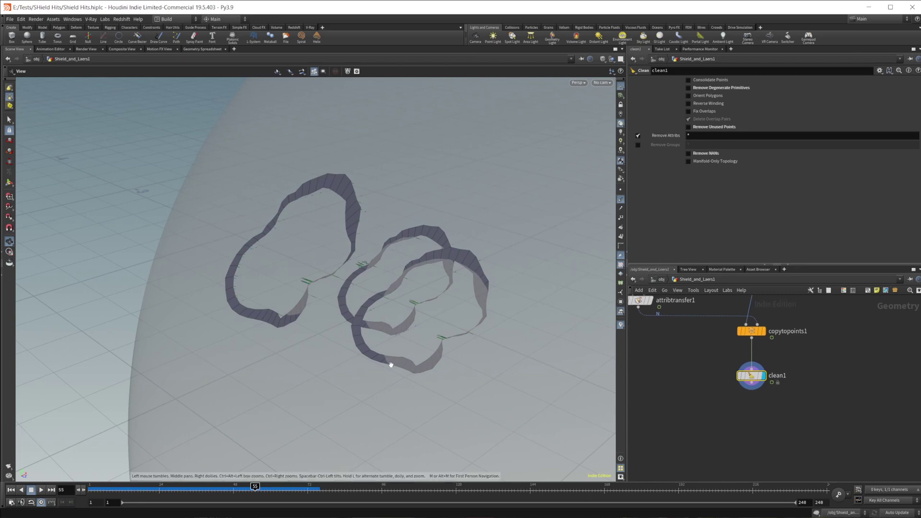
scroll(386, 365, down, 3)
drag(380, 364, 397, 343)
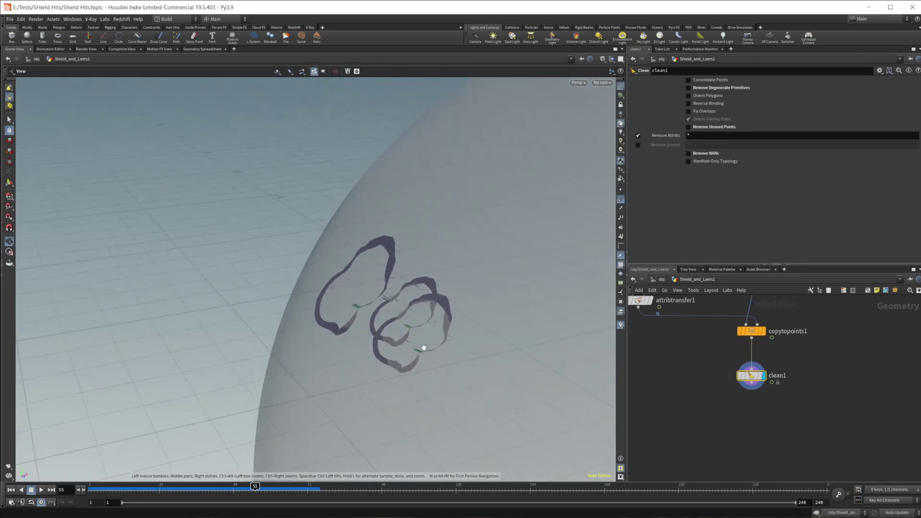
scroll(423, 347, up, 5)
scroll(457, 351, down, 5)
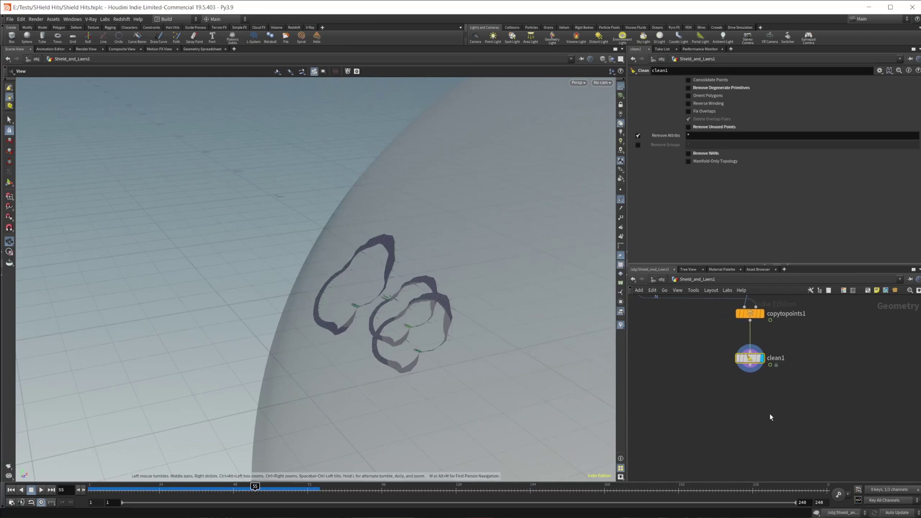
key(Tab)
Add Modify_Normals2 below clean1, connect it, and display its result.
text(attrib)
key(Return)
click(745, 402)
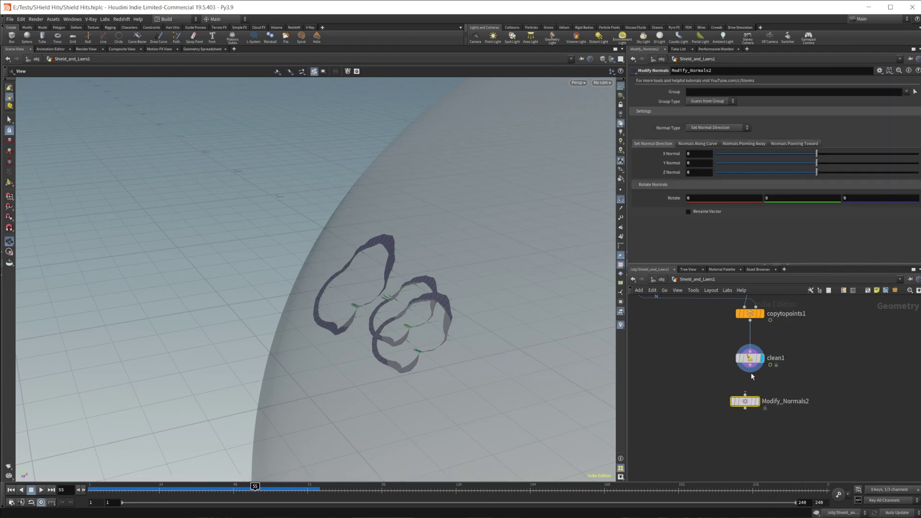
drag(749, 370, 749, 407)
click(761, 402)
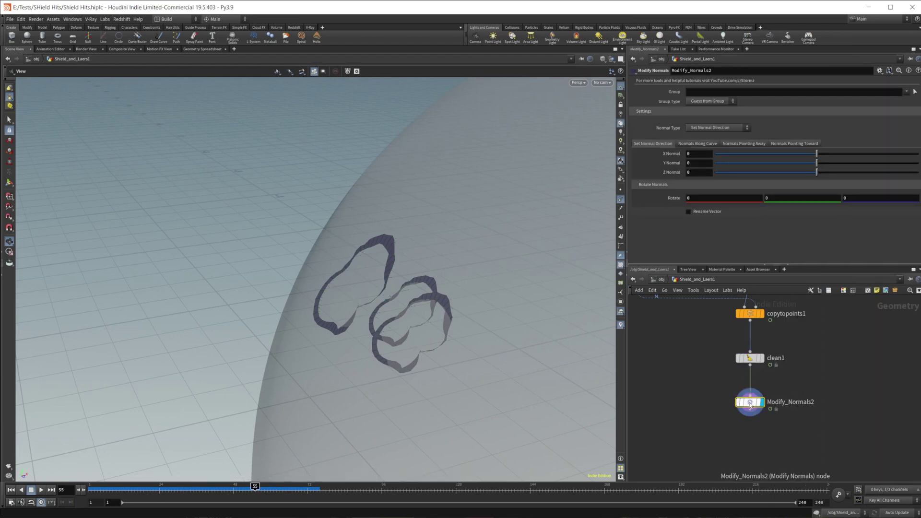
Set Normal Type to Normals Along Curve with Primitive Centroid style.
click(717, 127)
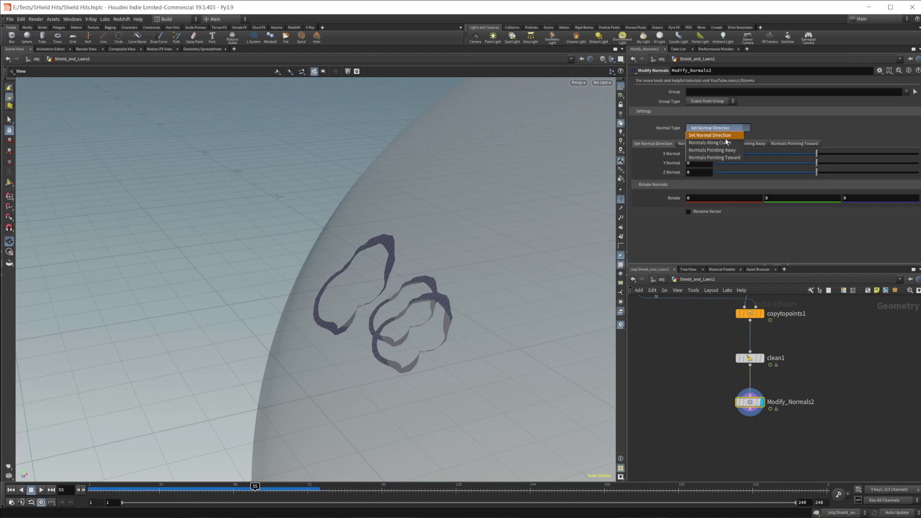
click(702, 136)
click(702, 145)
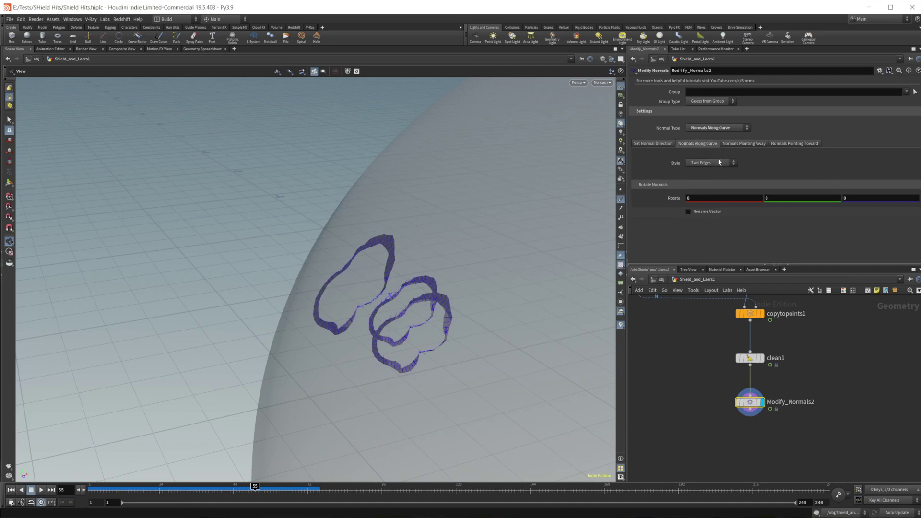
scroll(499, 253, up, 5)
scroll(499, 294, down, 4)
scroll(452, 281, up, 4)
scroll(453, 282, down, 1)
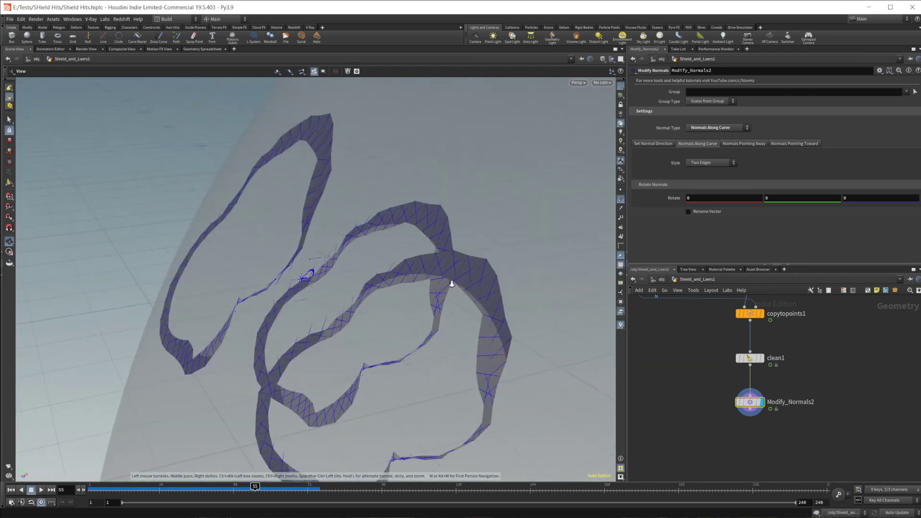
click(709, 163)
click(704, 179)
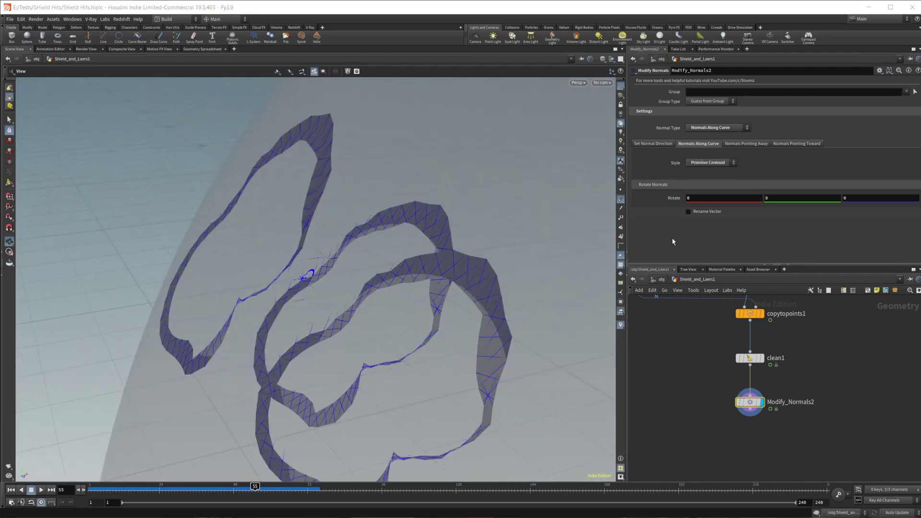
Set the normals' Rotate value from -21 to -62.
middle_drag(724, 198, 557, 192)
drag(533, 331, 472, 323)
right_drag(472, 323, 420, 319)
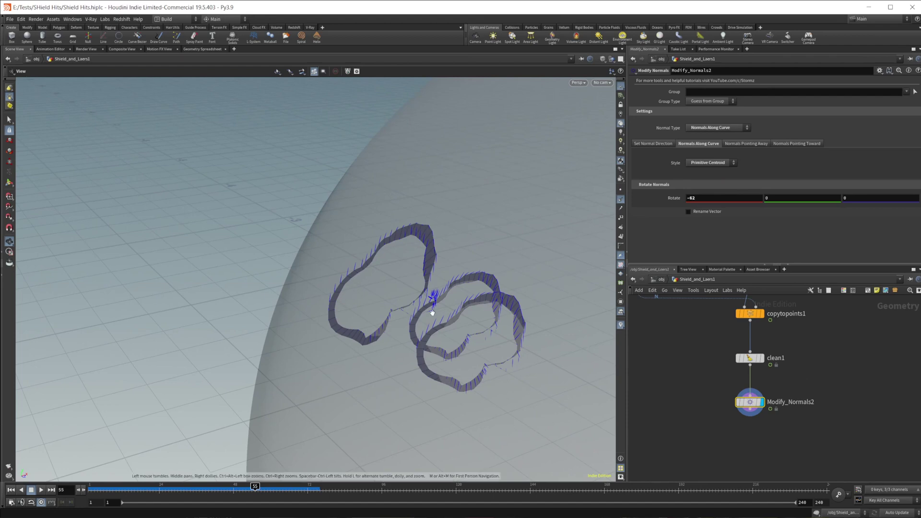
scroll(679, 360, up, 6)
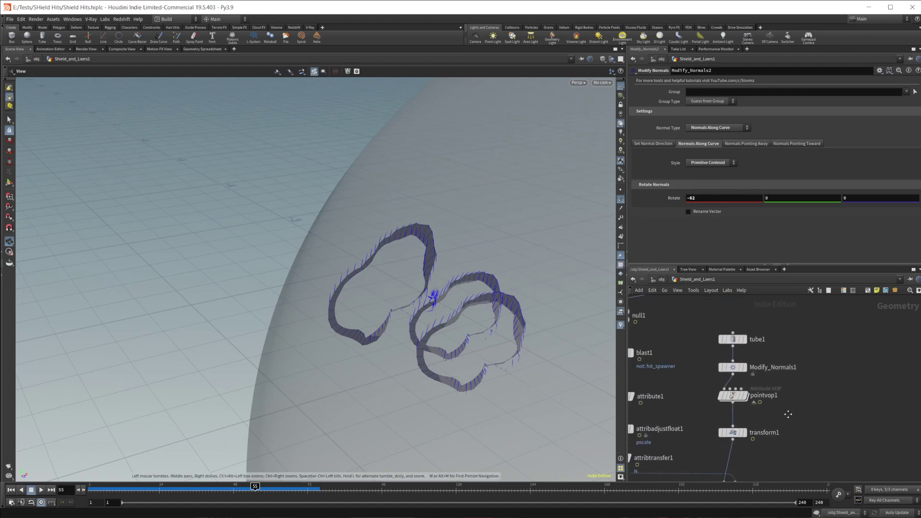
Select transform1 and try a Rotate Y change, then undo it.
click(755, 344)
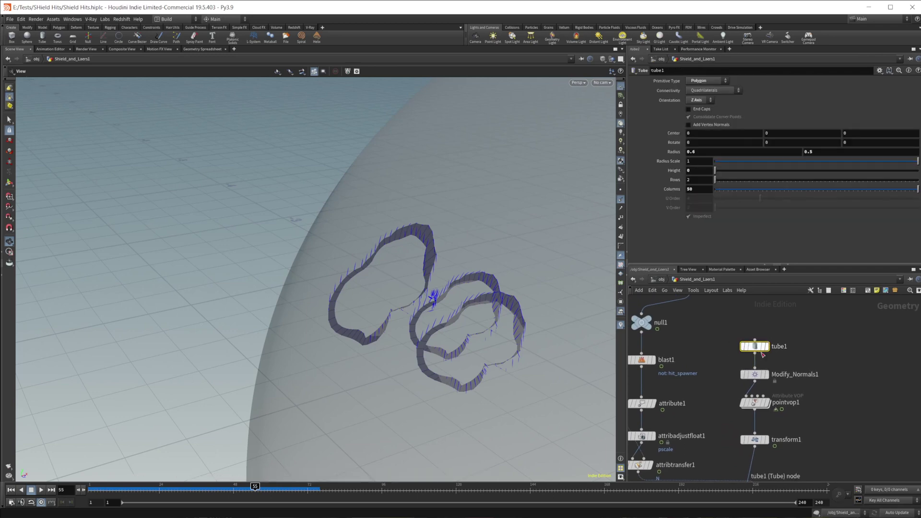
scroll(763, 380, down, 4)
click(763, 373)
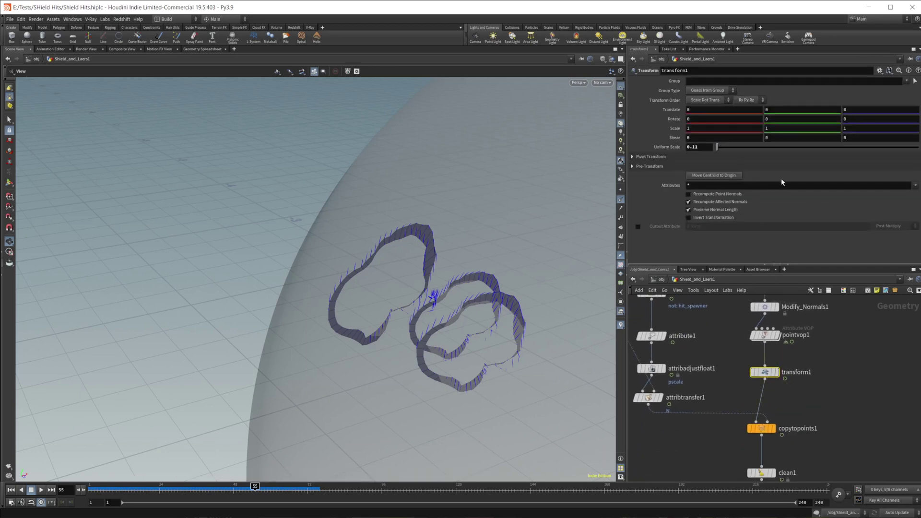
middle_drag(782, 117, 853, 128)
key(ctrl+z)
Change transform1's Rotate Z from 0.32 to 0, keeping Uniform Scale 0.11.
click(882, 119)
key(BackSpace)
key(Escape)
click(858, 117)
key(BackSpace)
key(BackSpace)
key(Return)
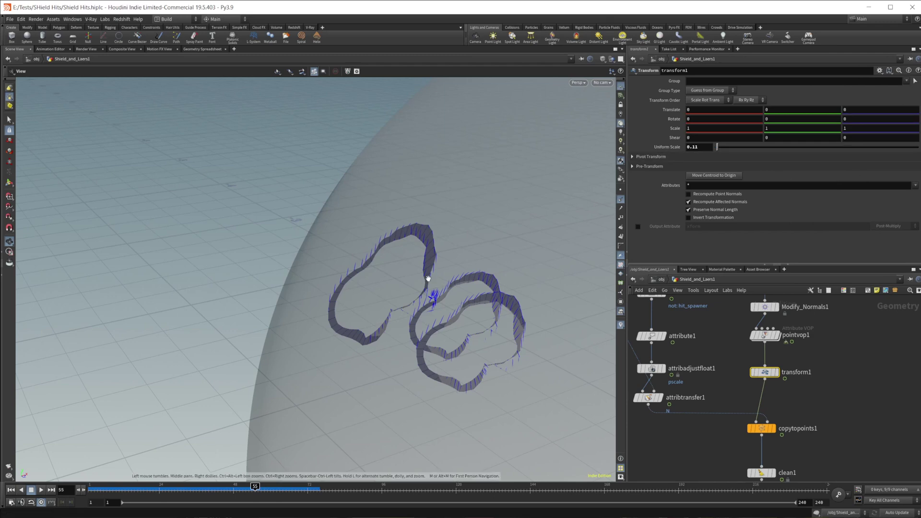
middle_drag(866, 429, 819, 375)
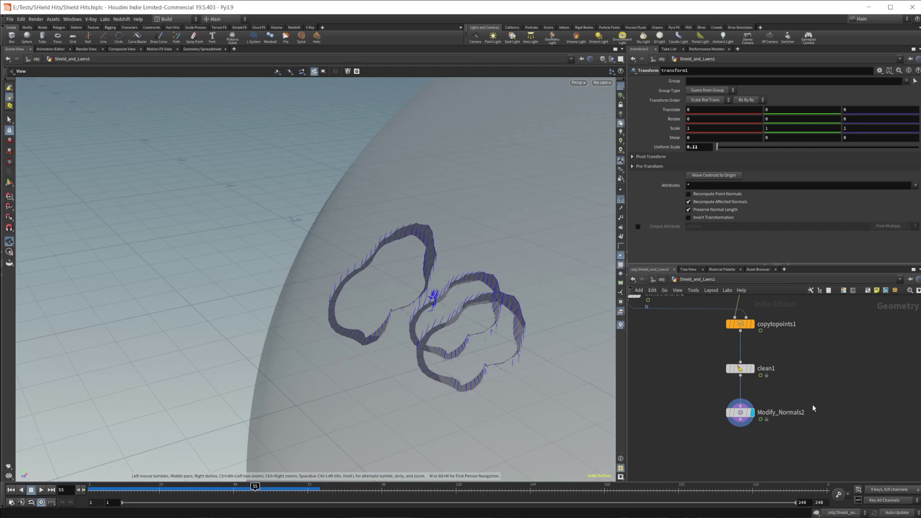
middle_drag(813, 408, 793, 391)
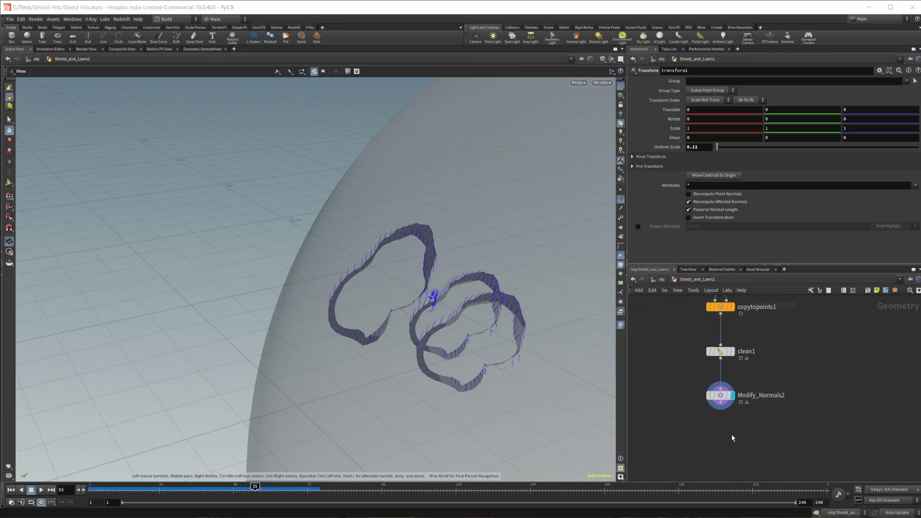
middle_drag(745, 432, 747, 402)
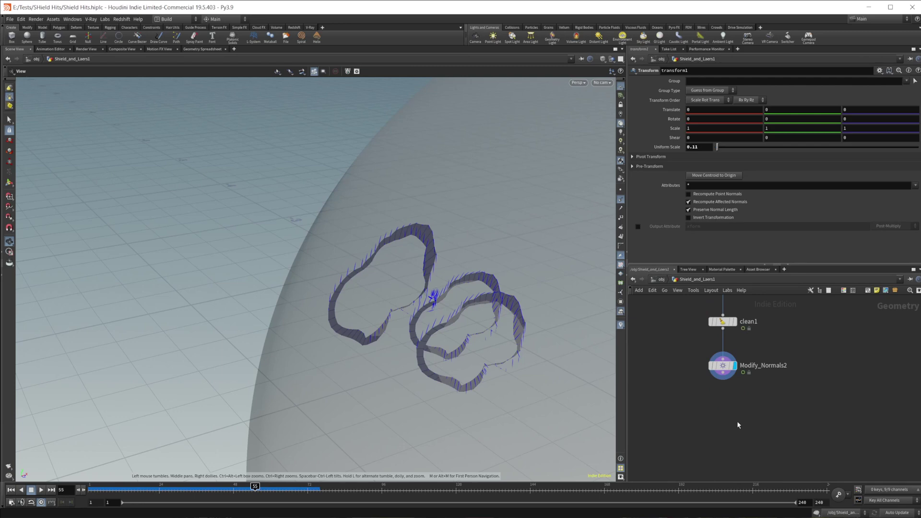
Add an Attribute Wrangle node, attribwrangle1, below Modify_Normals2.
key(Tab)
key(Return)
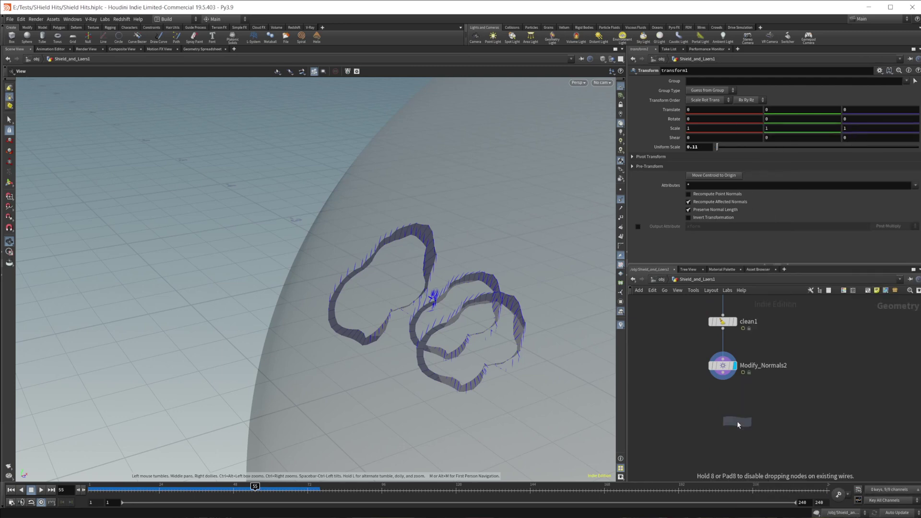
click(734, 419)
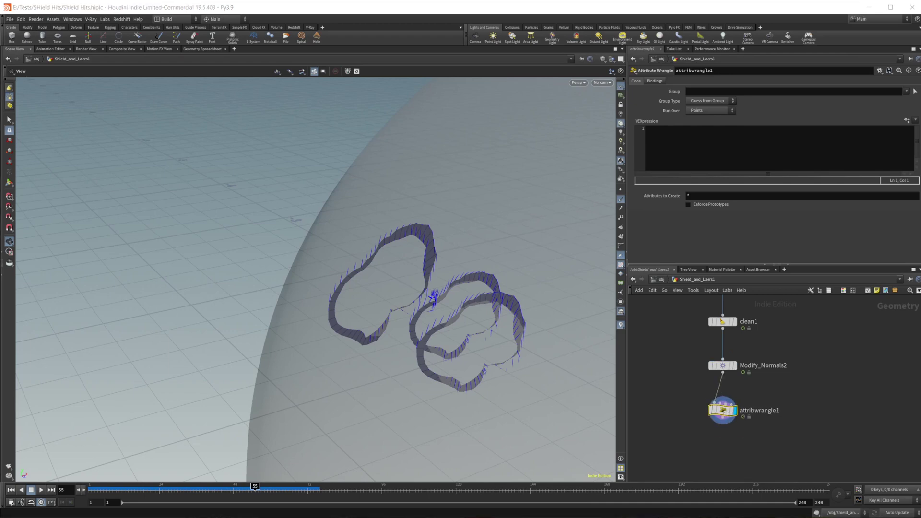
Enter @N = -@N; in the wrangle's VEXpression to flip the ribbon normals.
click(683, 153)
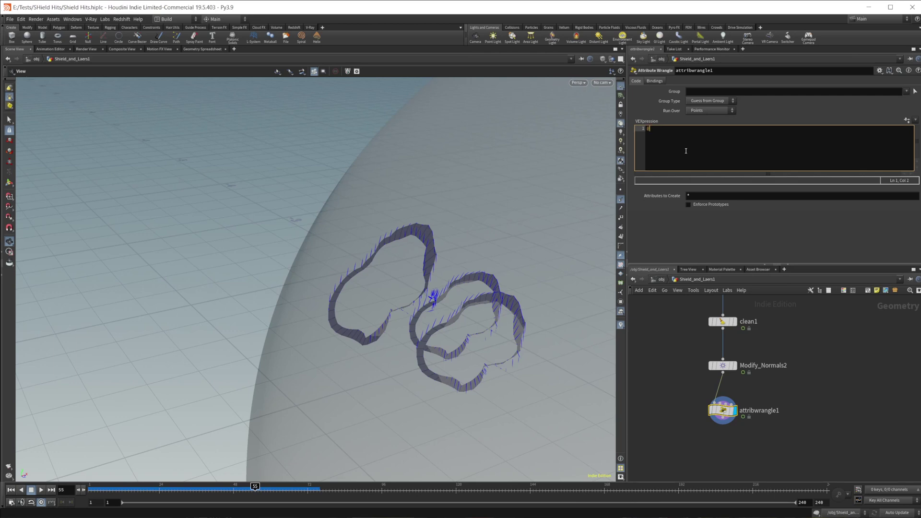
text(@N = -@N;)
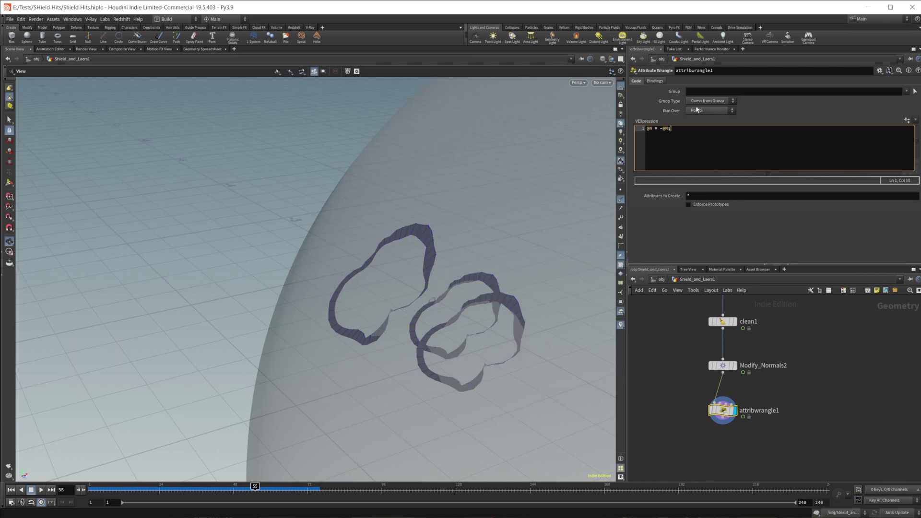
click(668, 130)
scroll(486, 370, up, 3)
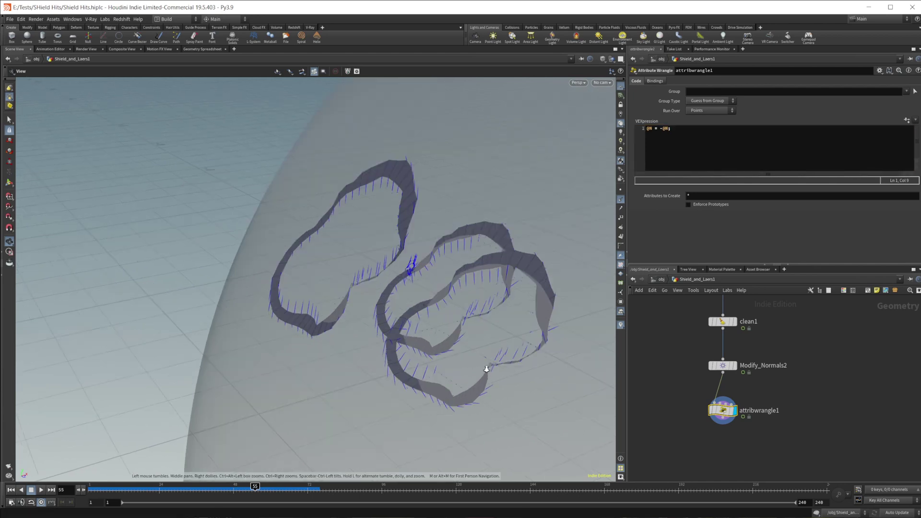
middle_drag(741, 439, 746, 399)
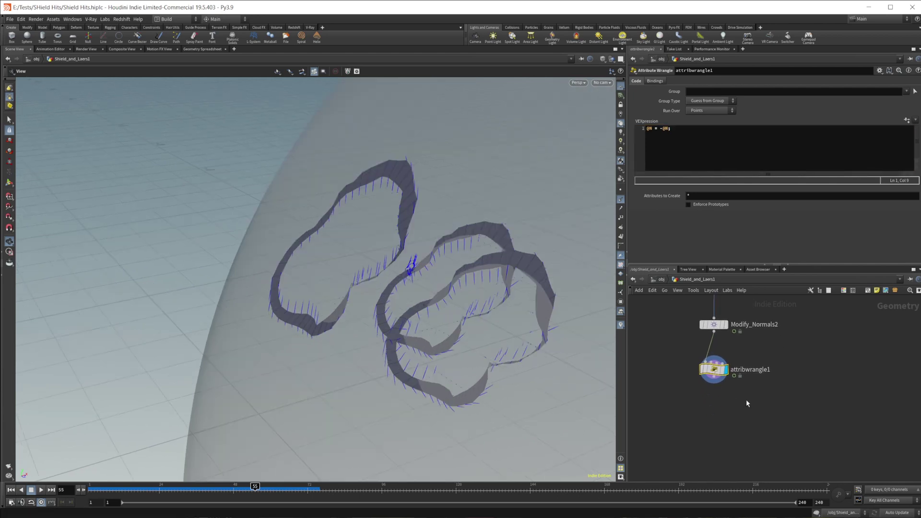
click(689, 156)
key(Return)
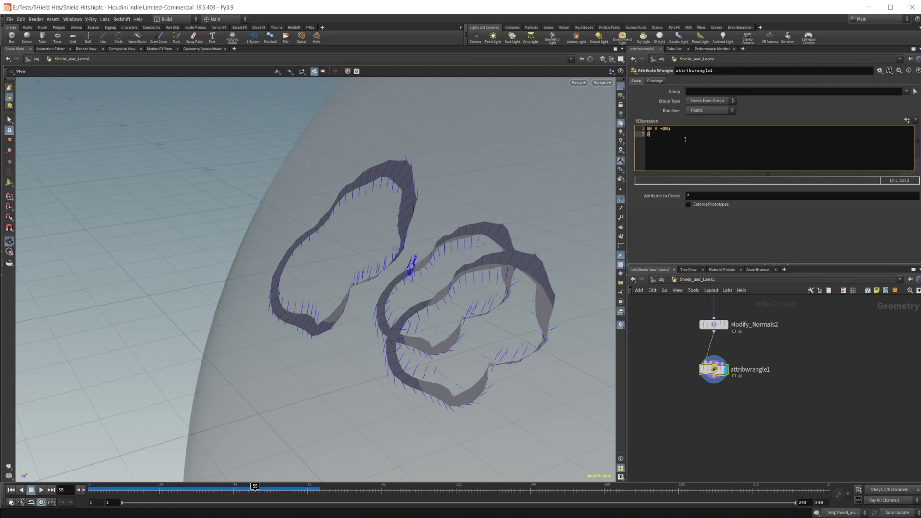
text(@v = @)
text(N * )
text(rnad)
key(BackSpace)
key(BackSpace)
key(BackSpace)
text(and(@pnt)
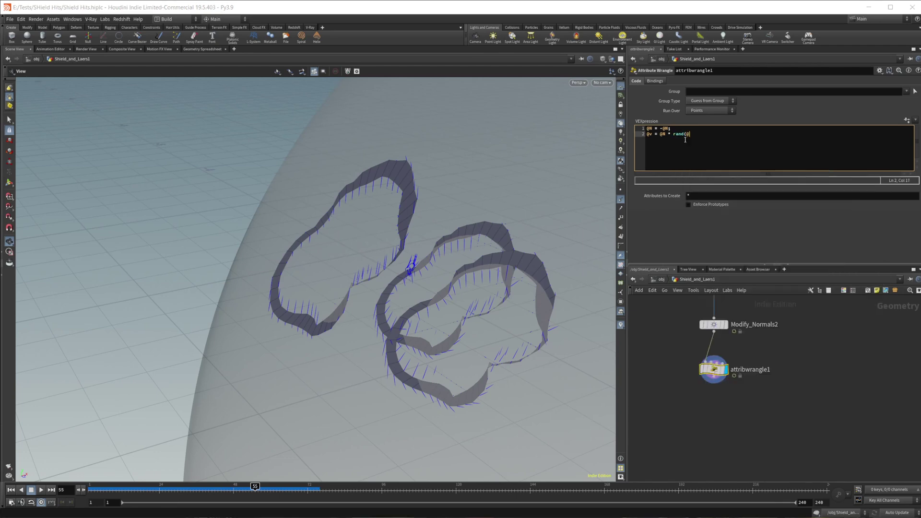
key(BackSpace)
key(BackSpace)
text(fit01()
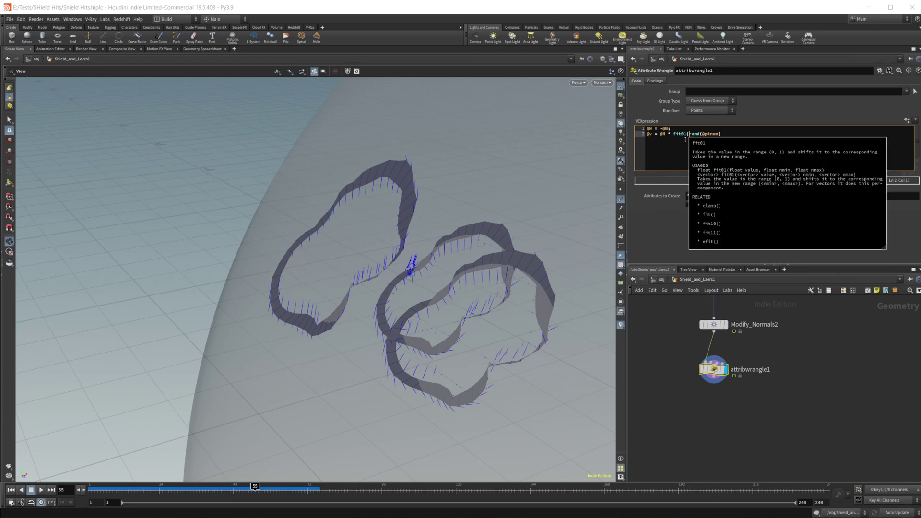
click(736, 133)
text(,)
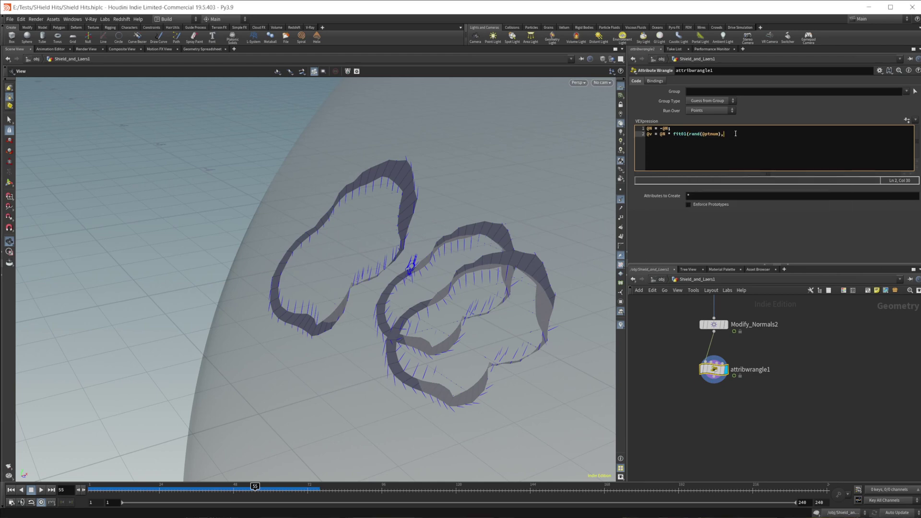
text(.5,1.3);)
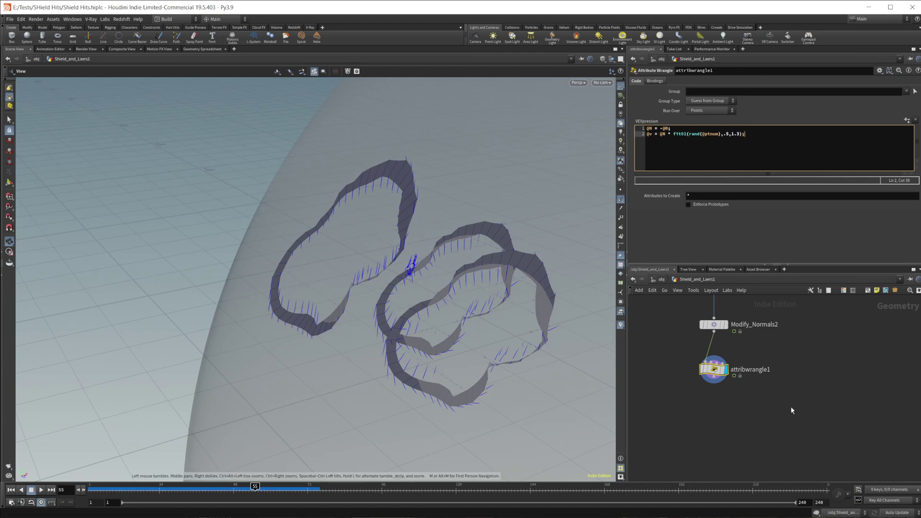
middle_drag(791, 411, 781, 397)
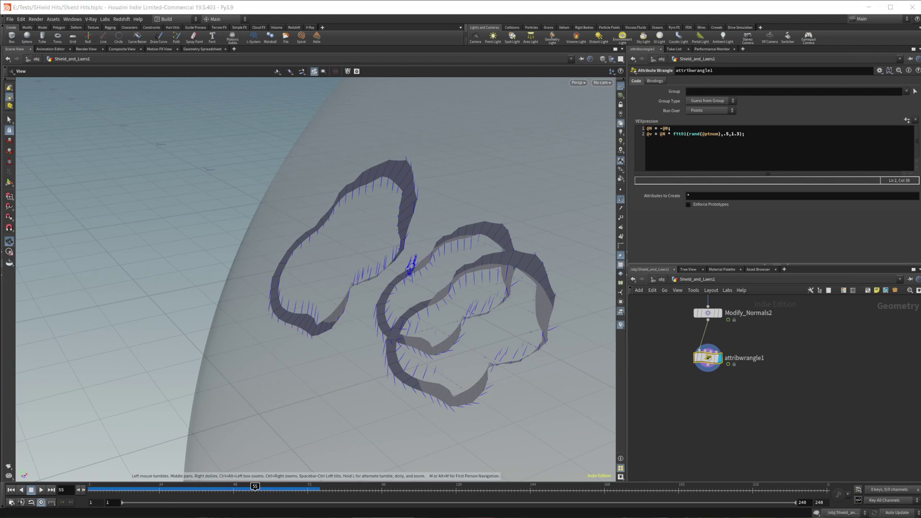
key(Tab)
text(po)
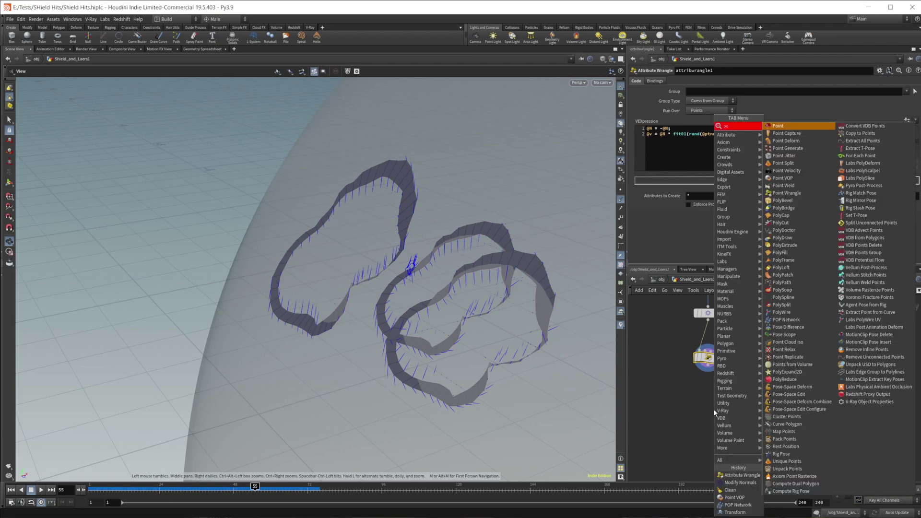
text(pn)
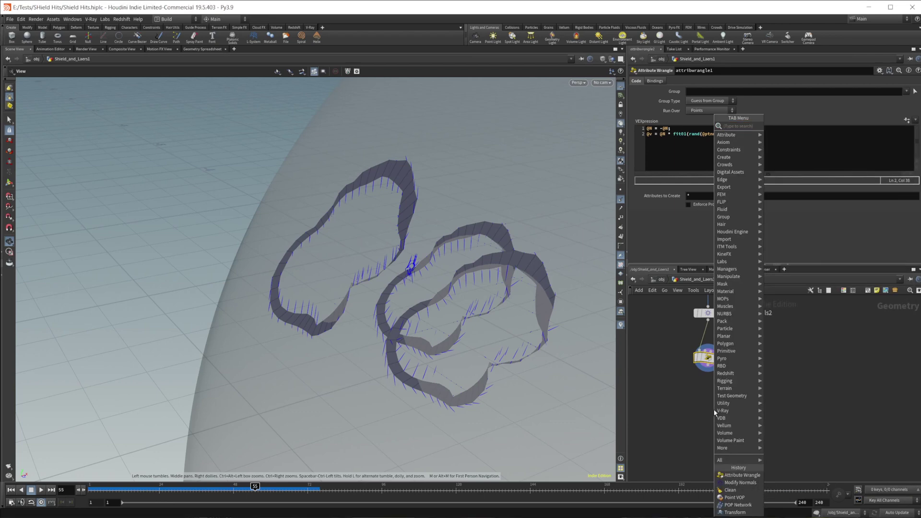
key(Return)
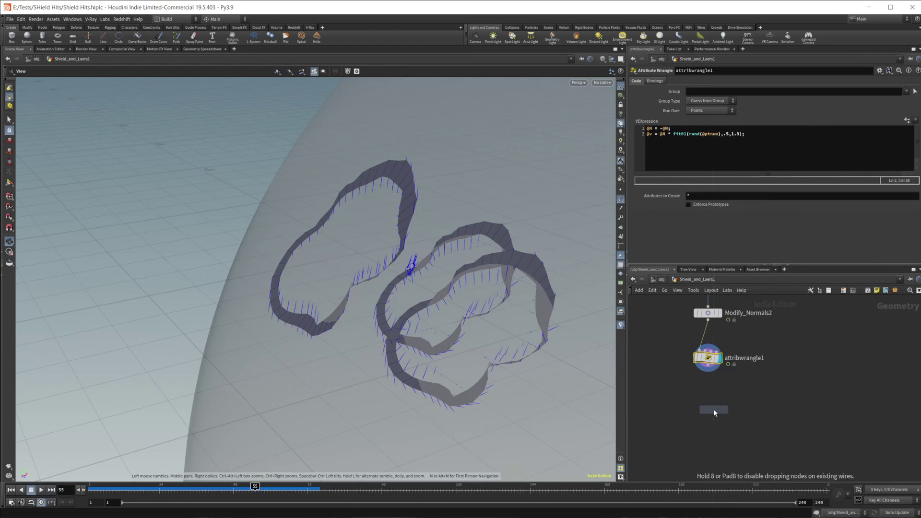
click(713, 409)
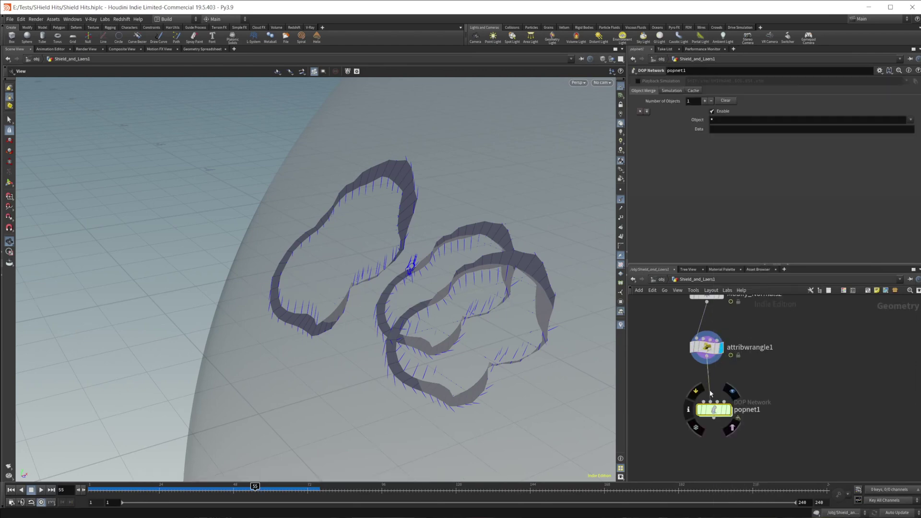
drag(714, 360, 706, 406)
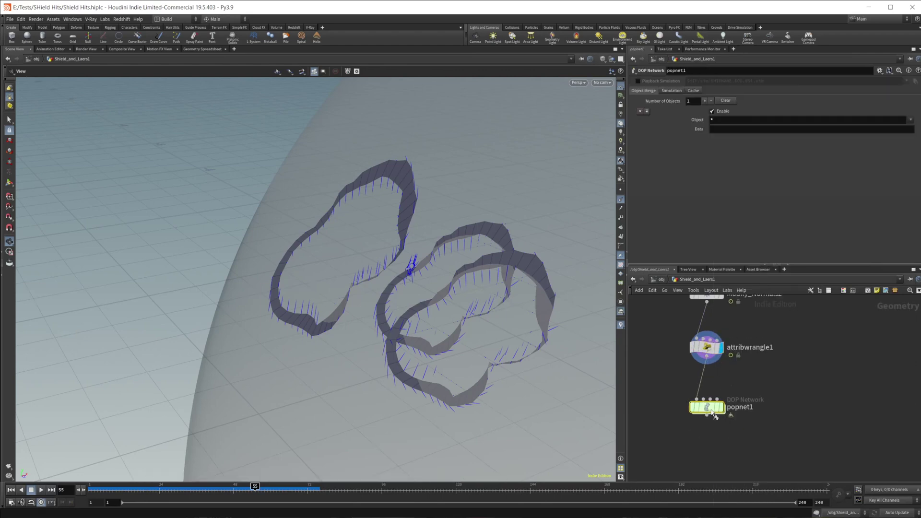
key(r)
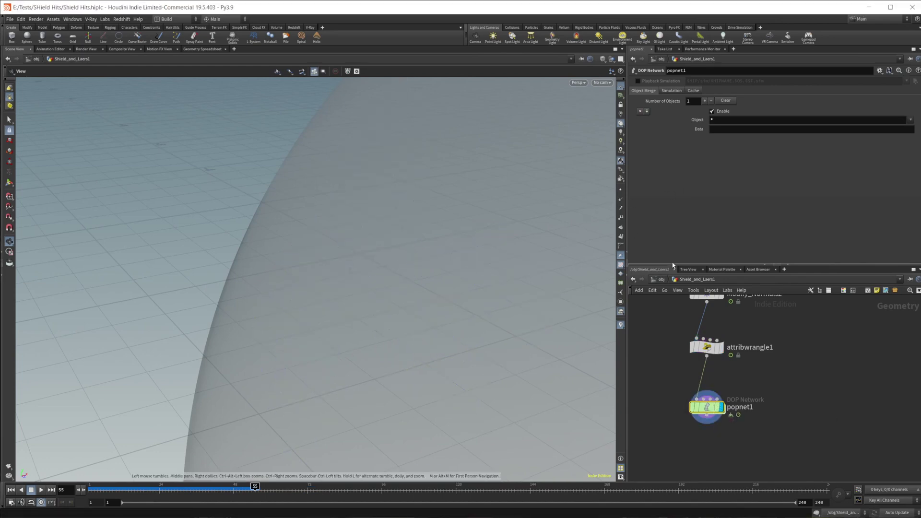
double_click(710, 412)
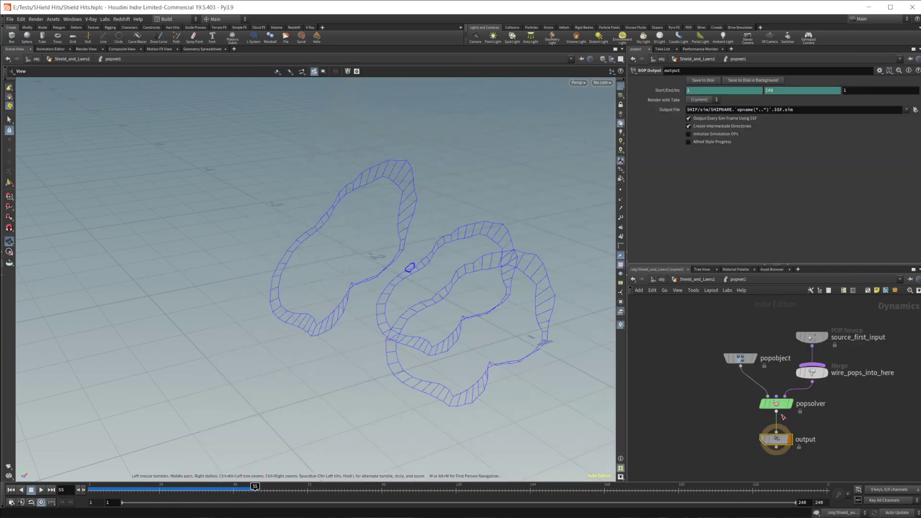
mouse_move(764, 387)
drag(764, 388, 764, 321)
click(638, 81)
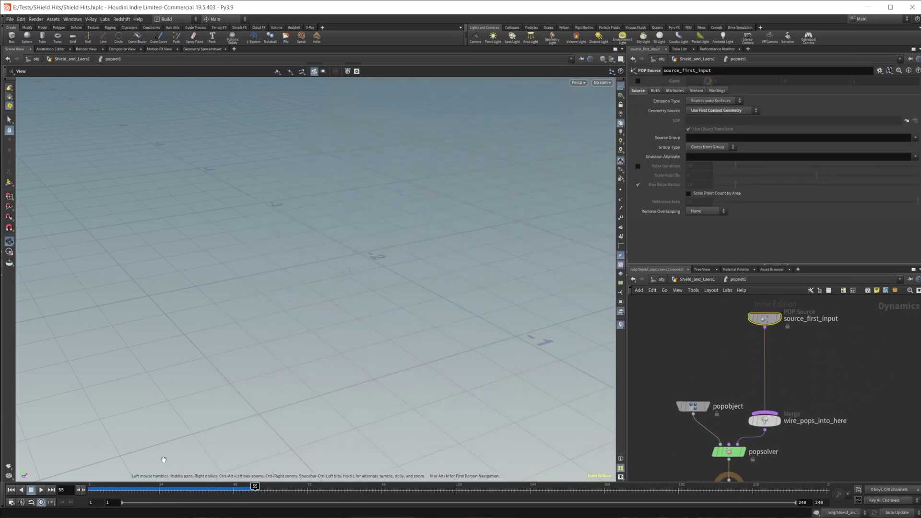
click(11, 489)
click(41, 490)
scroll(302, 339, down, 5)
scroll(300, 339, up, 3)
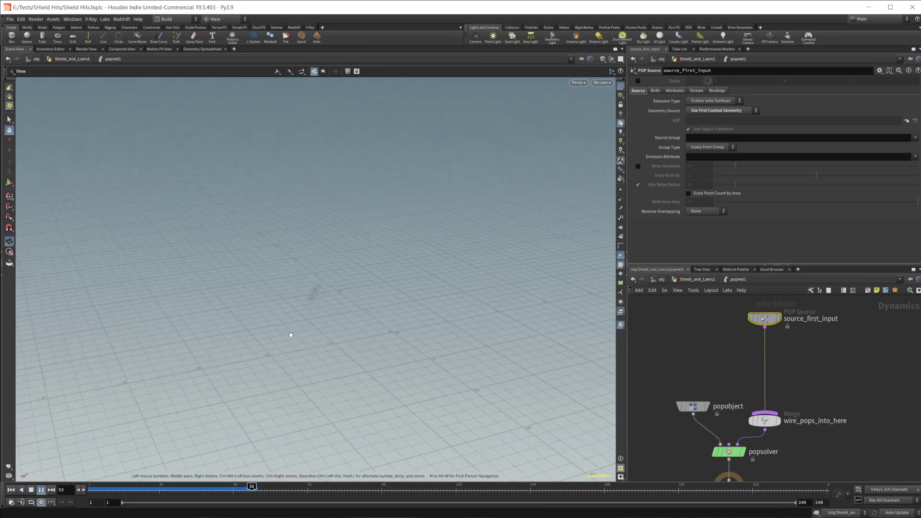
scroll(309, 307, up, 2)
scroll(374, 308, up, 3)
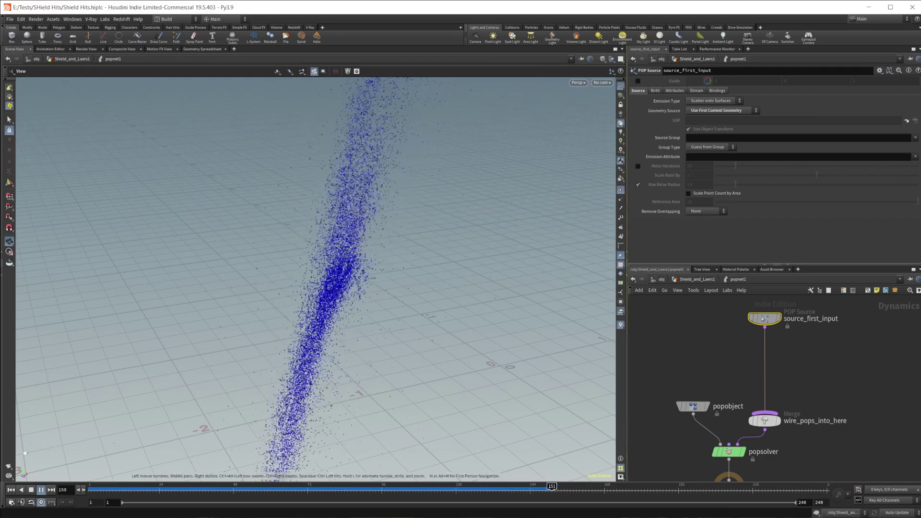
drag(304, 387, 373, 349)
drag(318, 488, 298, 487)
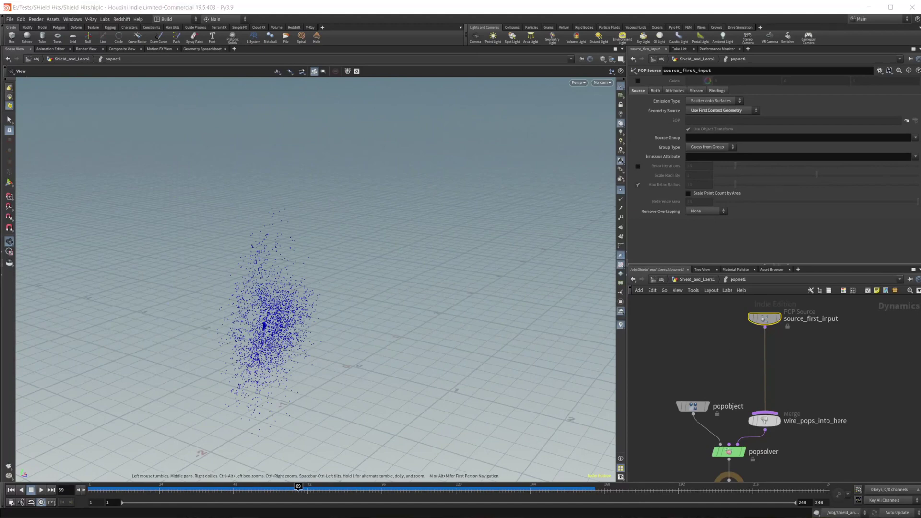
Set the POP Source's constant birth rate and activation to 0 and its impulse count to 10000.
click(655, 91)
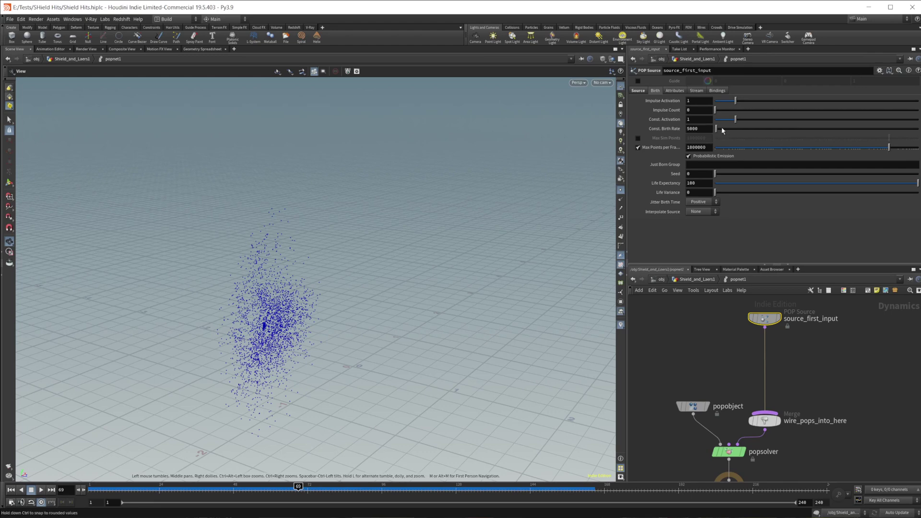
drag(716, 129, 713, 128)
click(715, 119)
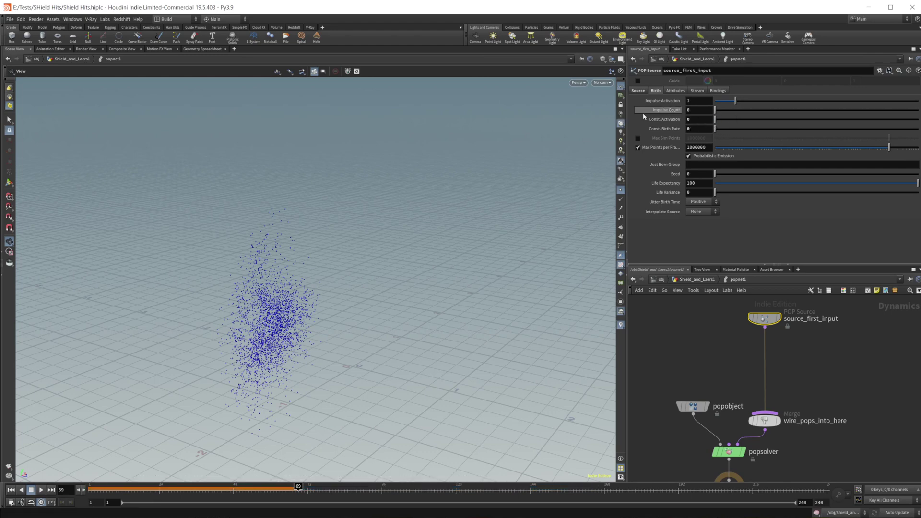
click(709, 111)
text(10000)
key(Return)
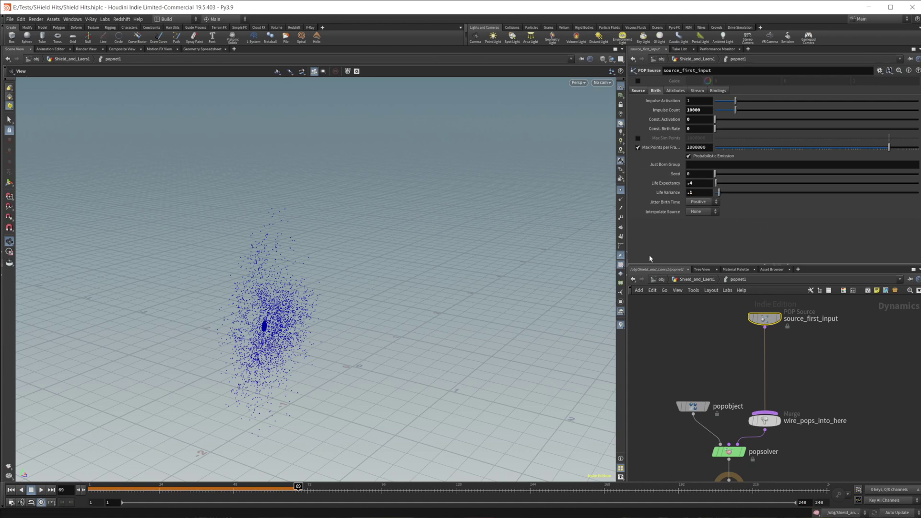
Replay the simulation from frame 1, then scrub around frame 74 and orbit to inspect the burst.
click(11, 489)
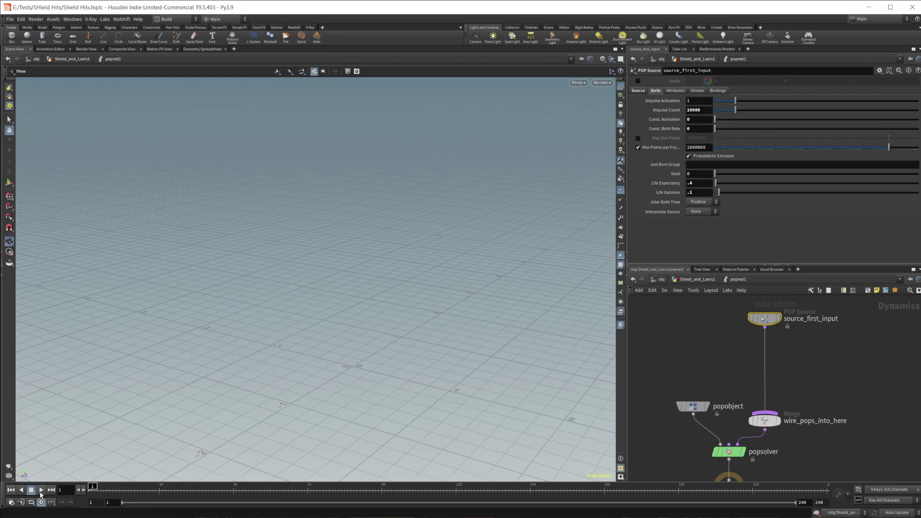
click(42, 491)
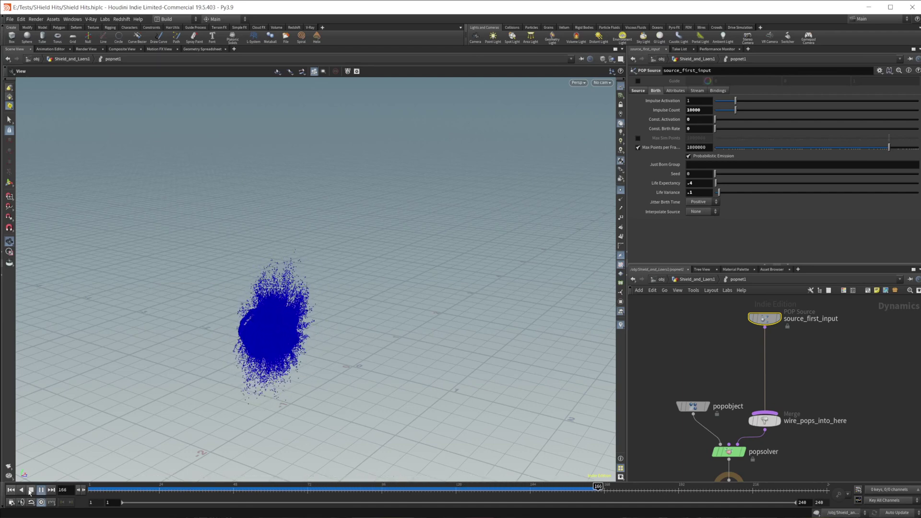
key(Escape)
mouse_move(251, 422)
mouse_down()
mouse_move(316, 359)
mouse_move(269, 350)
mouse_move(329, 319)
mouse_move(359, 358)
mouse_move(355, 345)
mouse_move(278, 474)
mouse_up()
drag(336, 486, 437, 486)
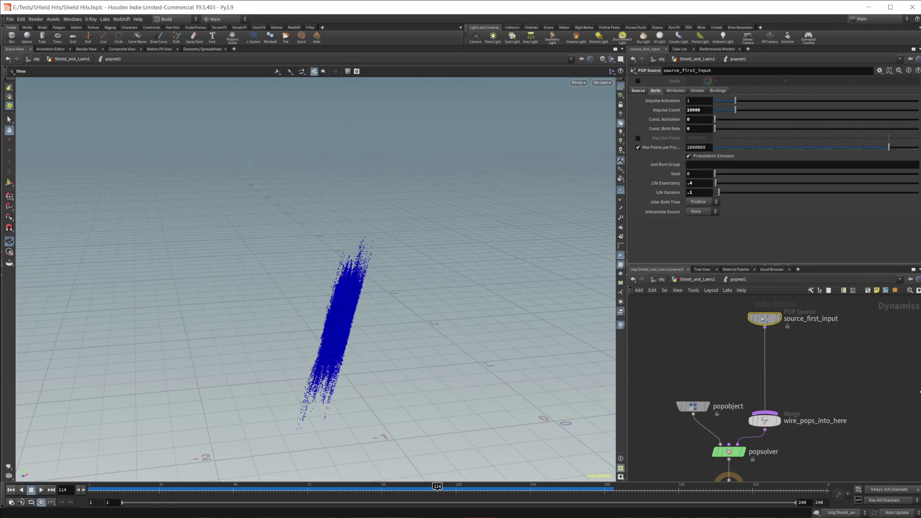
drag(429, 485, 394, 486)
drag(377, 407, 422, 426)
mouse_move(394, 486)
mouse_down()
mouse_move(413, 486)
mouse_move(363, 486)
mouse_up()
middle_drag(875, 386, 842, 366)
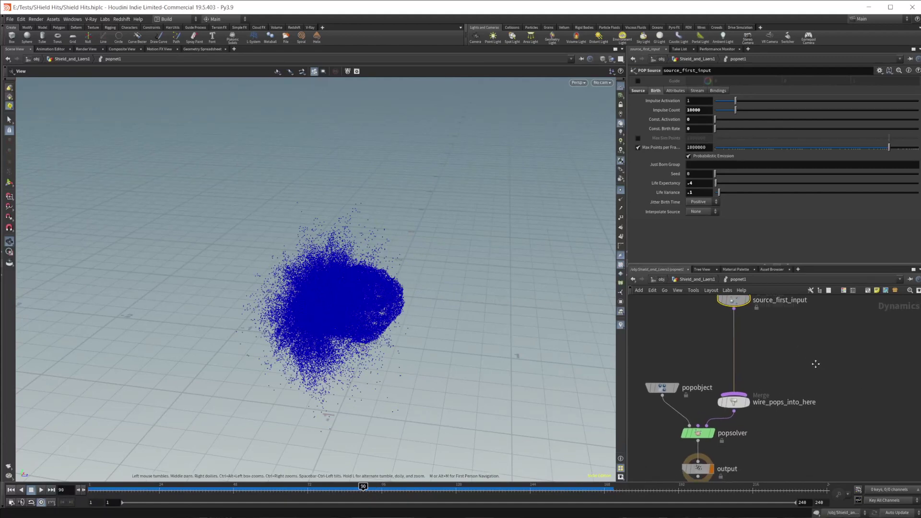
Insert a POP Wrangle on the wire between source_first_input and the merge.
key(Tab)
text(p)
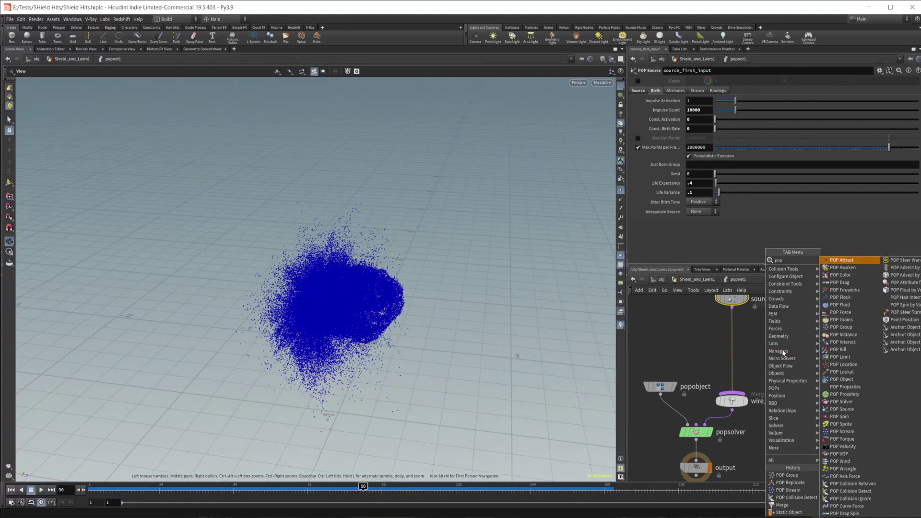
text(opwr)
click(783, 351)
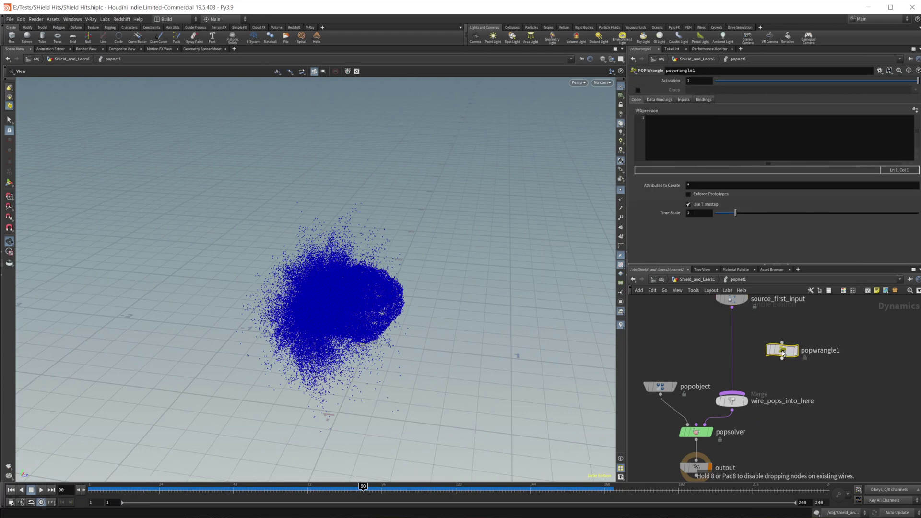
click(733, 340)
click(734, 146)
text(v@v =)
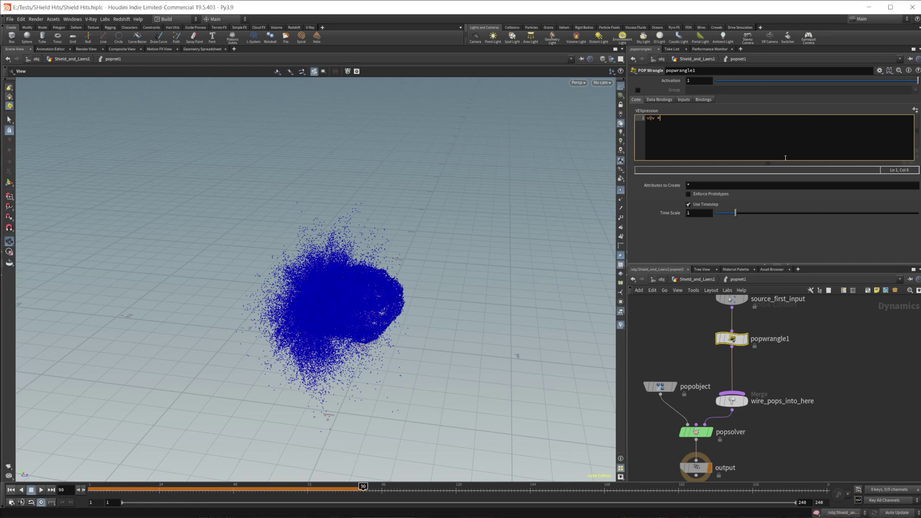
text(fit01)
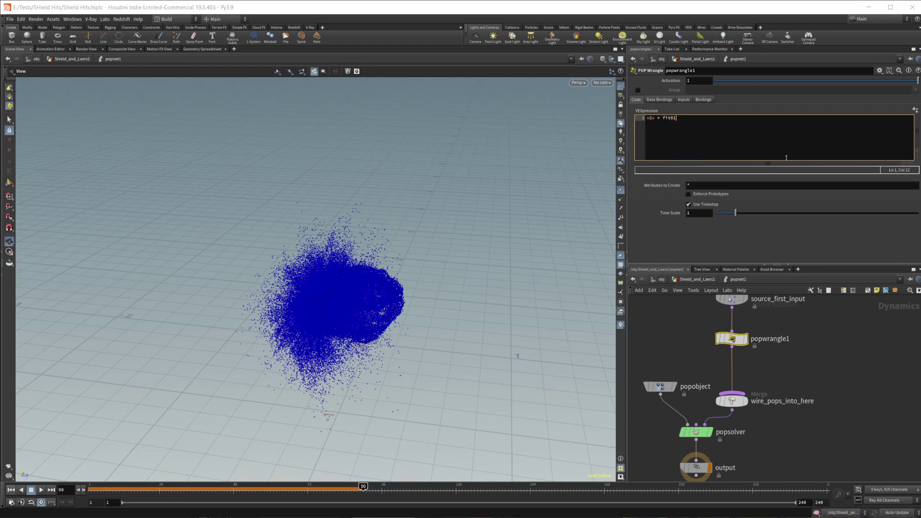
text((rand(@ptnum),.5,5)*@v;)
middle_drag(785, 377, 792, 381)
Insert a POP Drag below popwrangle1 with Air Resistance 20.
key(Tab)
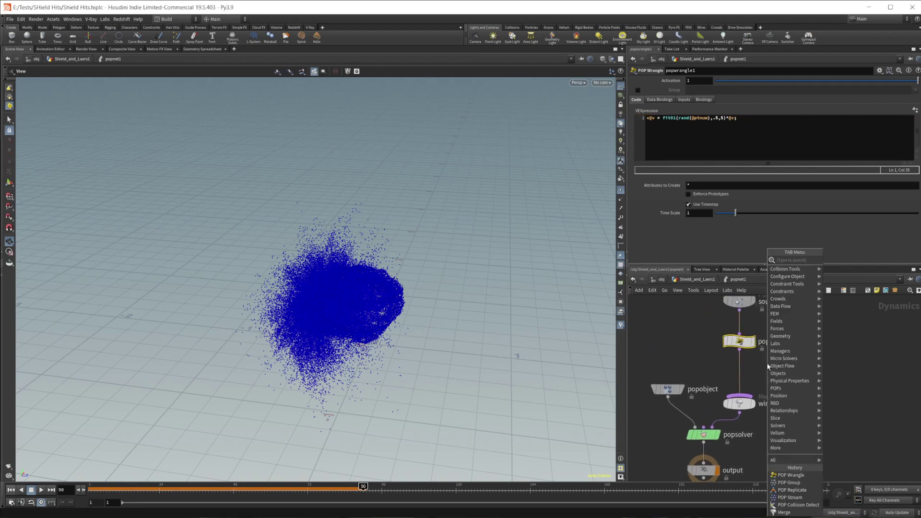
text(drag)
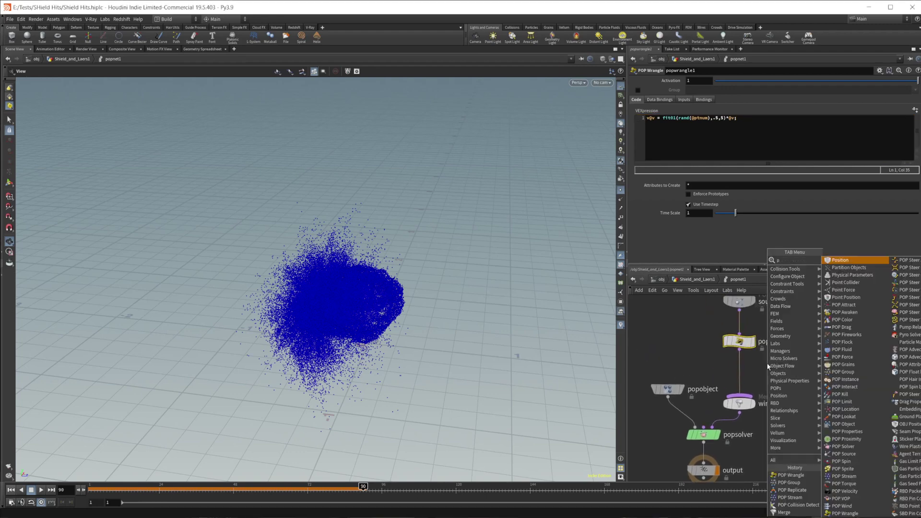
key(Return)
click(767, 366)
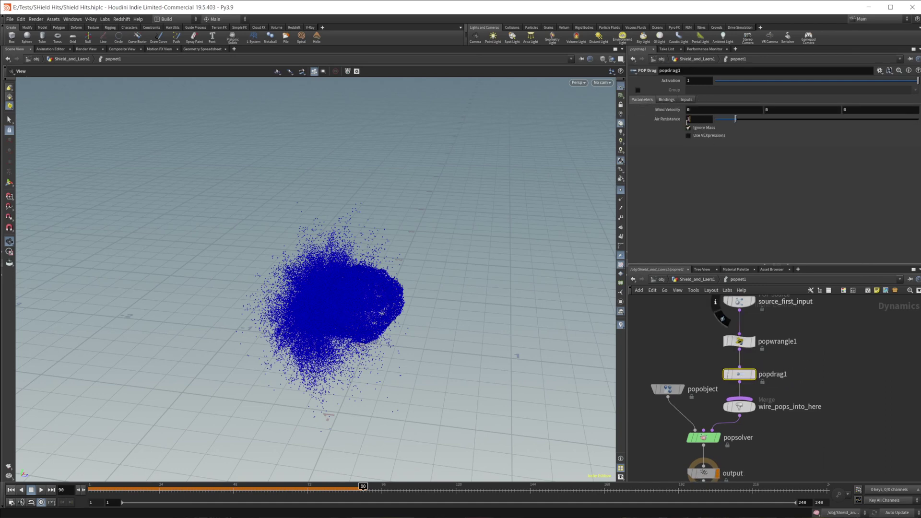
text(20)
key(Return)
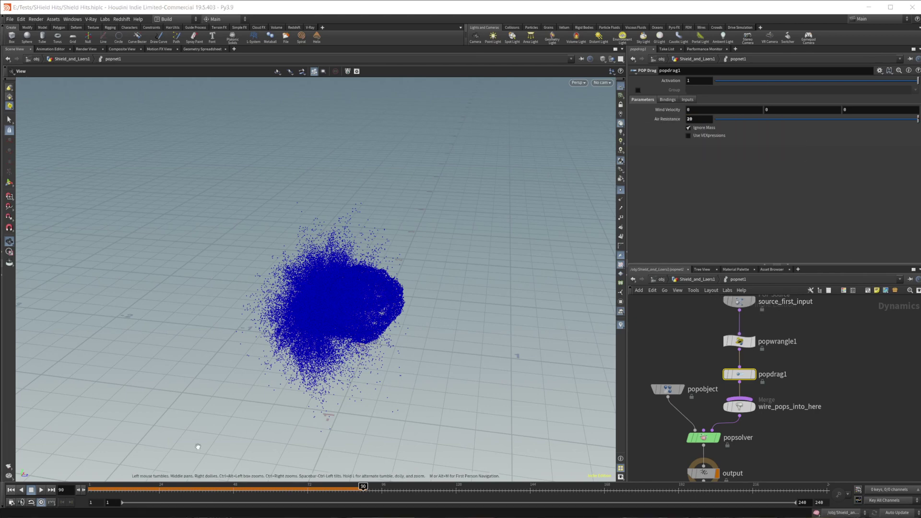
Replay the simulation from the first frame, stopping at frame 205 and orbiting the cloud.
click(10, 490)
click(40, 490)
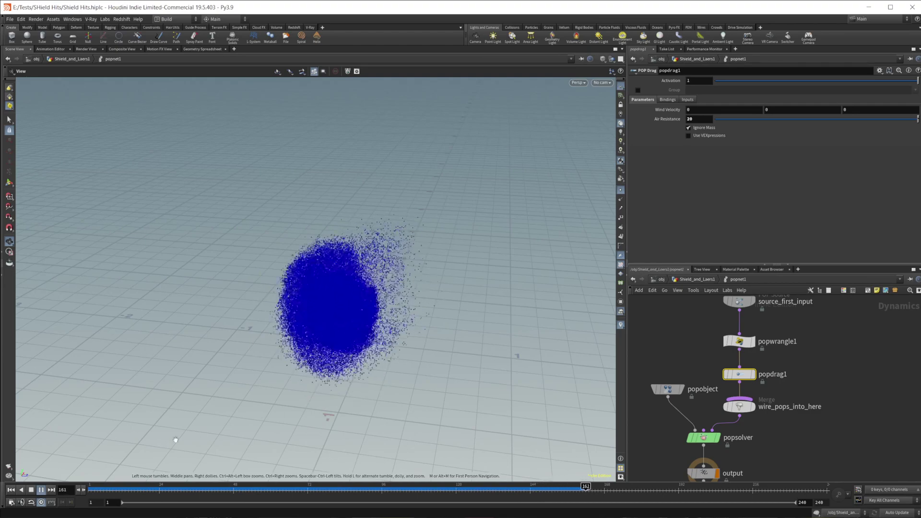
click(40, 490)
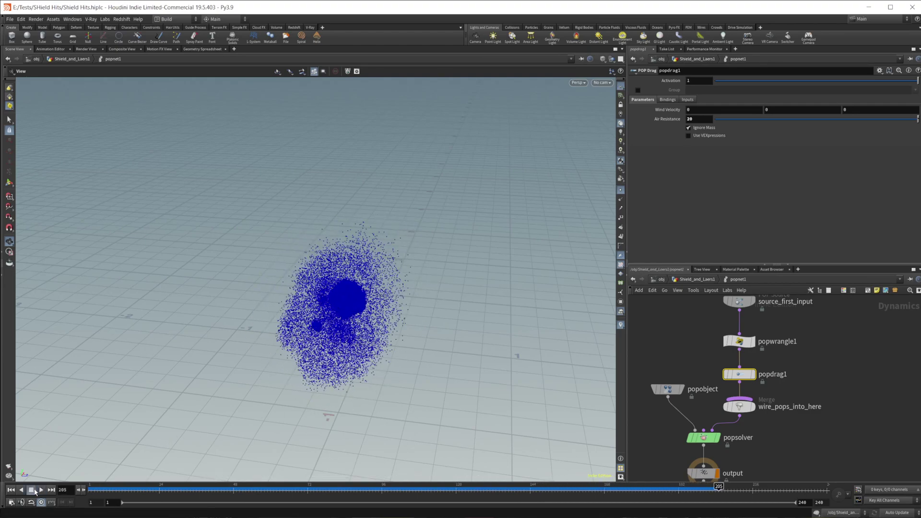
drag(380, 327, 345, 303)
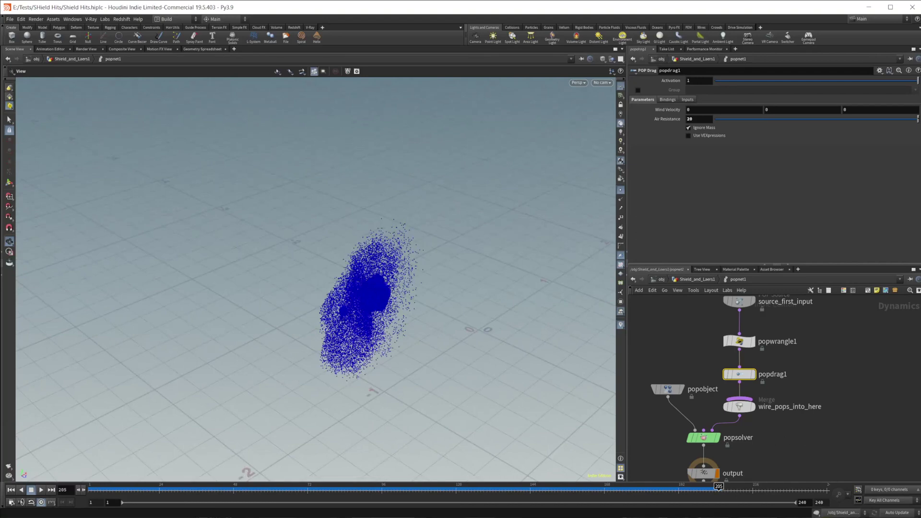
Leave popnet1 and bring the shield sphere and the collider and tube nodes into view.
key(u)
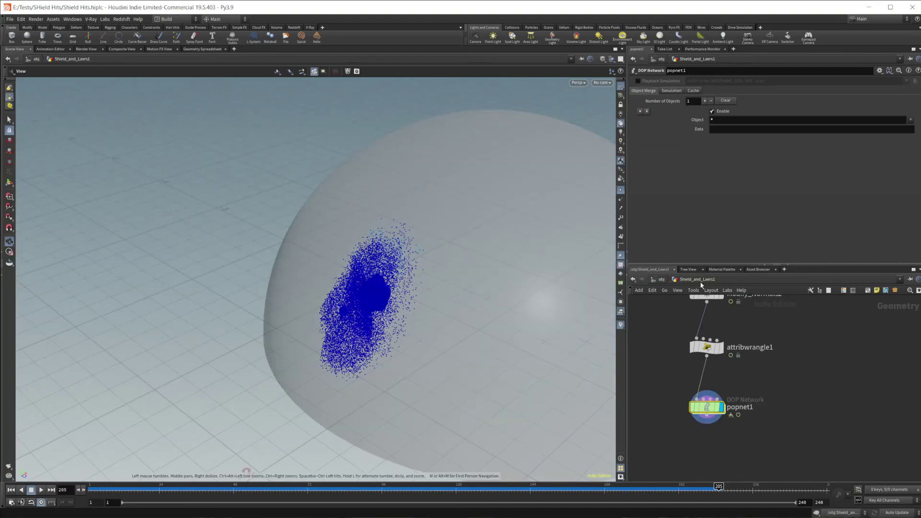
drag(367, 352, 297, 345)
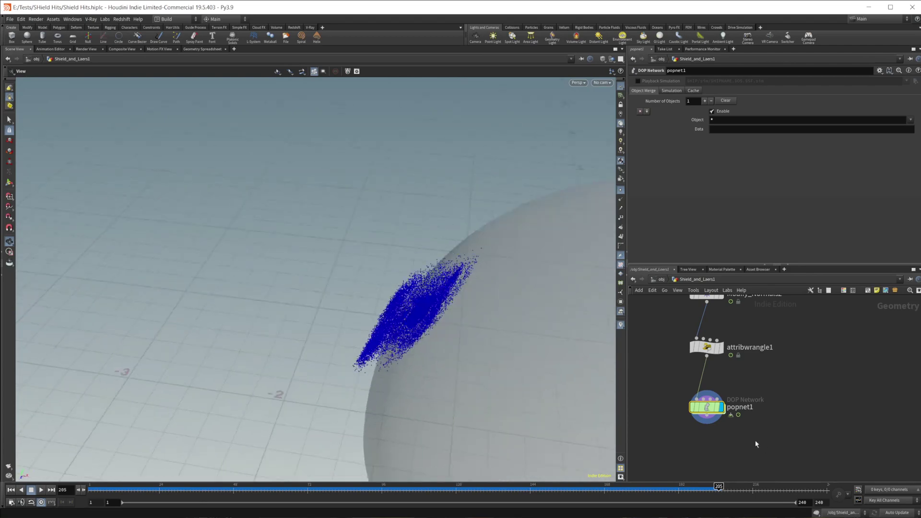
scroll(787, 427, down, 3)
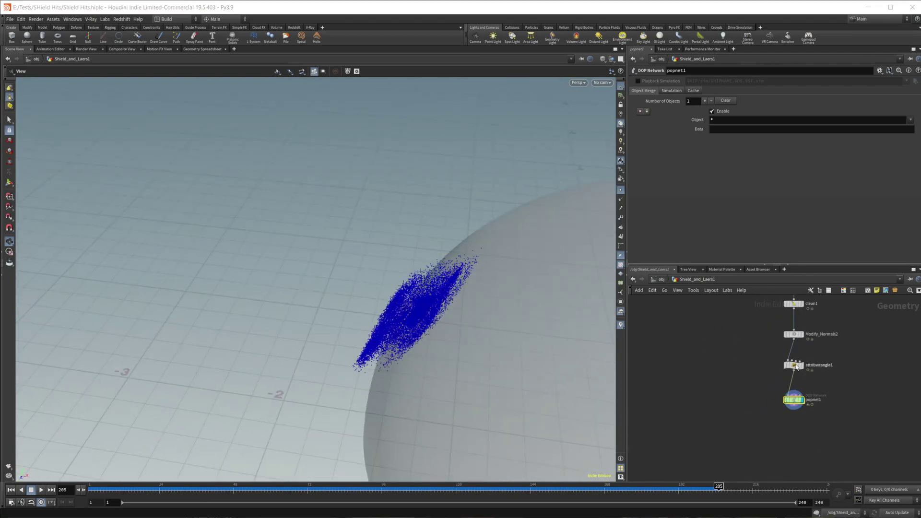
middle_drag(695, 410, 766, 477)
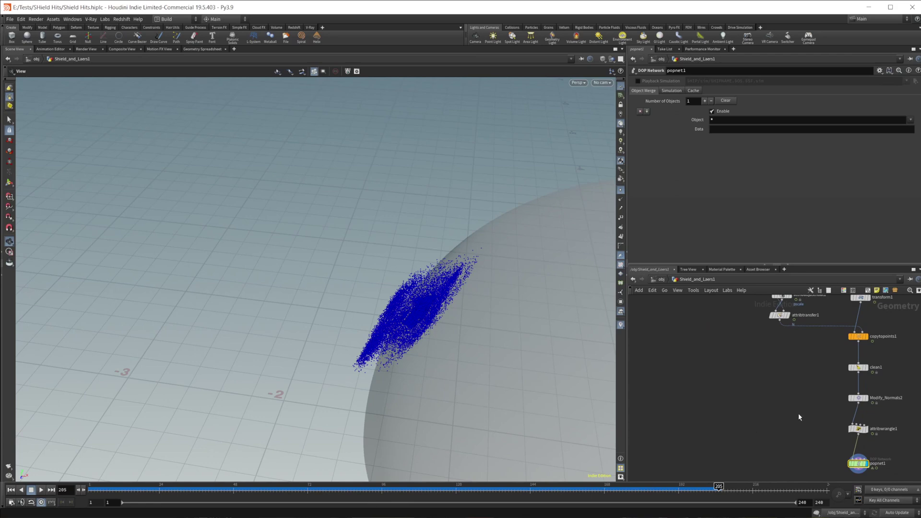
middle_drag(779, 415, 695, 372)
Add a peak1 node fed by normal1 with a Distance of 0.001.
key(Tab)
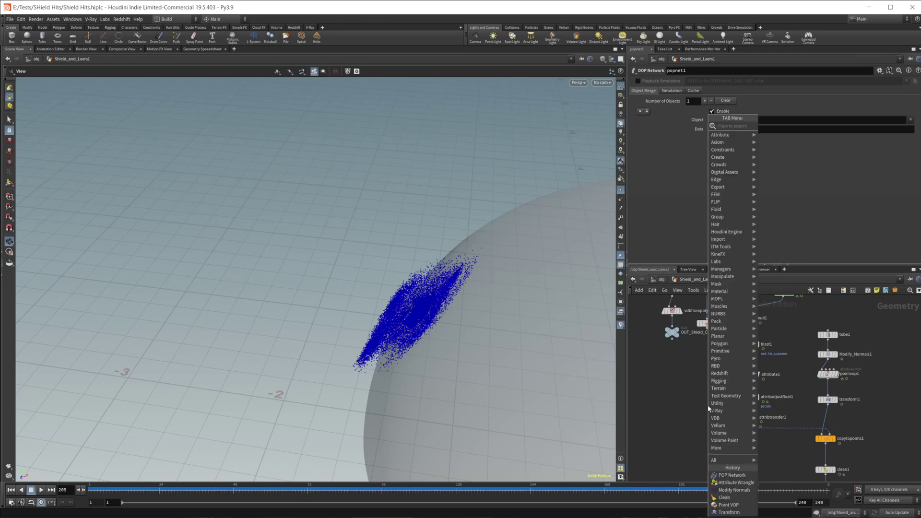
text(peak)
key(Return)
click(707, 405)
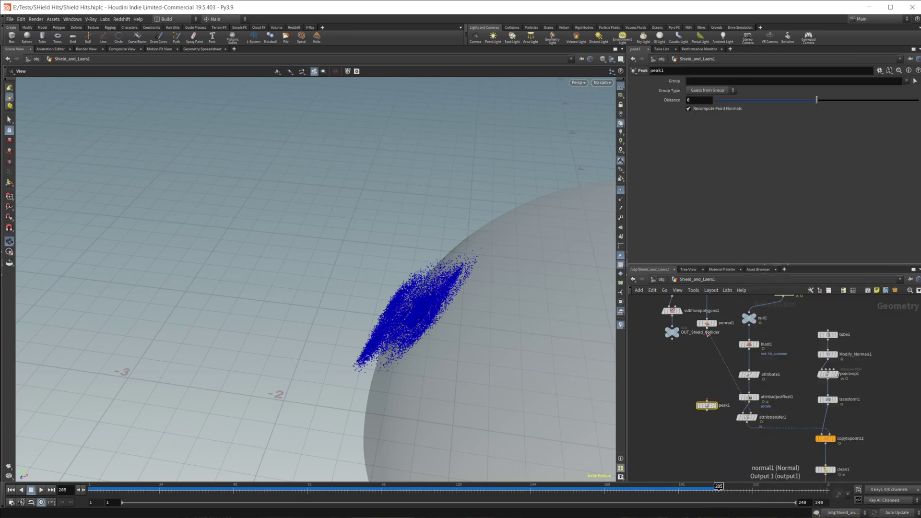
drag(707, 328, 706, 401)
middle_drag(718, 415, 720, 352)
drag(708, 342, 715, 436)
middle_drag(758, 423, 755, 380)
click(699, 99)
text(.001)
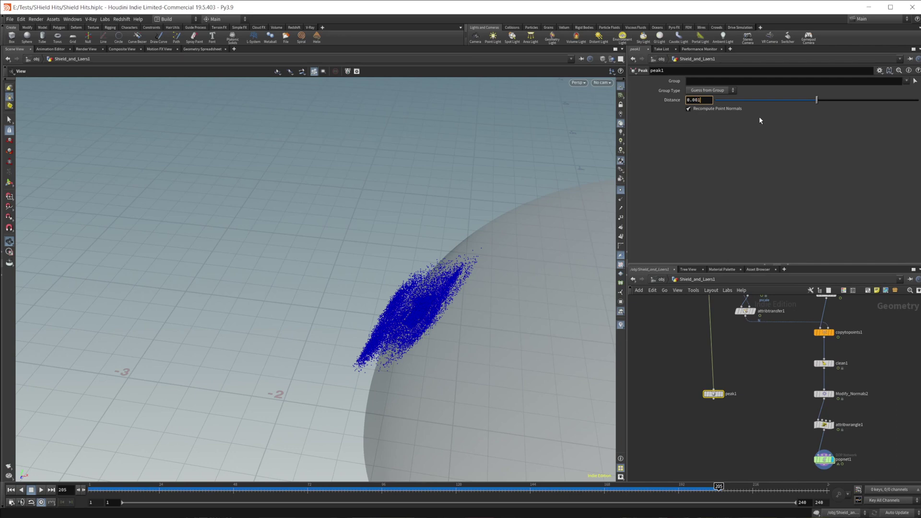
key(Return)
Add a ray1 node fed by peak1, display it, and set Method to Minimum Distance.
middle_drag(730, 451, 717, 394)
key(Tab)
text(ray)
key(Return)
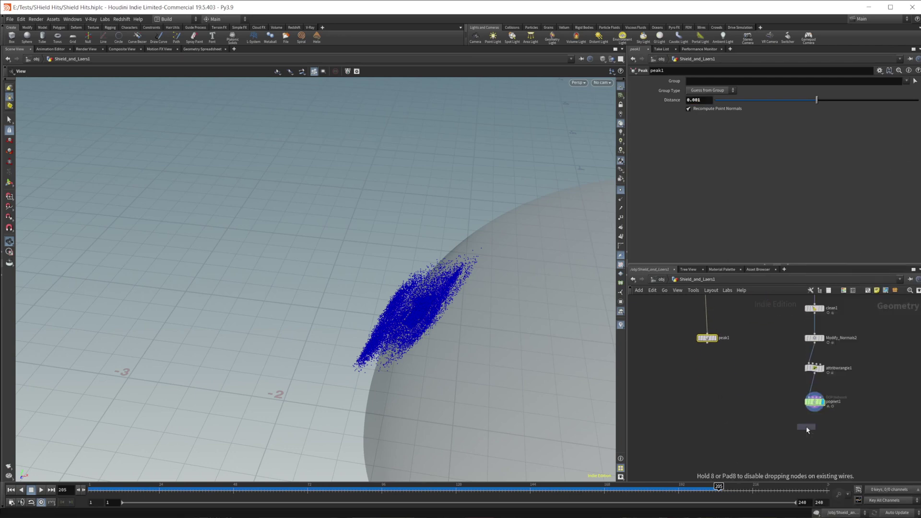
click(806, 425)
drag(801, 420, 795, 417)
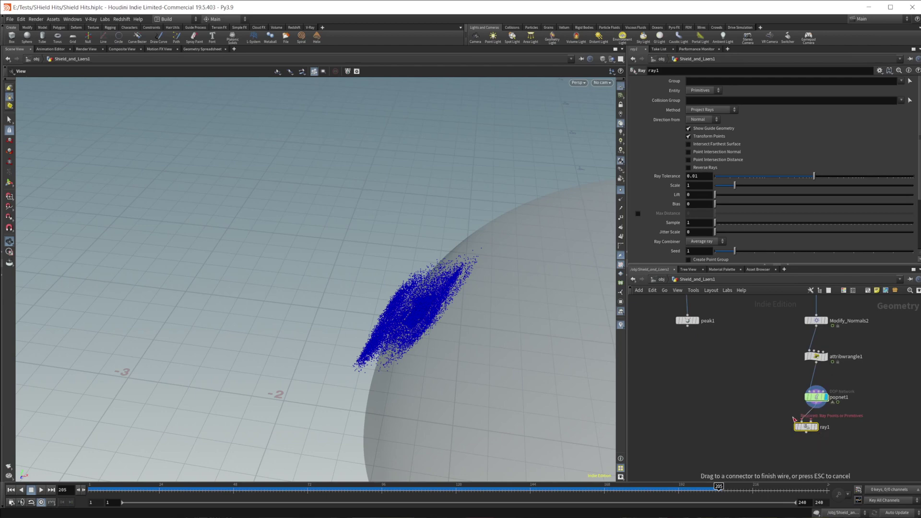
drag(687, 326, 804, 422)
click(815, 426)
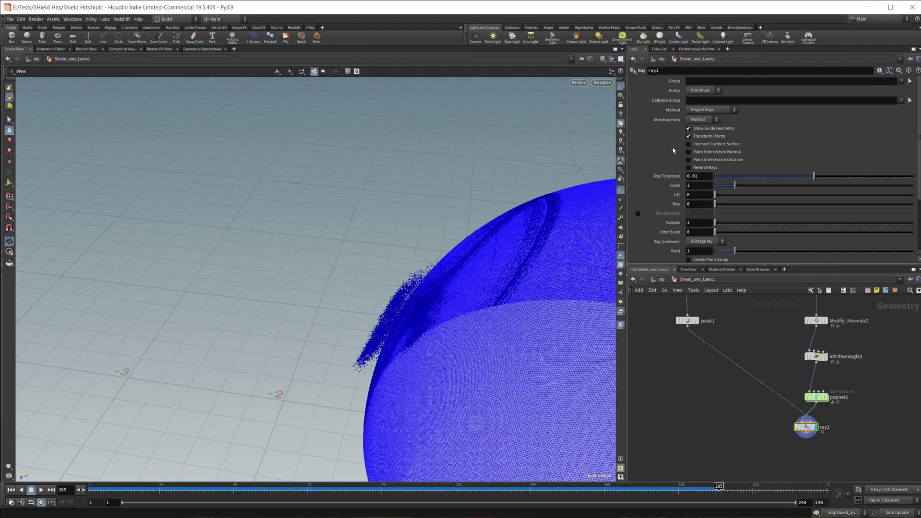
click(710, 109)
click(705, 119)
middle_drag(787, 461, 739, 388)
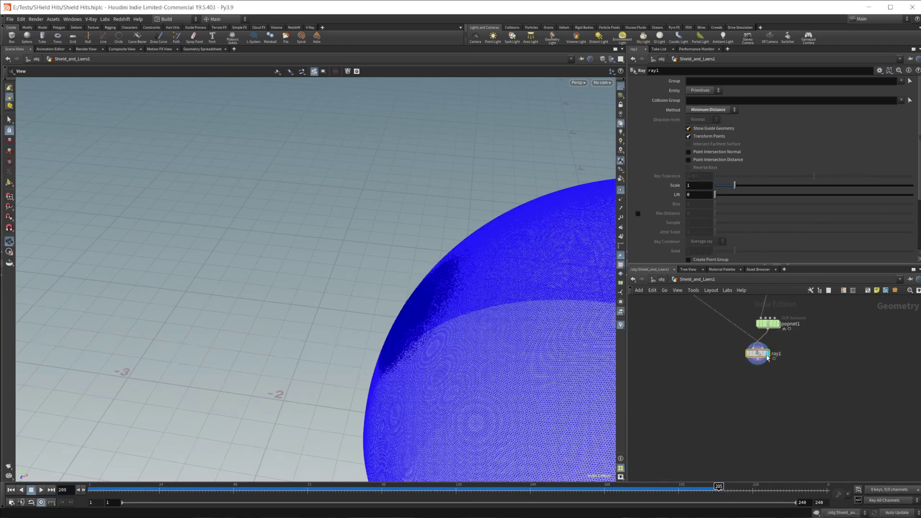
key(Tab)
Add a displayed Null below ray1 named OUT_Impact_Particles.
text(nu)
key(Return)
click(768, 380)
double_click(782, 379)
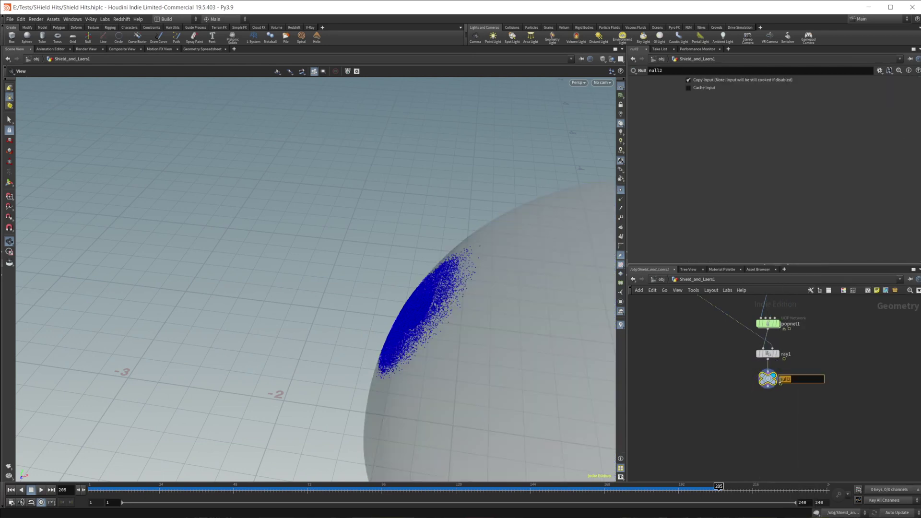
text(pact_Parti)
text(cles)
key(Return)
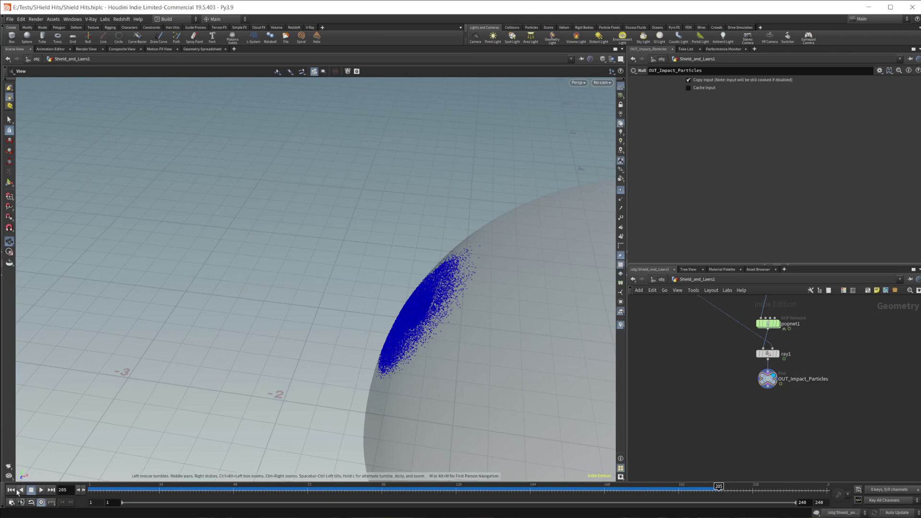
Rewind and play the simulation, orbiting to watch the impact patch spread over the dome.
click(10, 489)
click(41, 489)
drag(89, 466, 473, 380)
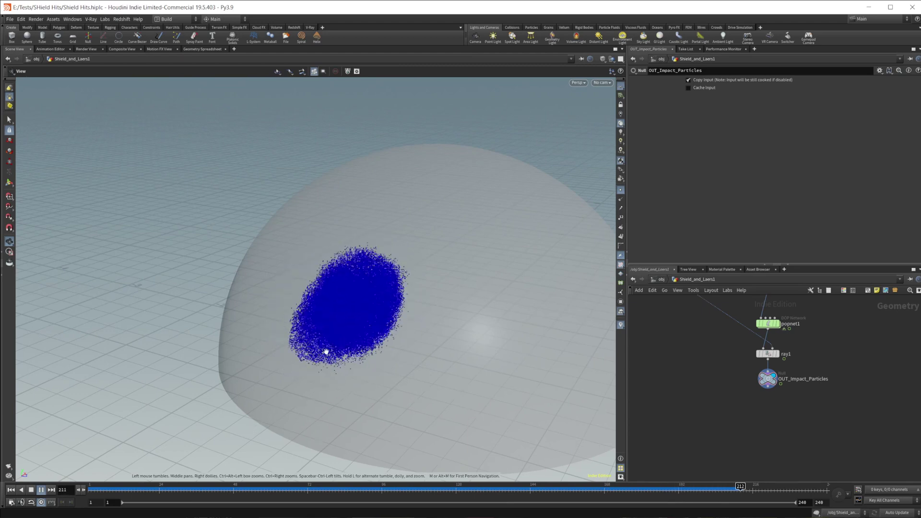
click(30, 489)
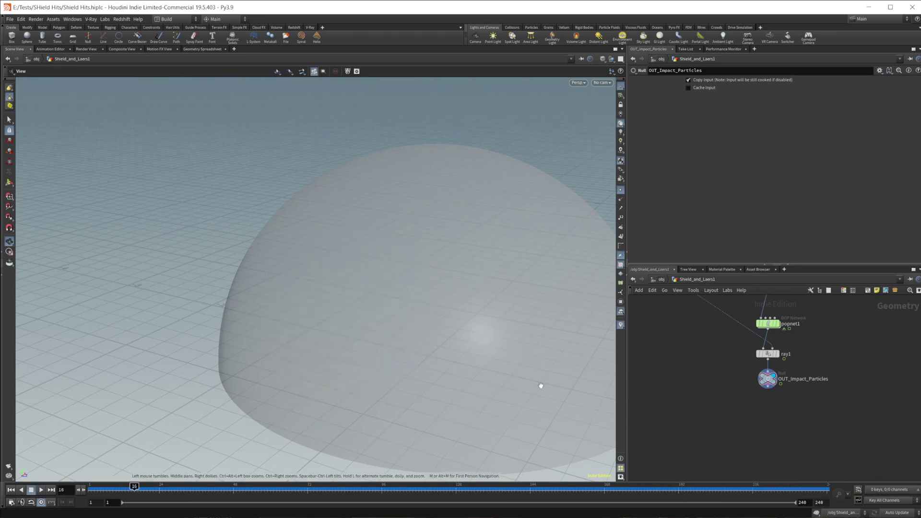
drag(441, 381, 408, 326)
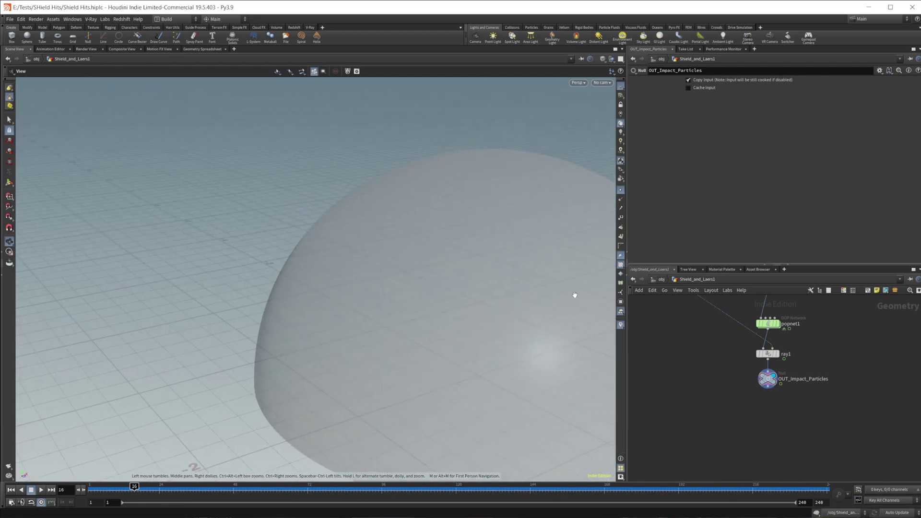
scroll(812, 401, up, 5)
Inspect Modify_Normals2 at a later frame, then move the display flag to popnet.
scroll(781, 298, up, 2)
click(705, 326)
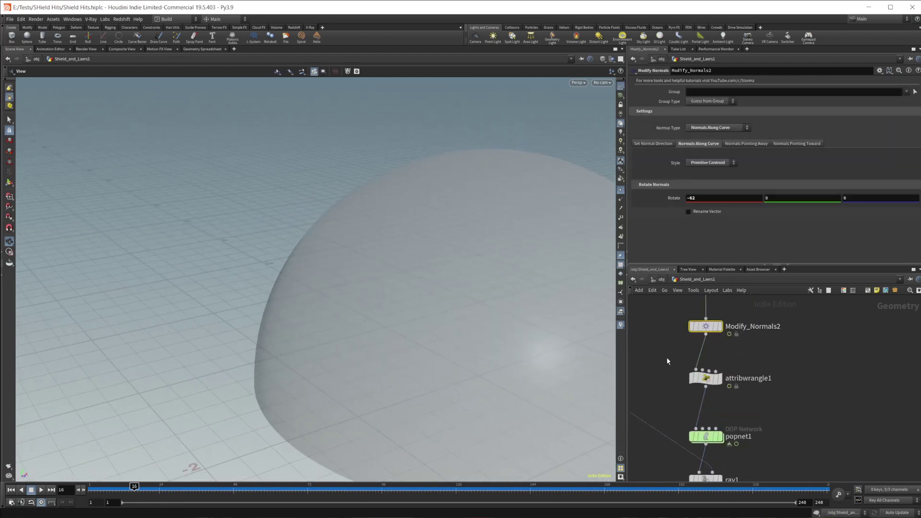
mouse_move(288, 488)
mouse_down()
mouse_move(209, 489)
mouse_move(295, 493)
mouse_move(268, 493)
mouse_move(286, 493)
mouse_up()
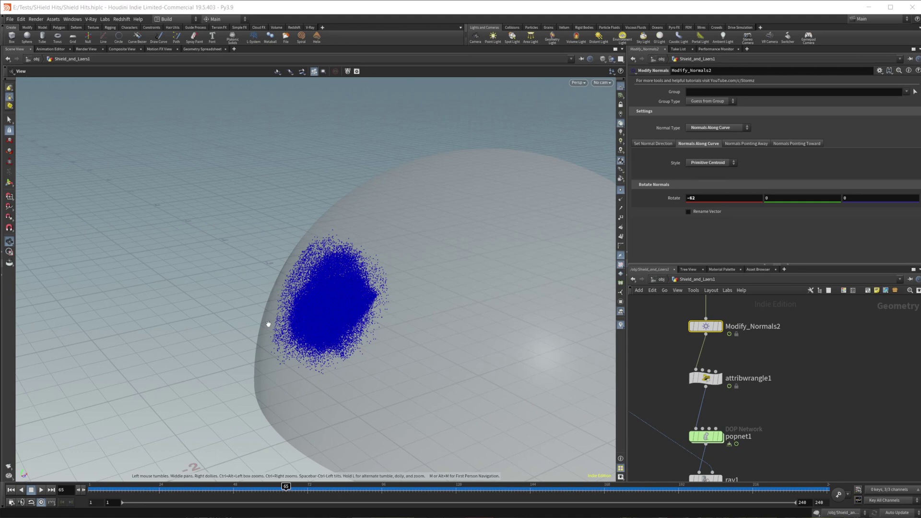
drag(284, 339, 545, 372)
scroll(854, 391, down, 3)
middle_drag(853, 390, 779, 364)
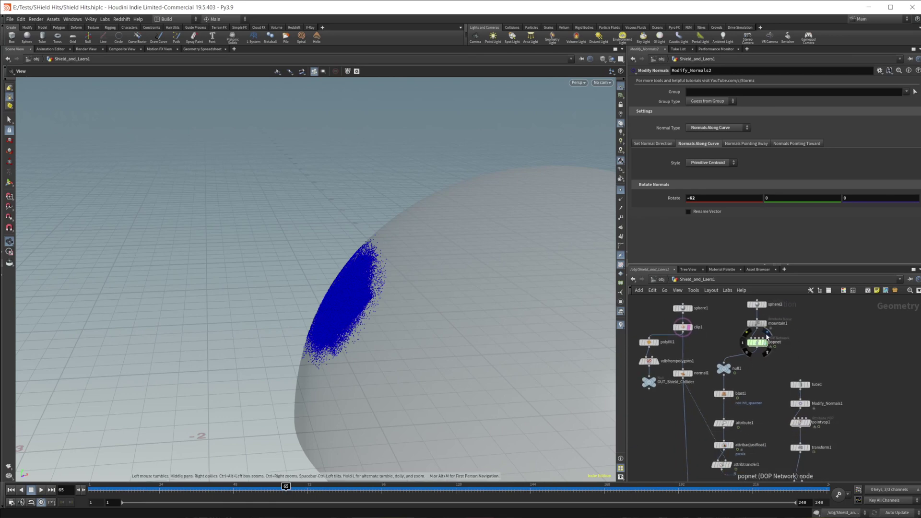
click(767, 337)
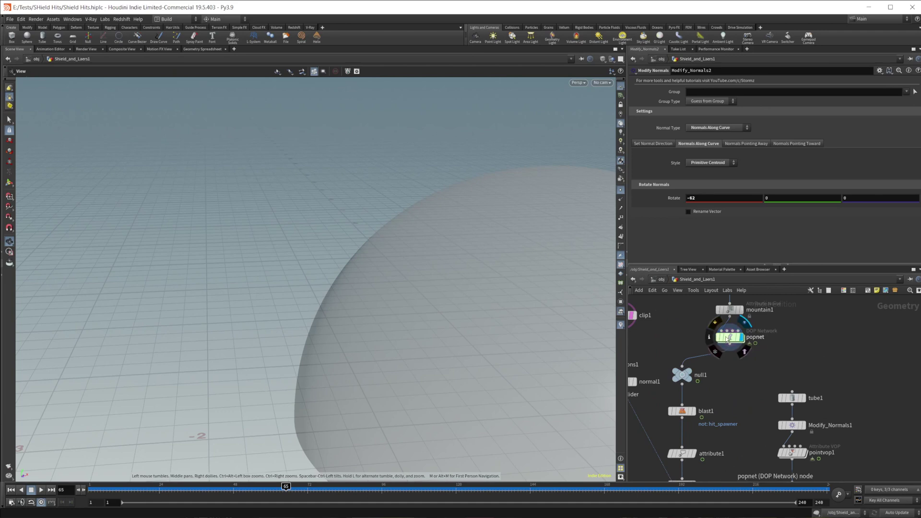
Inside popnet, add a popreplicate2 node wired from popstream1.
double_click(757, 342)
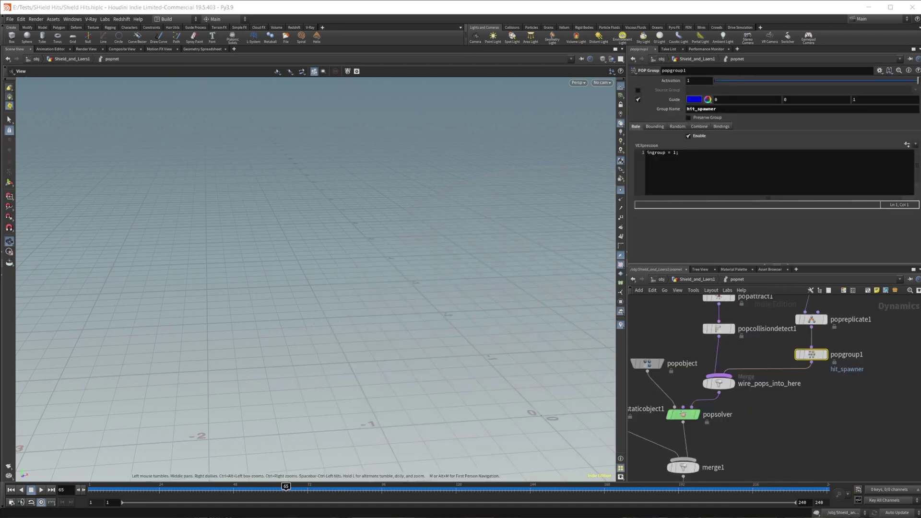
middle_drag(863, 393, 761, 444)
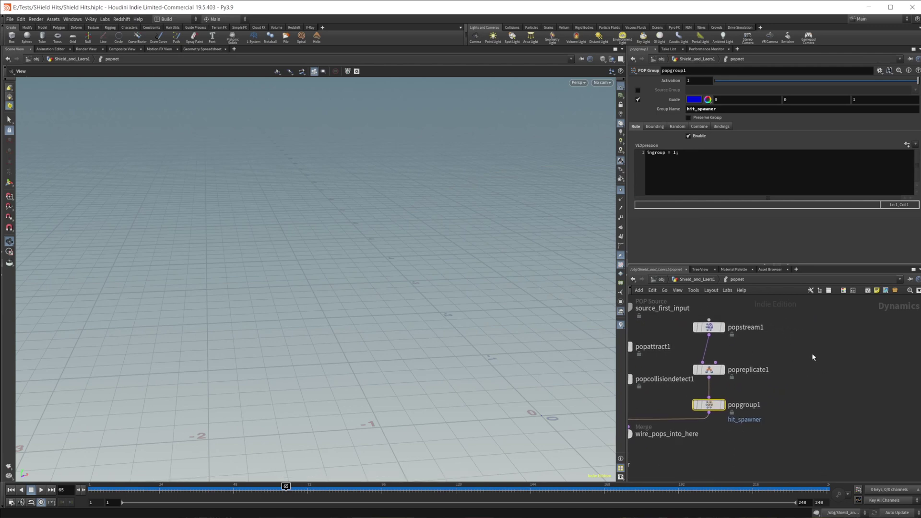
key(Tab)
text(pop r)
key(Return)
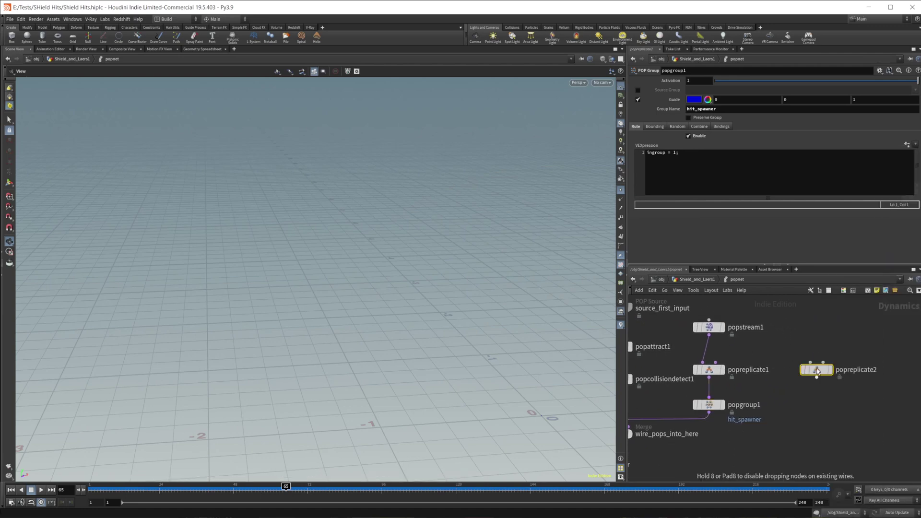
click(818, 370)
drag(709, 335, 811, 363)
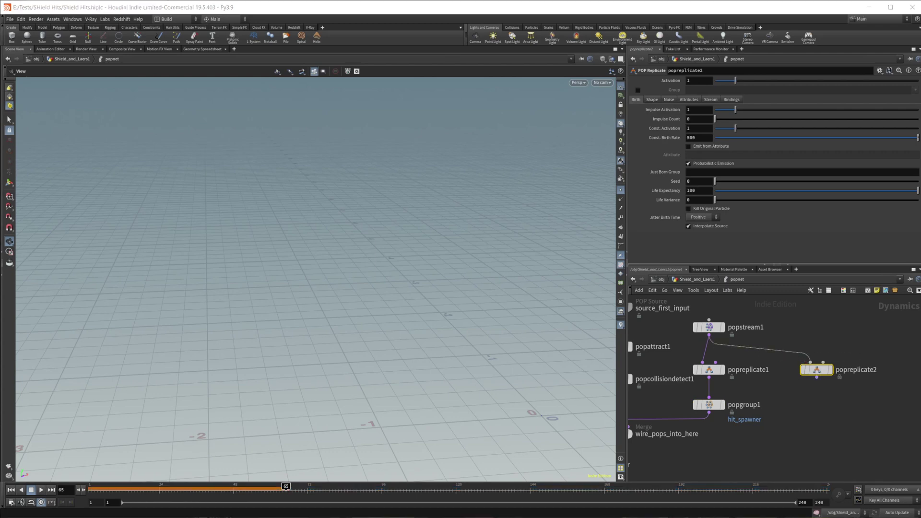
drag(817, 370, 800, 367)
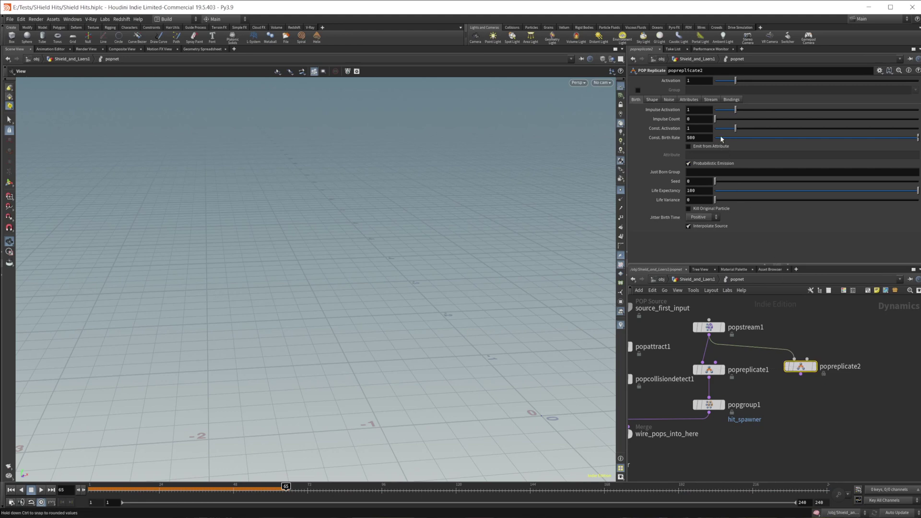
Set popreplicate2's constant activation and birth rate to 0 and impulse count to 100.
click(688, 129)
text(0)
key(Return)
double_click(690, 137)
text(0)
key(Return)
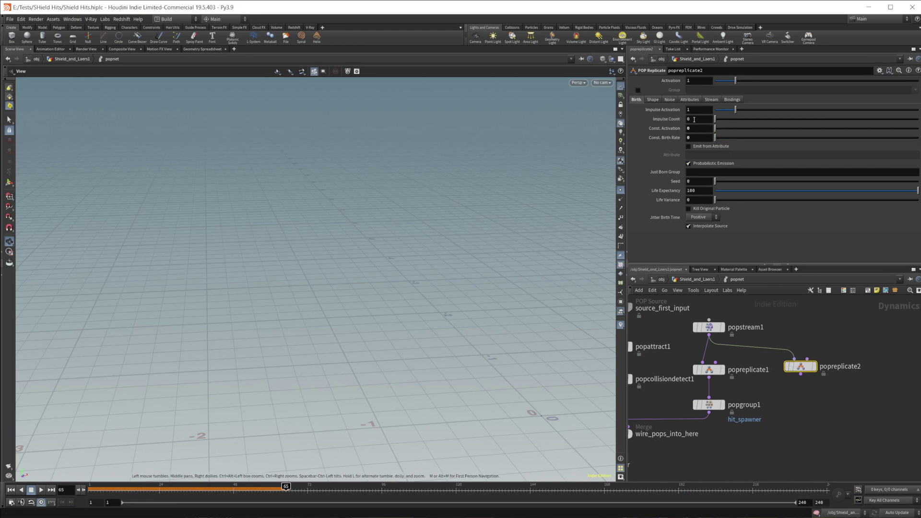
double_click(688, 119)
text(100)
key(Return)
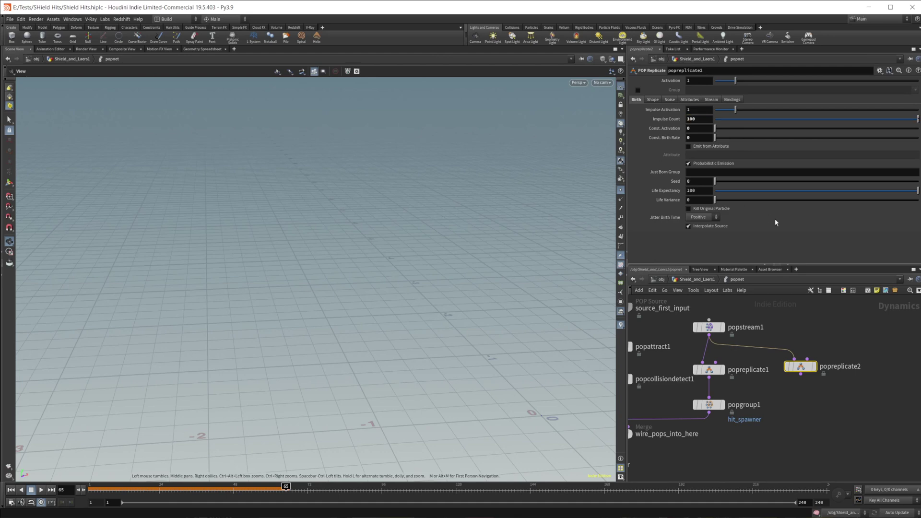
Give replicated particles life .25 with .05 variance and kill the original particle.
double_click(703, 193)
text(.25)
key(Tab)
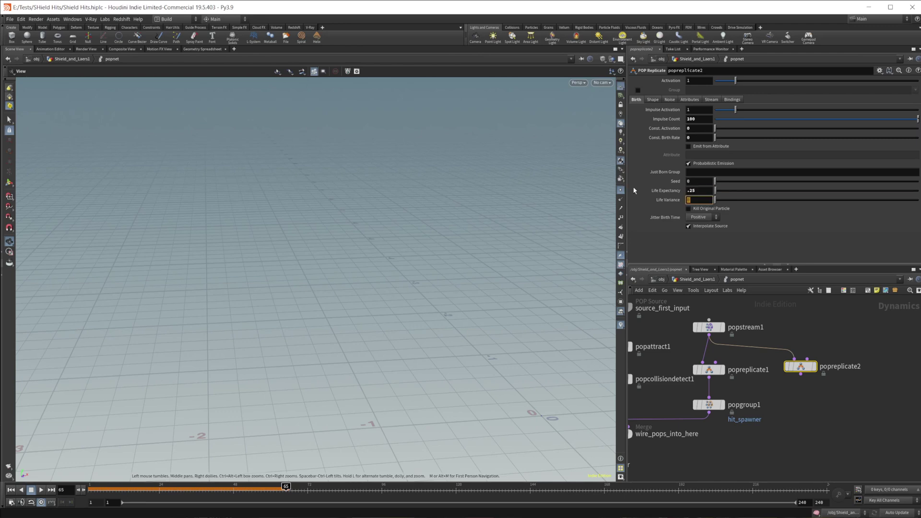
text(.05)
key(Return)
click(689, 208)
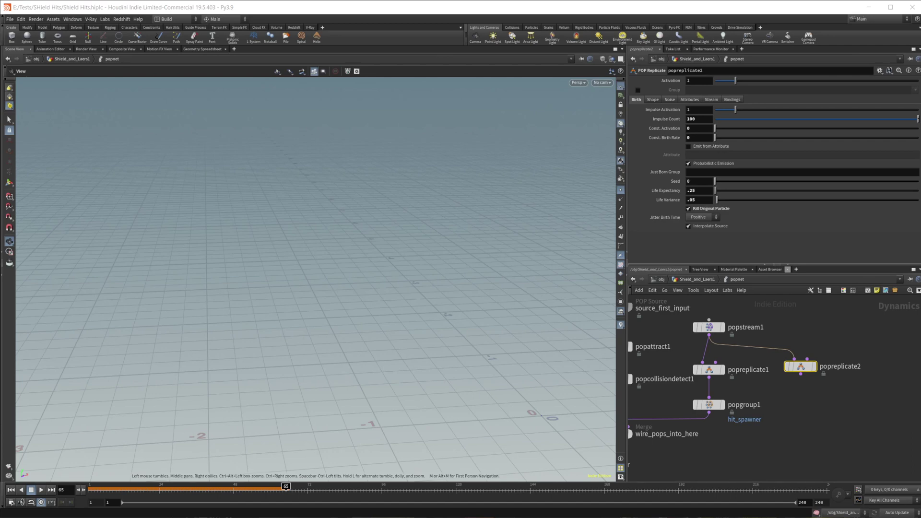
Set the replicated particles' uniform scale to .01.
click(653, 99)
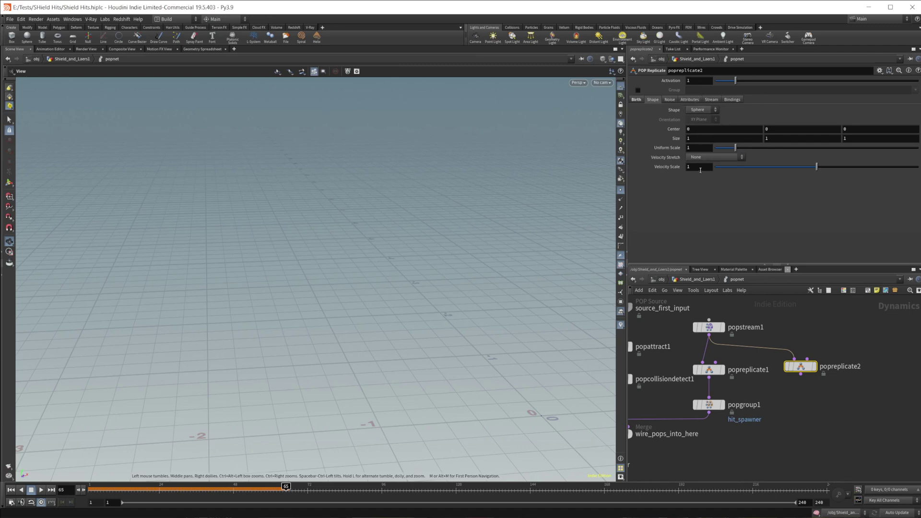
click(705, 150)
text(.0)
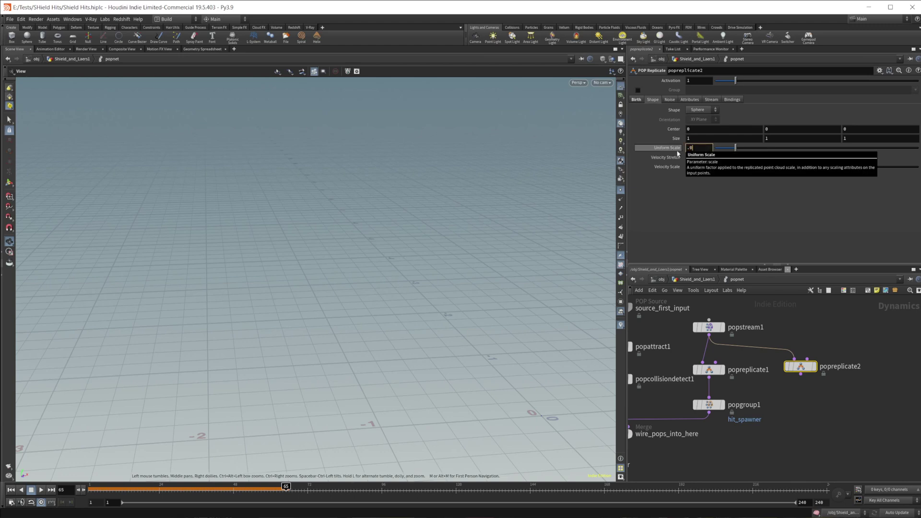
text(1)
key(Return)
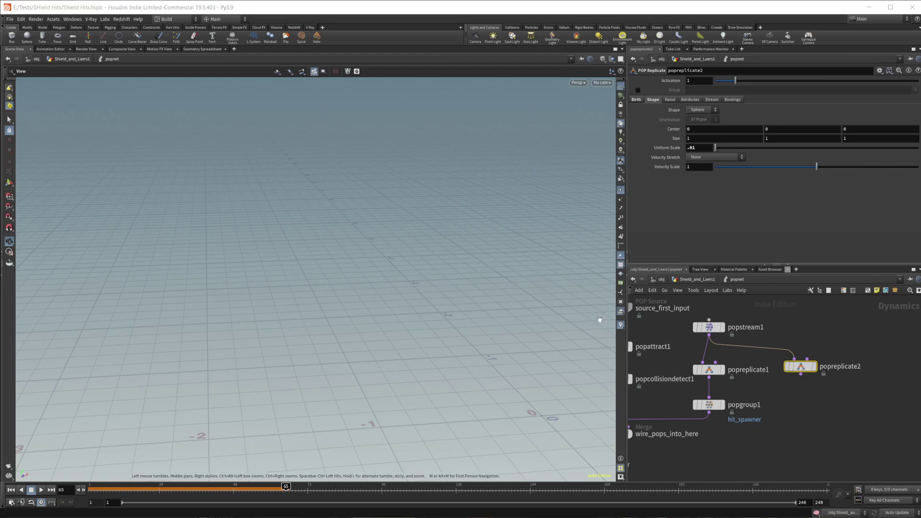
click(681, 99)
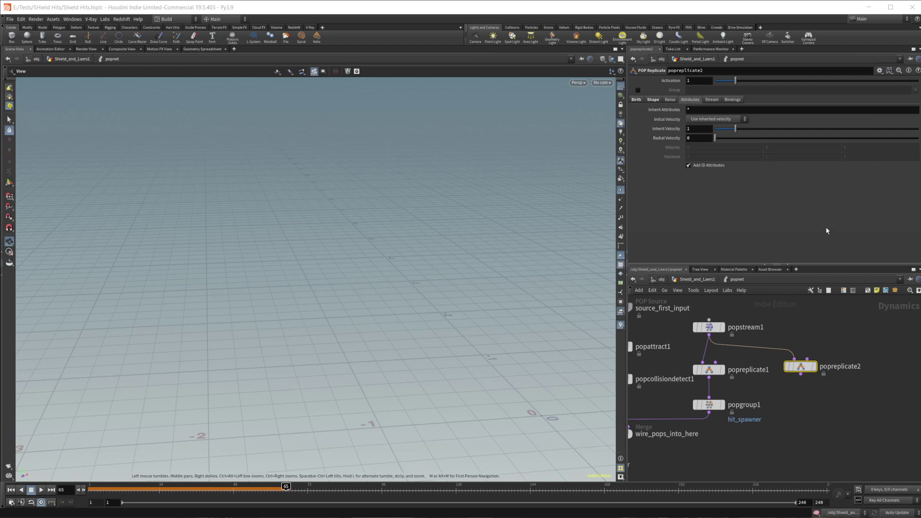
Add ^stopped to popreplicate2's inherited attributes list.
click(726, 110)
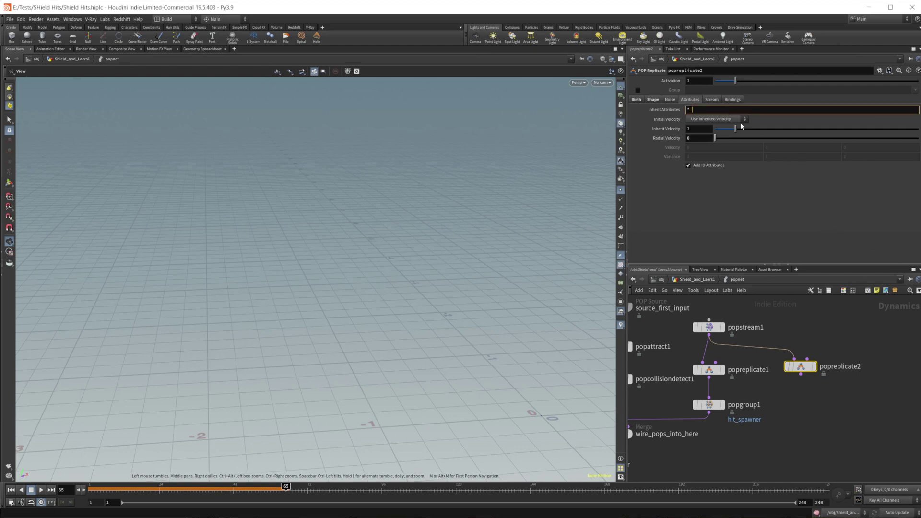
text(^stopped)
key(Return)
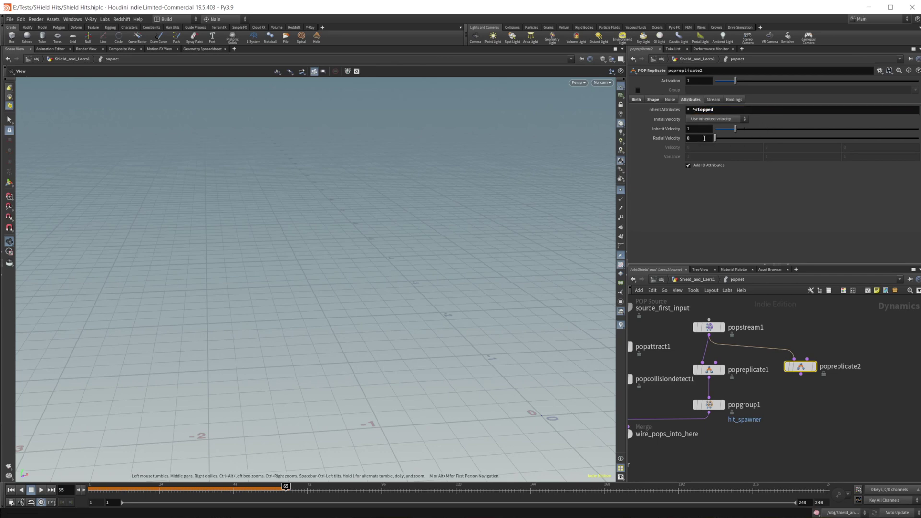
Set initial velocity to add to inherited velocity with a Radial Velocity of 5.
click(717, 119)
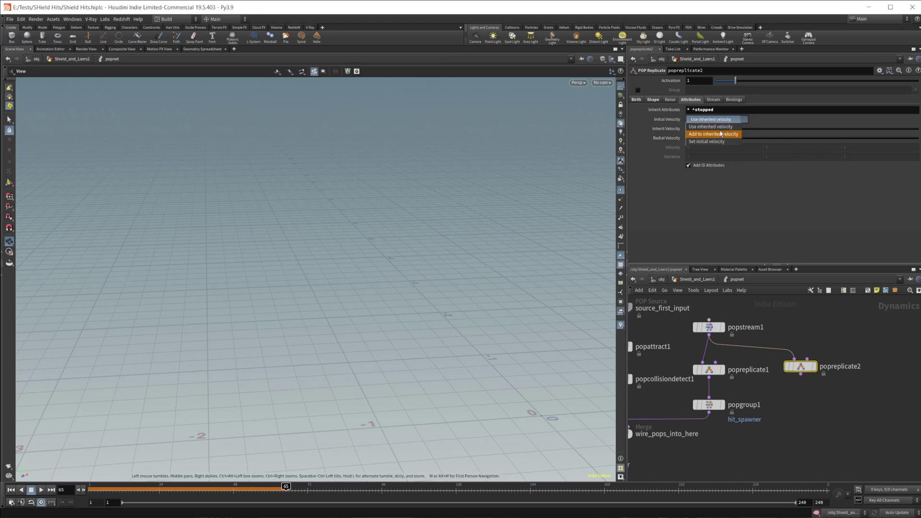
click(724, 137)
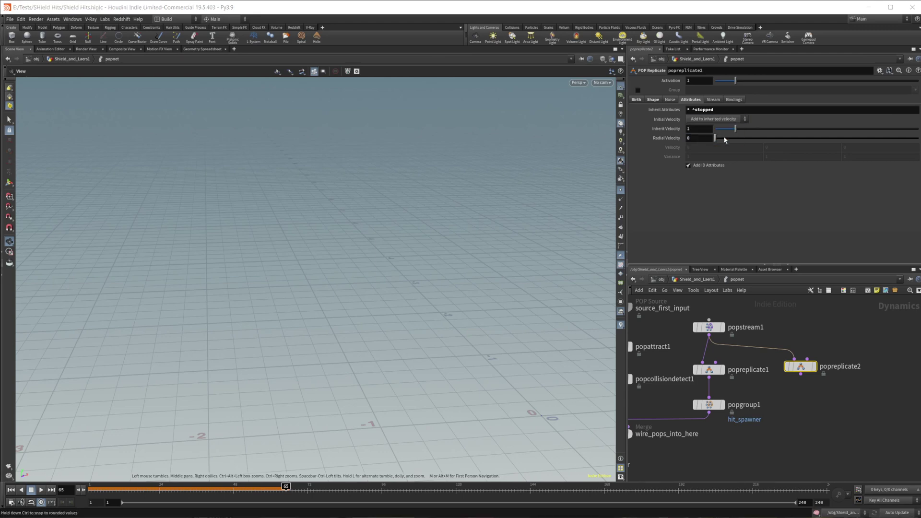
click(698, 138)
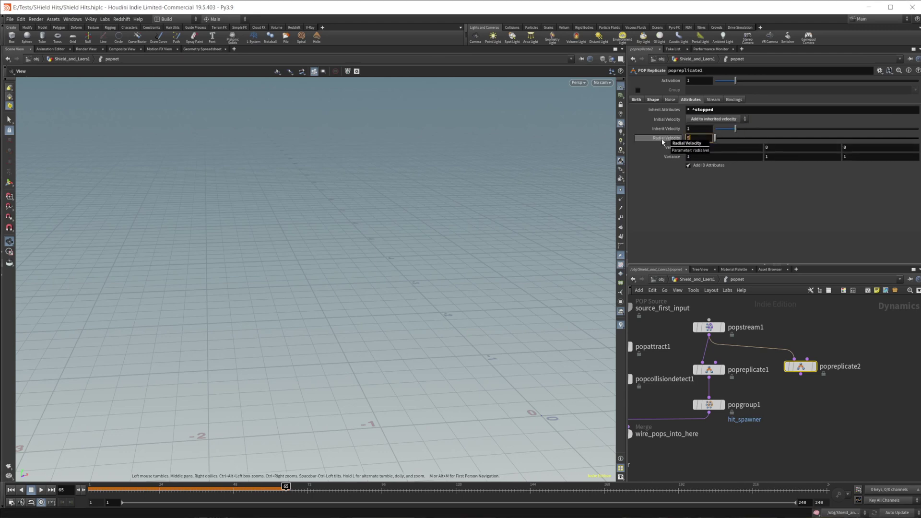
key(Return)
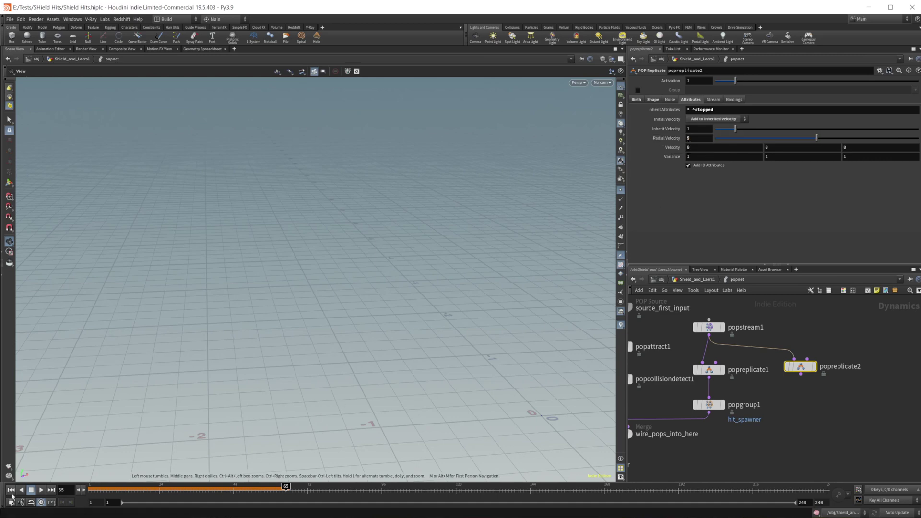
Rewind the simulation to frame 1 and bring the merge and solver nodes into view.
click(11, 492)
middle_drag(746, 458, 792, 434)
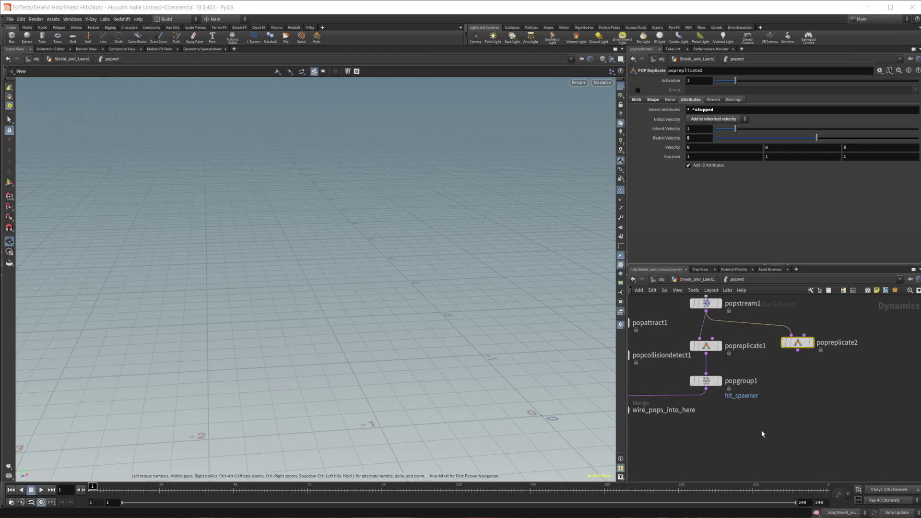
middle_drag(755, 434, 842, 404)
Wire popreplicate2 into the wire_pops_into_here merge and play the simulation.
click(883, 320)
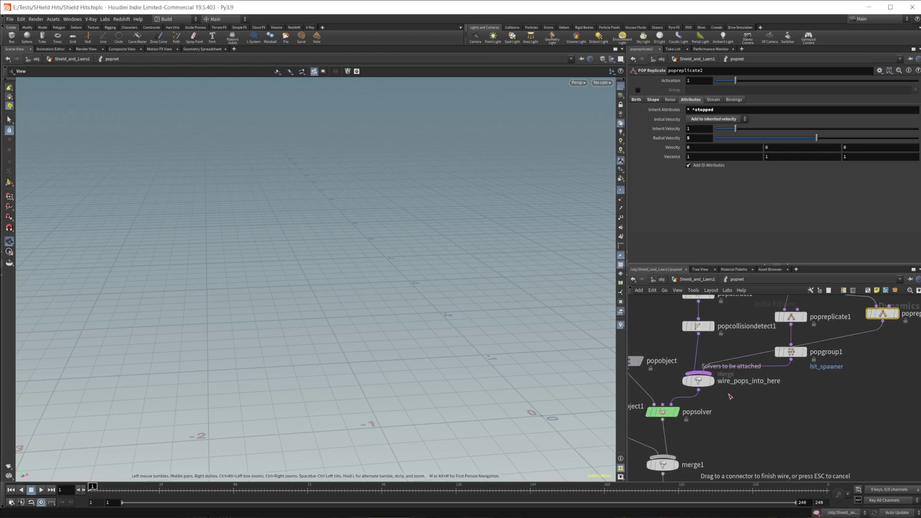
middle_drag(541, 411, 359, 364)
click(41, 490)
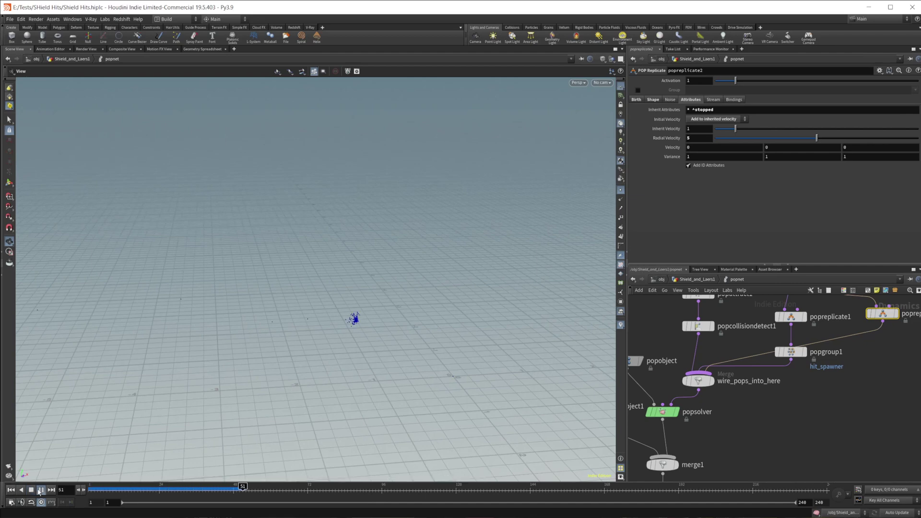
click(40, 489)
Scrub the timeline around frames 57 to 74 to inspect the replicated blue particles.
middle_drag(321, 360, 366, 287)
click(298, 487)
drag(297, 487, 354, 497)
drag(382, 372, 396, 415)
drag(360, 493, 329, 494)
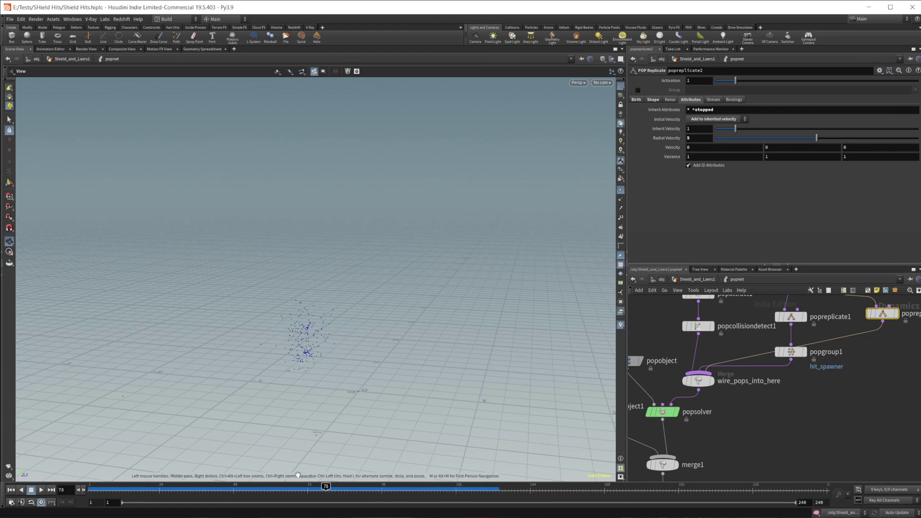
drag(326, 488, 314, 489)
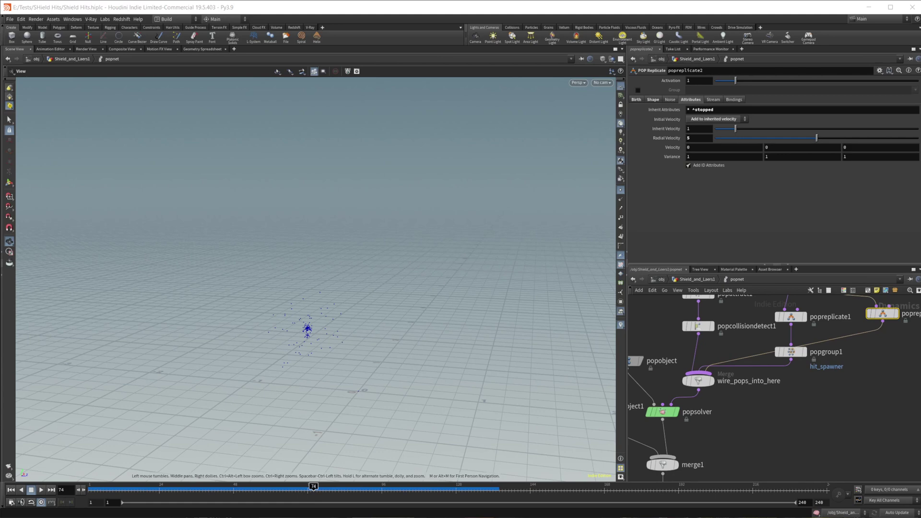
Set popreplicate2's Variance to 2, 2, 2.
click(713, 158)
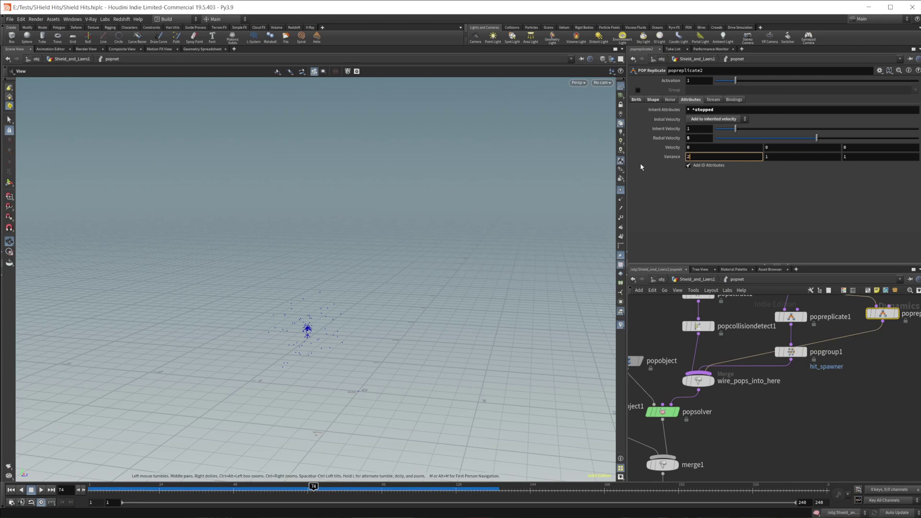
key(Tab)
text(2)
key(Tab)
text(2)
key(Return)
drag(366, 323, 387, 218)
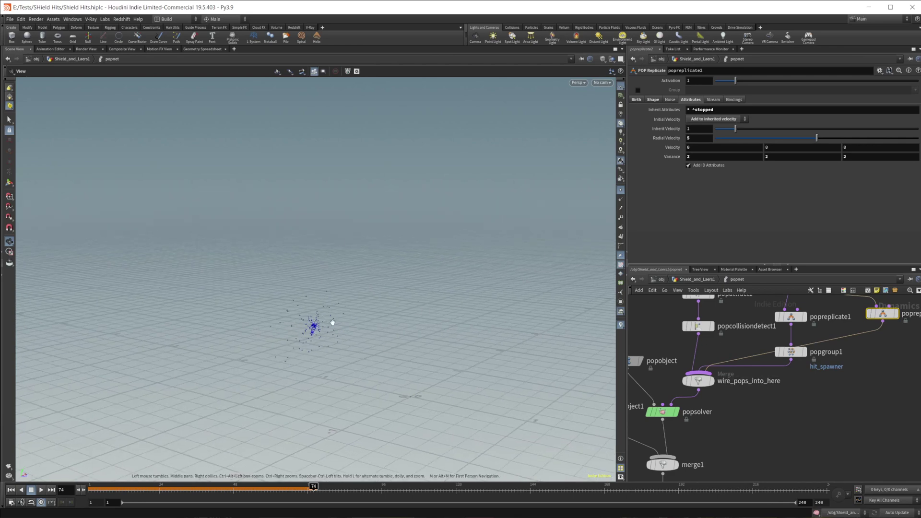
Set popreplicate2's Velocity Y to -.3.
click(773, 149)
text(.3)
key(Return)
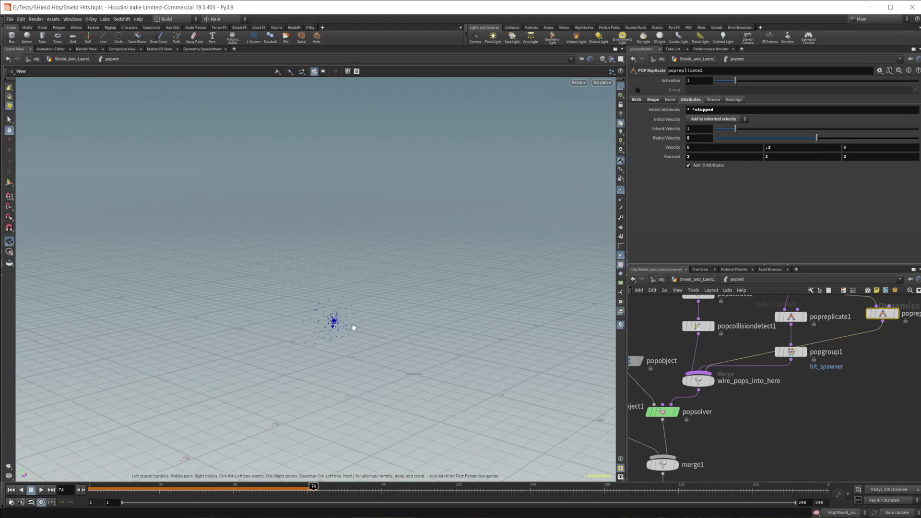
drag(353, 327, 361, 351)
Replay the simulation from frame 1 and stop around frame 53 to check the spray.
click(20, 490)
click(11, 490)
click(40, 491)
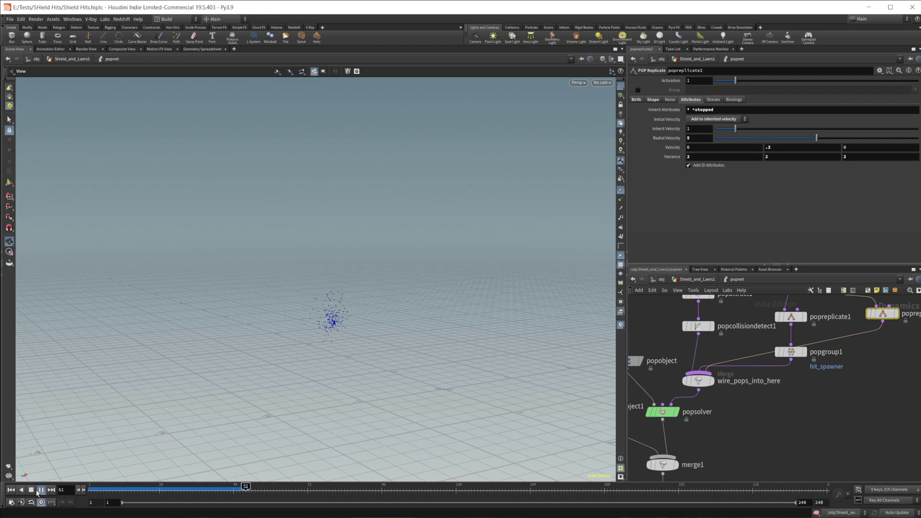
click(41, 489)
mouse_move(287, 489)
mouse_down()
mouse_move(237, 488)
mouse_move(264, 488)
mouse_up()
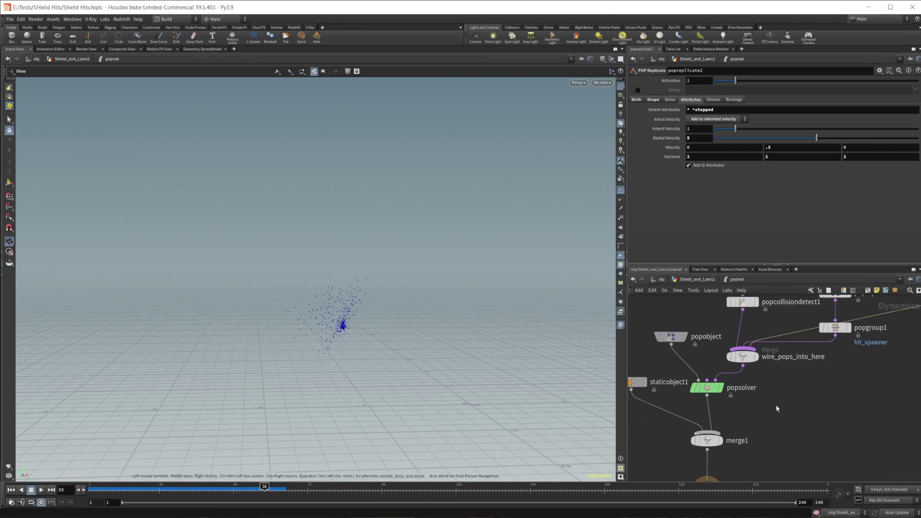
Insert a POP Group node, popgroup2, onto the popreplicate2-to-merge wire.
middle_drag(772, 408, 790, 378)
key(Tab)
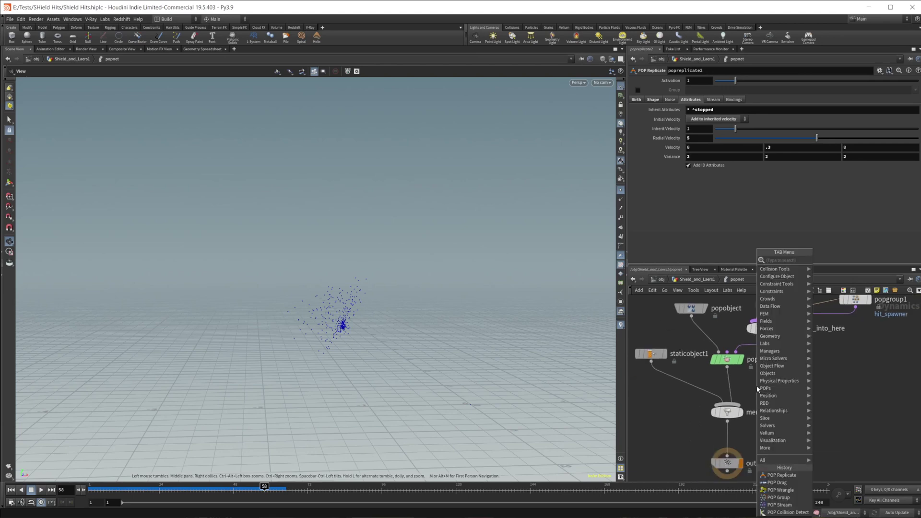
key(Escape)
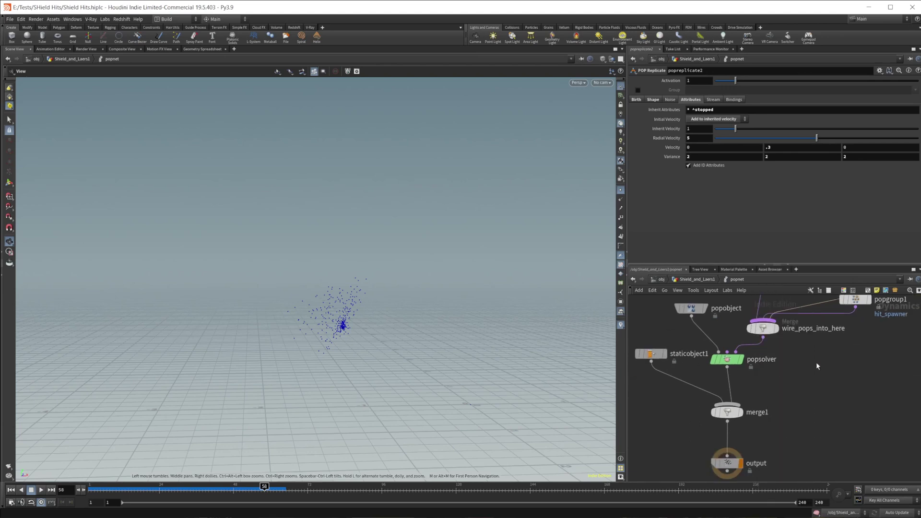
middle_drag(815, 374, 790, 390)
key(Tab)
mouse_move(810, 385)
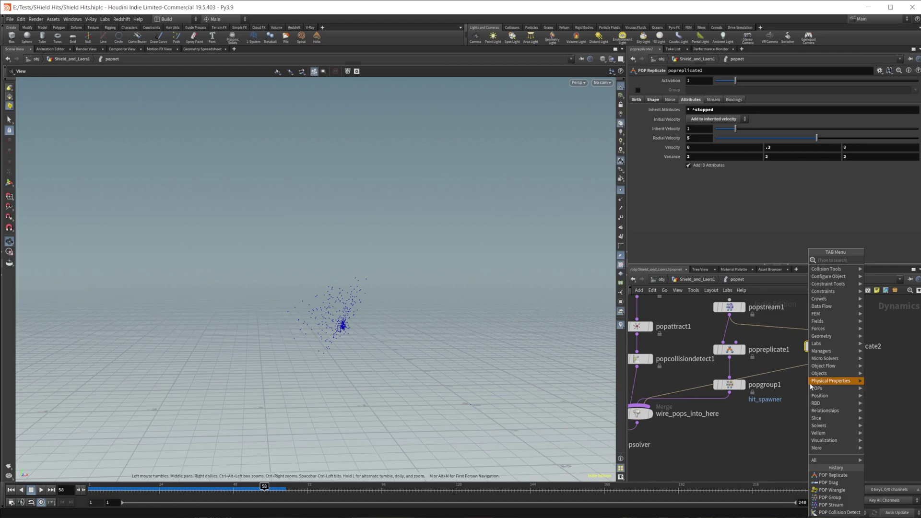
key(Return)
click(810, 387)
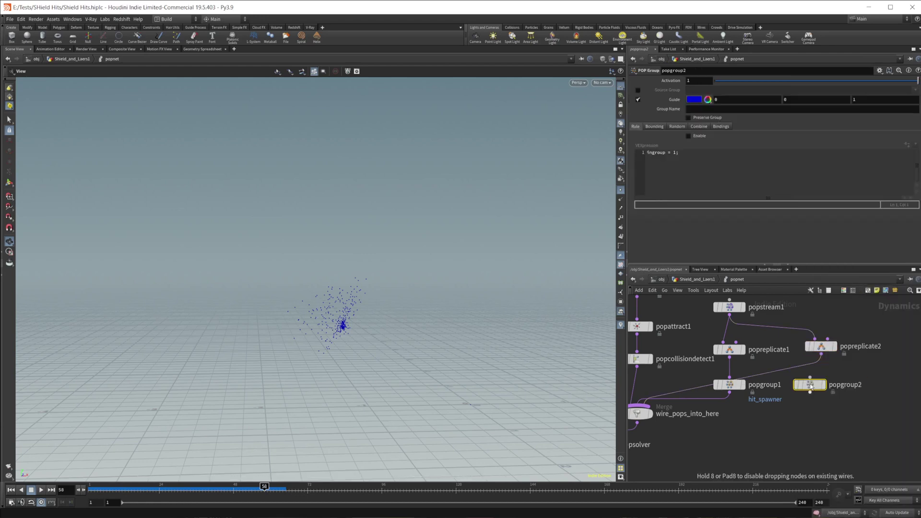
mouse_move(810, 386)
mouse_down()
mouse_move(794, 383)
mouse_move(819, 383)
mouse_up()
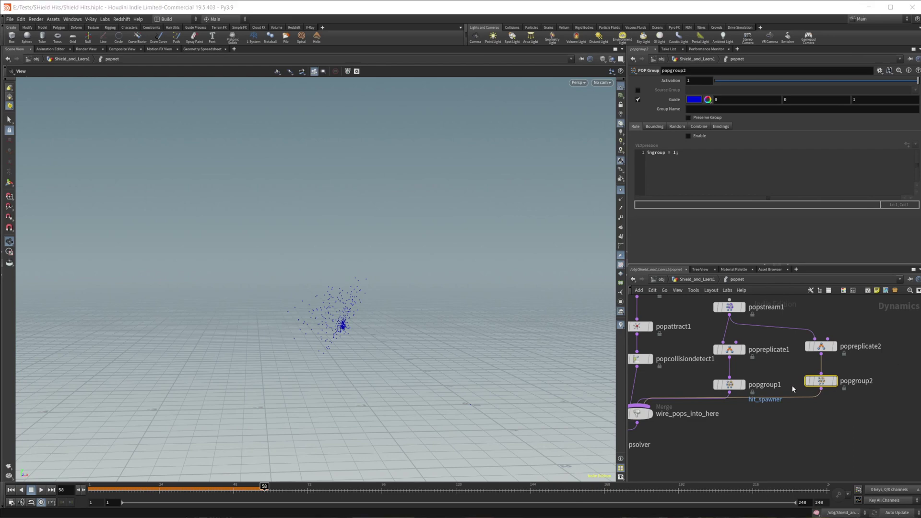
Name popgroup2's group laser_Hits, enable its expression rule, and rewind to frame 1.
click(722, 109)
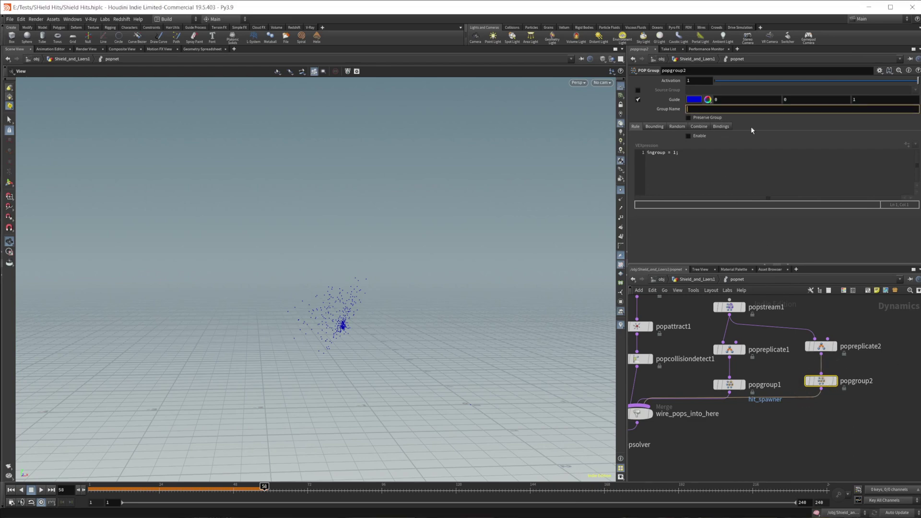
text(laser_Hits)
key(Return)
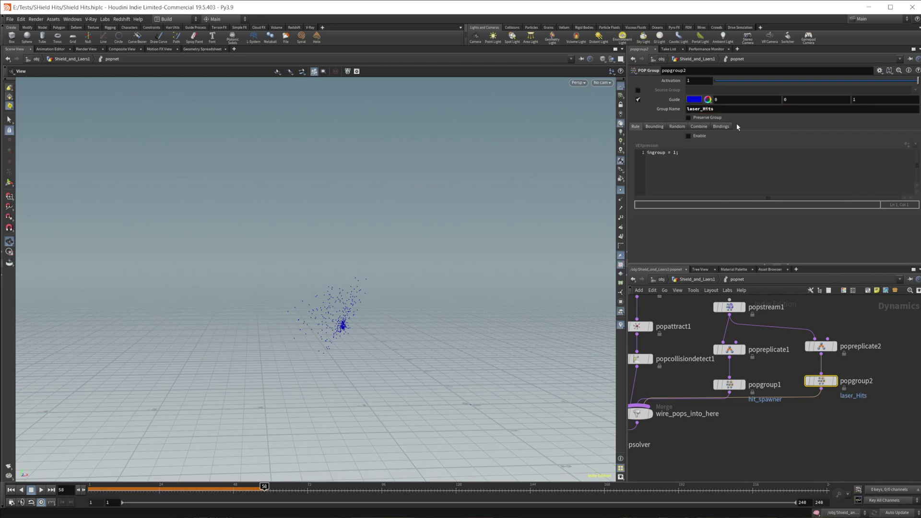
click(688, 136)
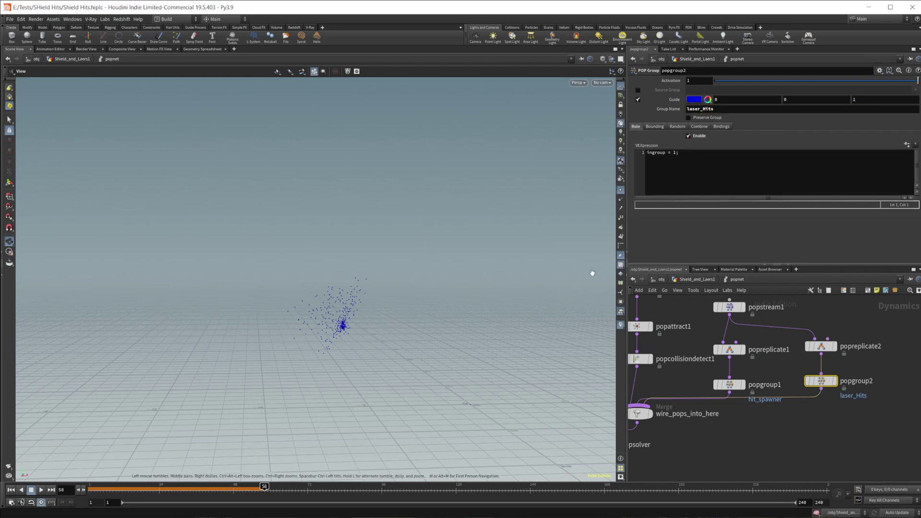
middle_drag(808, 444, 837, 384)
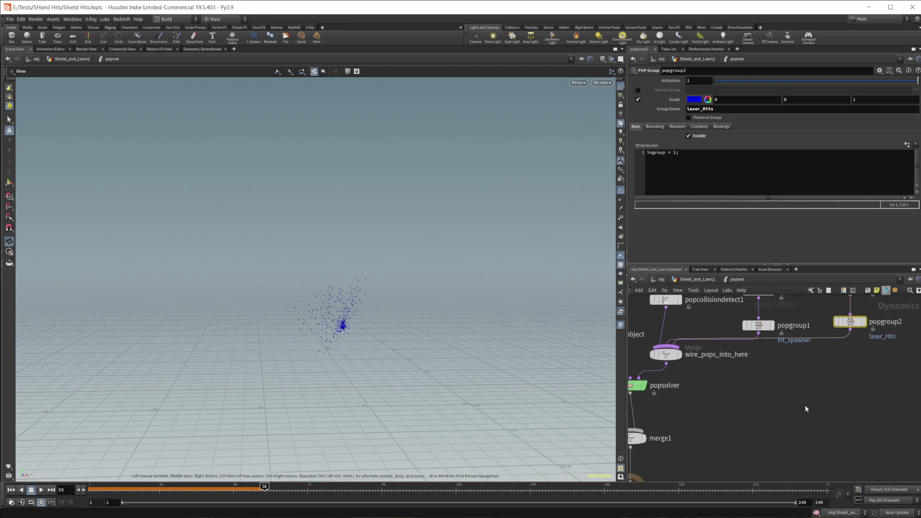
click(11, 489)
Add a Gravity Force node beside the output node, then delete it.
middle_drag(793, 437, 790, 376)
key(Tab)
mouse_move(794, 381)
text(gra)
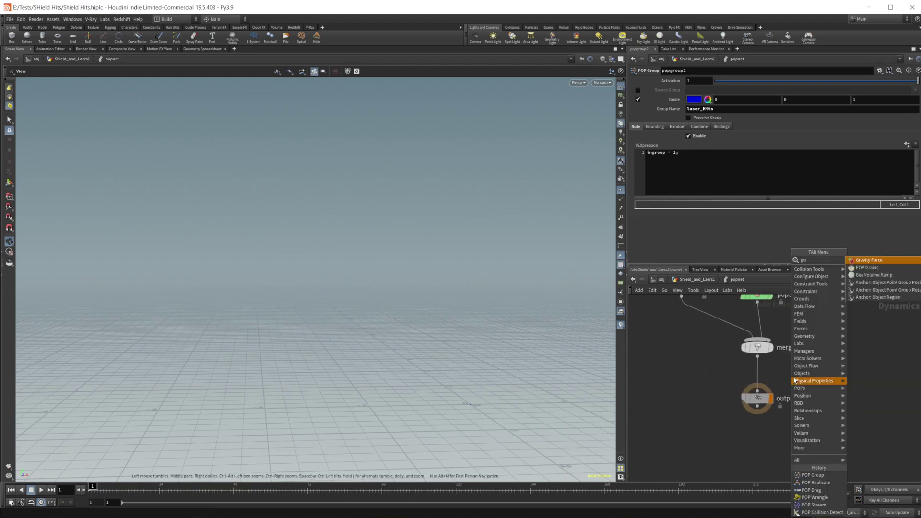
key(Return)
click(794, 377)
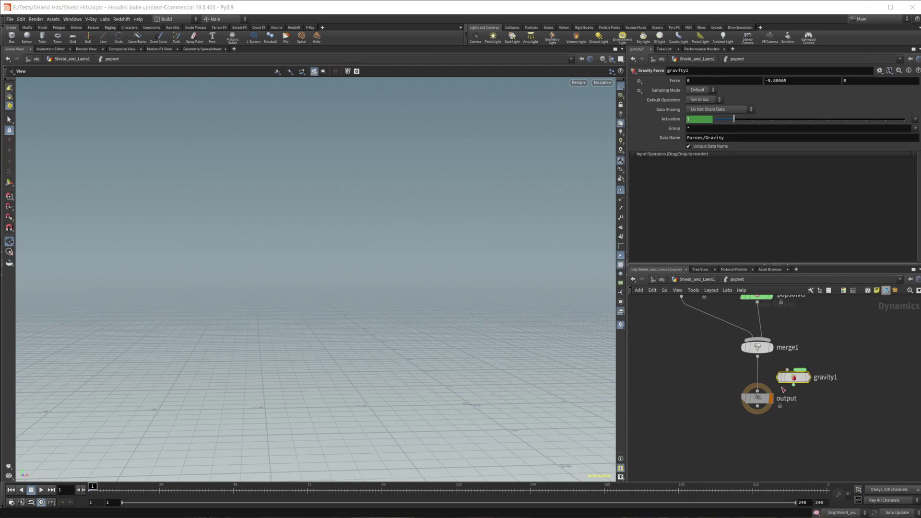
mouse_move(799, 383)
mouse_down()
mouse_move(785, 382)
mouse_move(807, 378)
mouse_up()
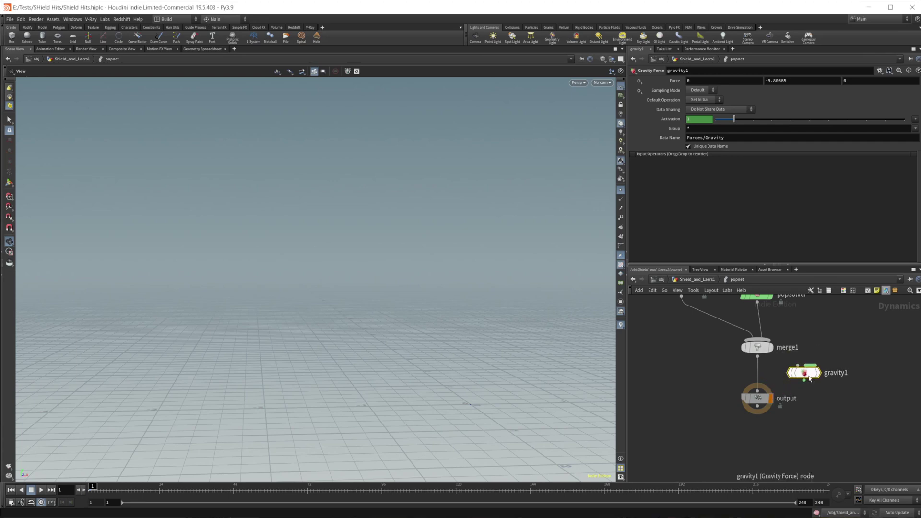
key(Delete)
Add a POP Force node, popforce1, and a Gravity Force node, gravity1, below it.
middle_drag(878, 356, 843, 364)
middle_drag(755, 358, 695, 424)
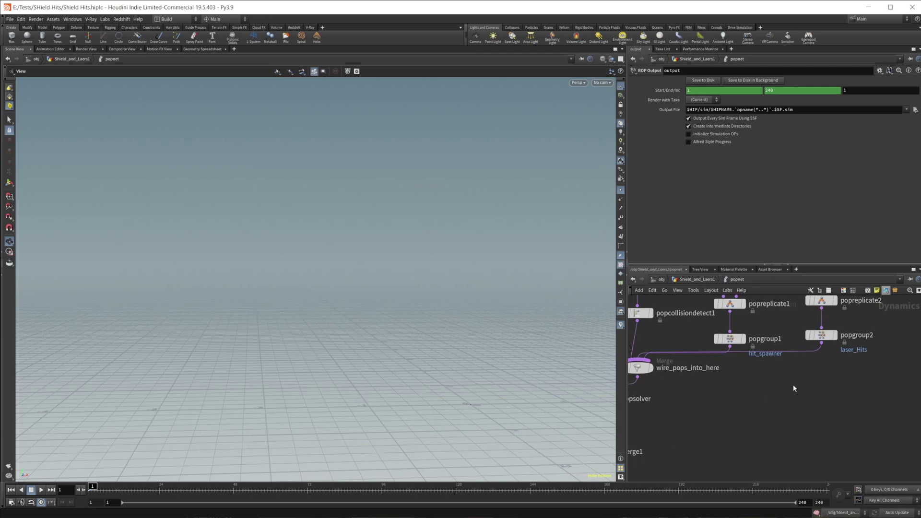
key(Tab)
mouse_move(794, 387)
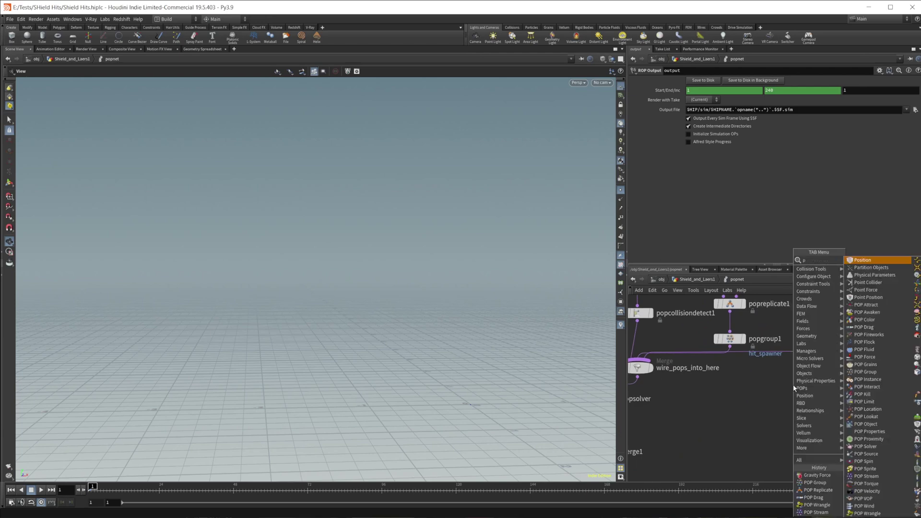
click(863, 386)
click(793, 384)
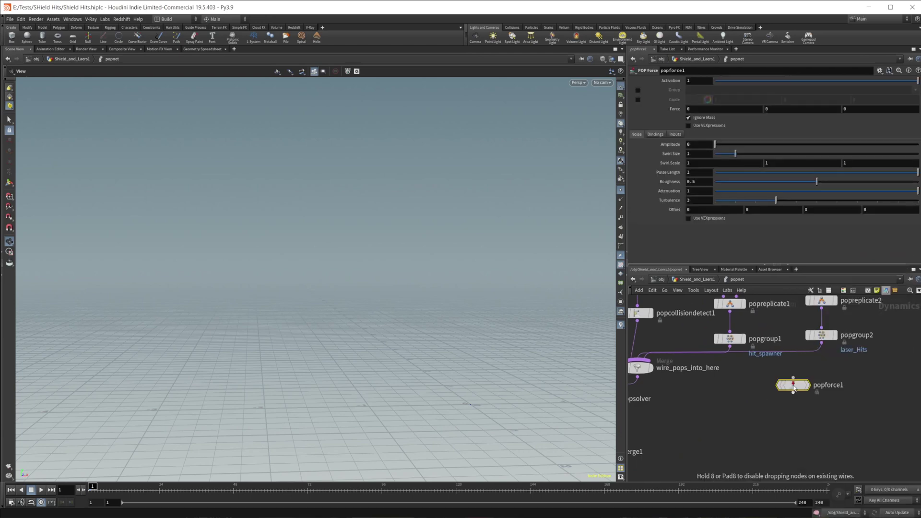
key(Tab)
mouse_move(739, 408)
text(grav)
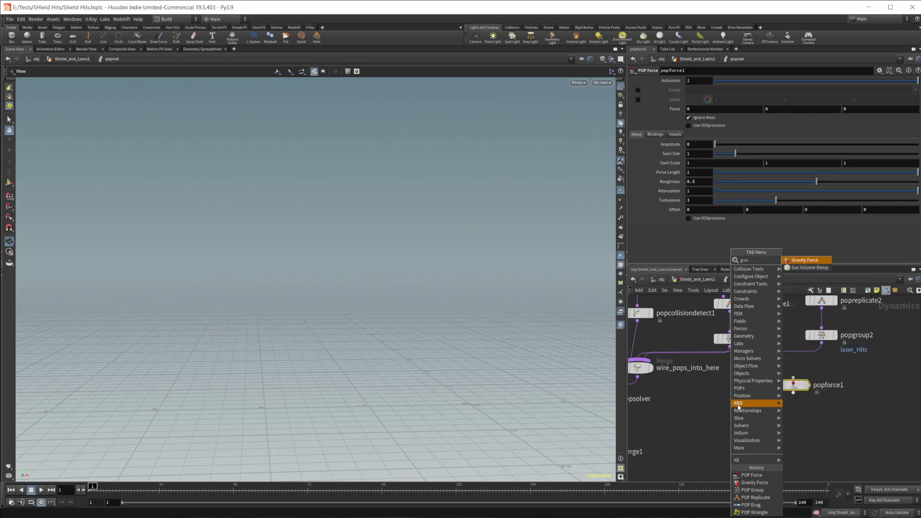
key(Return)
click(738, 405)
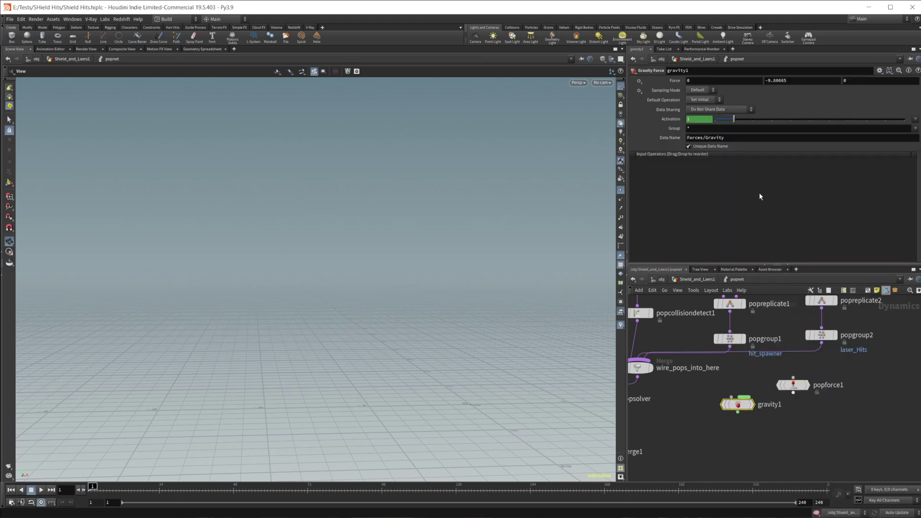
Copy gravity1's Force Y of -9.80665 into popforce1's Force Y.
click(804, 82)
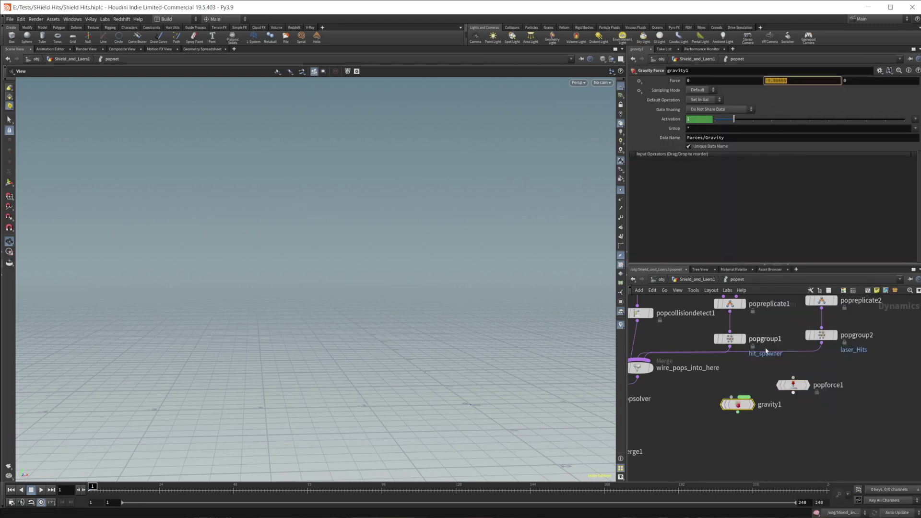
key(Escape)
middle_drag(794, 416, 777, 448)
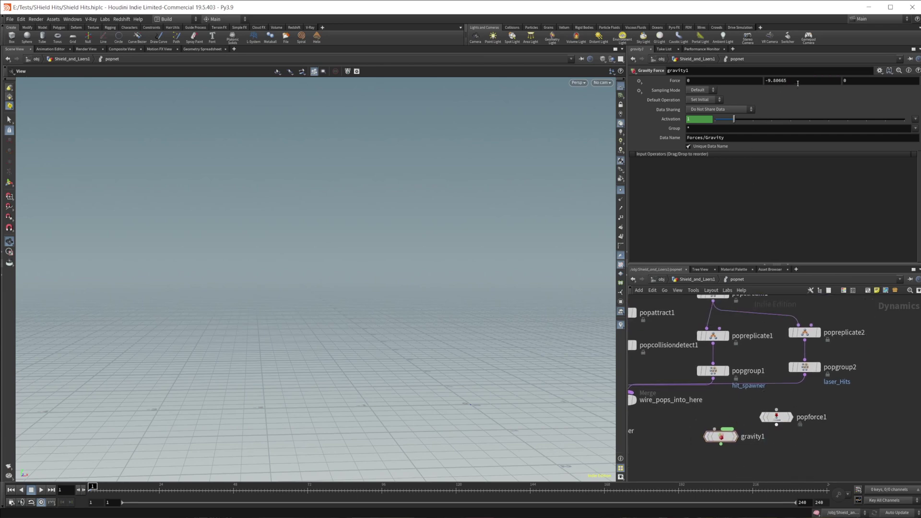
click(798, 82)
click(776, 417)
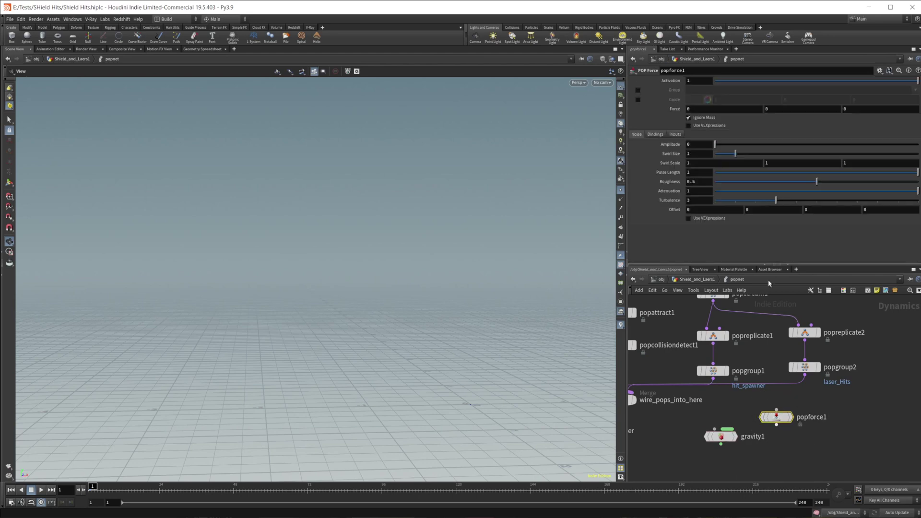
click(782, 108)
key(Return)
Insert popforce1 after popgroup2 and restrict it to the laser_Hits group.
drag(777, 417, 809, 402)
middle_drag(808, 402, 857, 366)
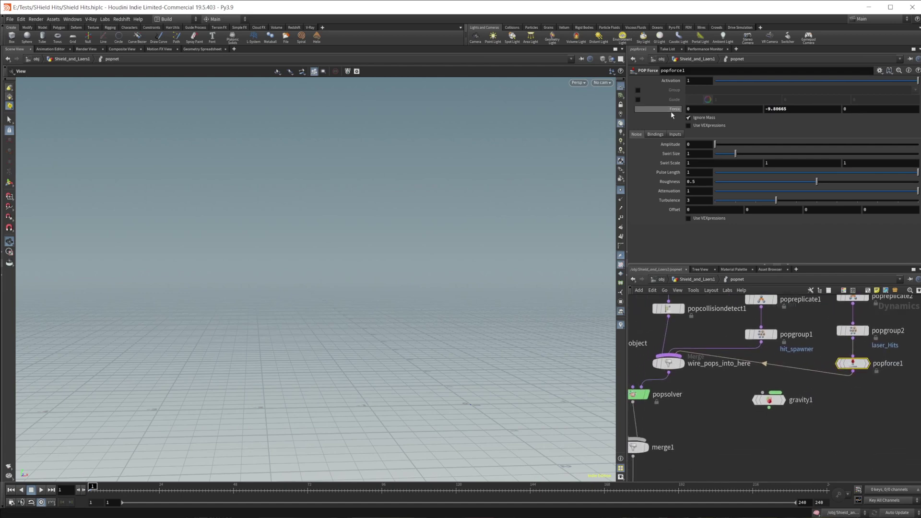
click(638, 91)
click(915, 90)
click(916, 113)
Play the simulation to preview popforce1's effect on the particle spray.
click(40, 489)
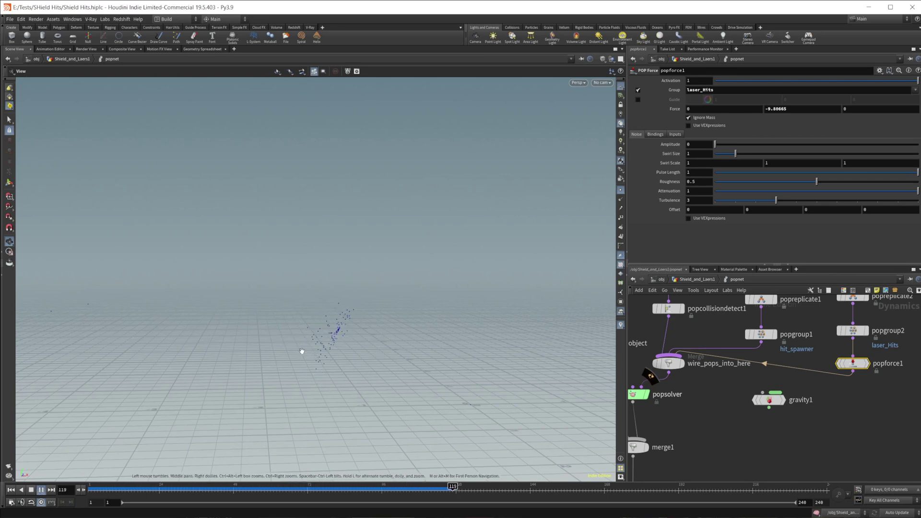
key(Escape)
middle_drag(850, 404, 830, 397)
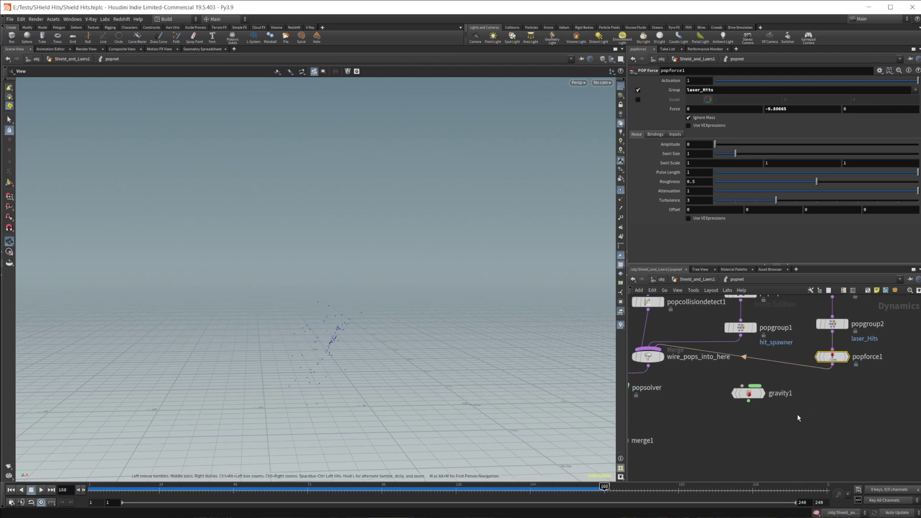
Bypass popforce1, insert gravity1 between merge1 and output, and replay from frame 1.
key(q)
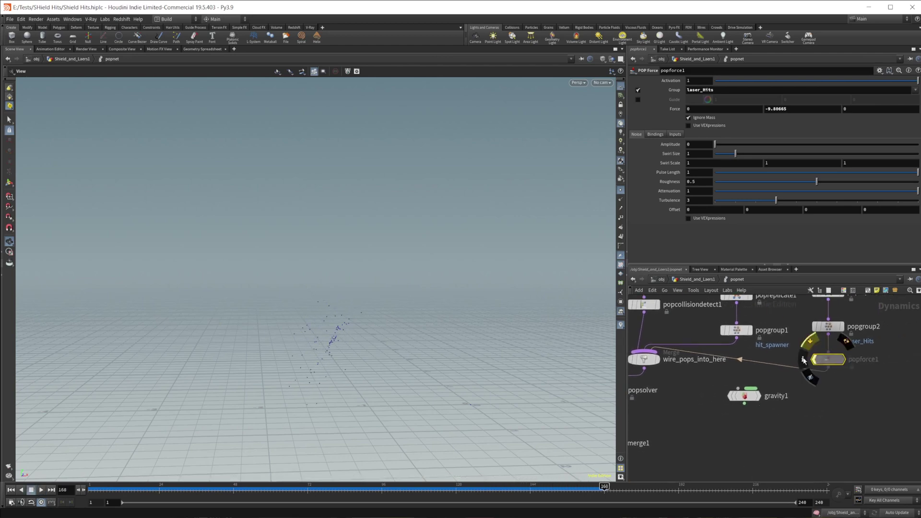
middle_drag(766, 401, 852, 344)
drag(834, 341, 703, 423)
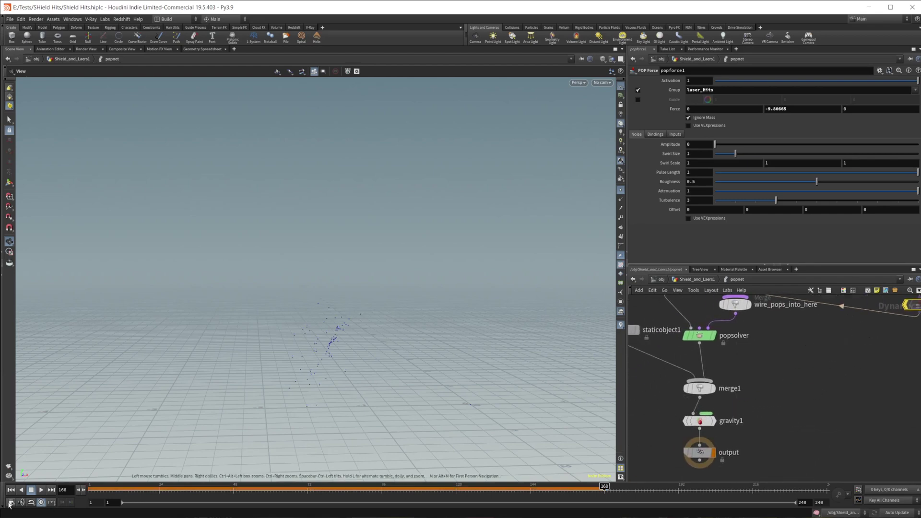
click(11, 490)
click(41, 489)
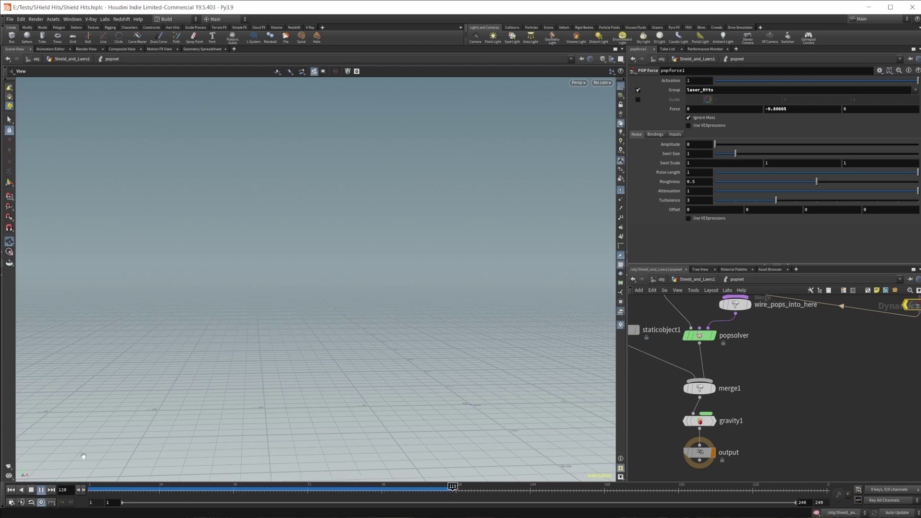
drag(413, 393, 236, 445)
Set gravity1's Group to laser_Hits.
click(704, 420)
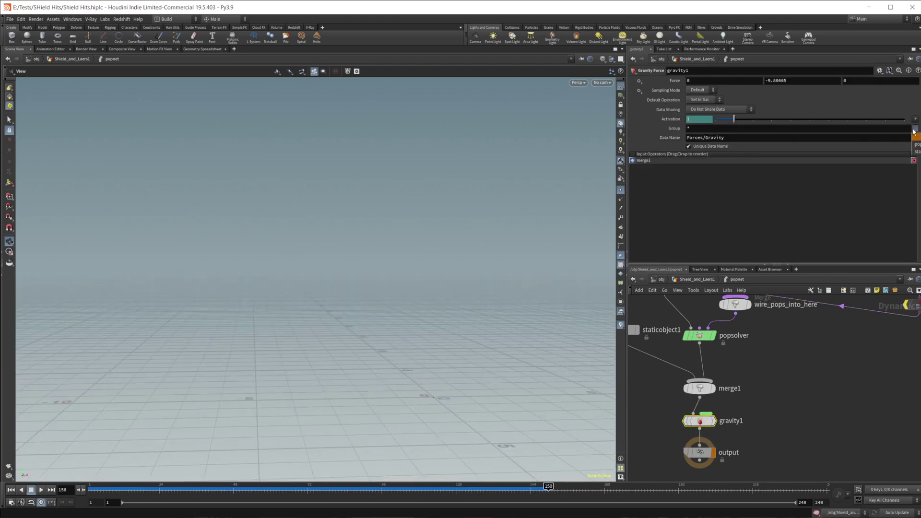
middle_drag(816, 378, 760, 420)
scroll(817, 375, up, 2)
scroll(816, 375, down, 3)
key(f)
click(717, 128)
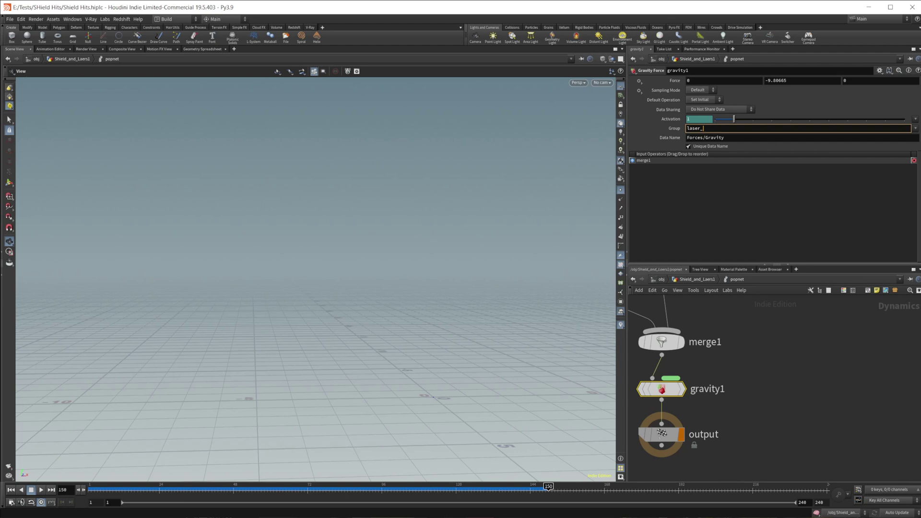
key(Return)
scroll(774, 436, down, 3)
scroll(812, 392, up, 3)
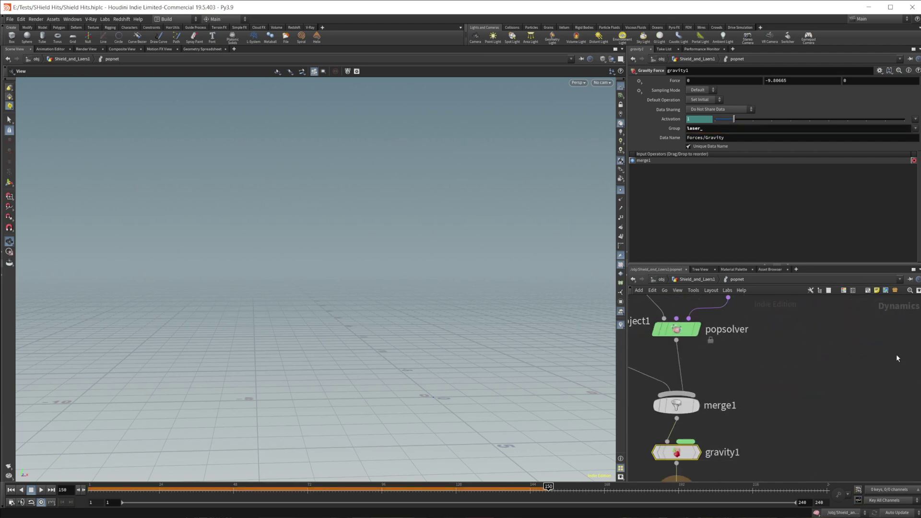
click(727, 128)
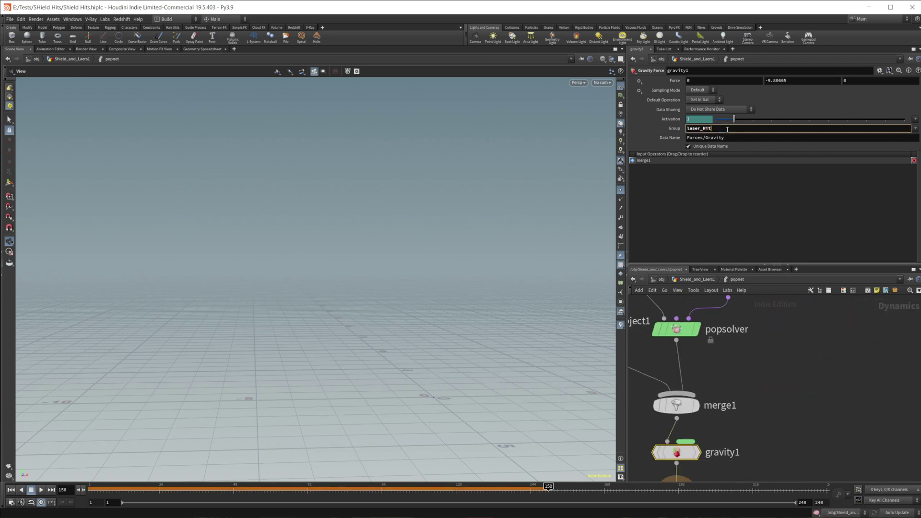
key(Return)
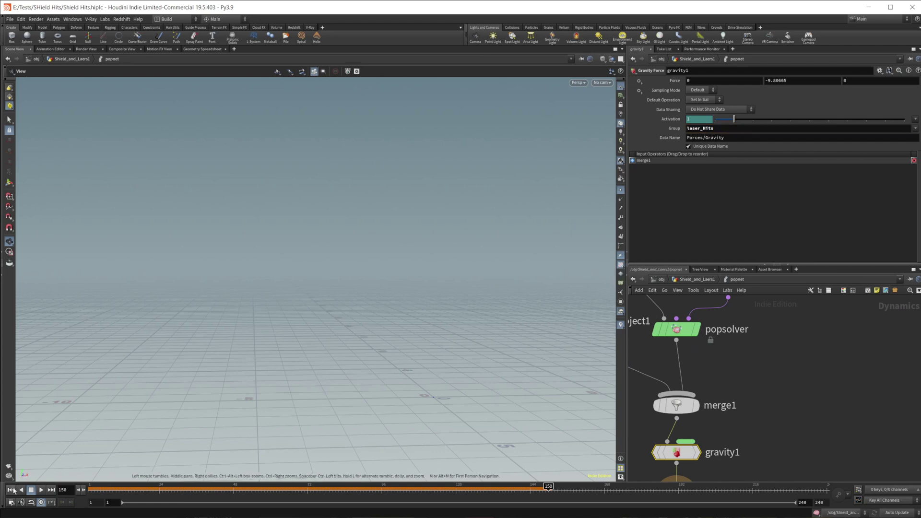
Replay the simulation from the start, stopping at frame 148.
click(11, 490)
click(40, 490)
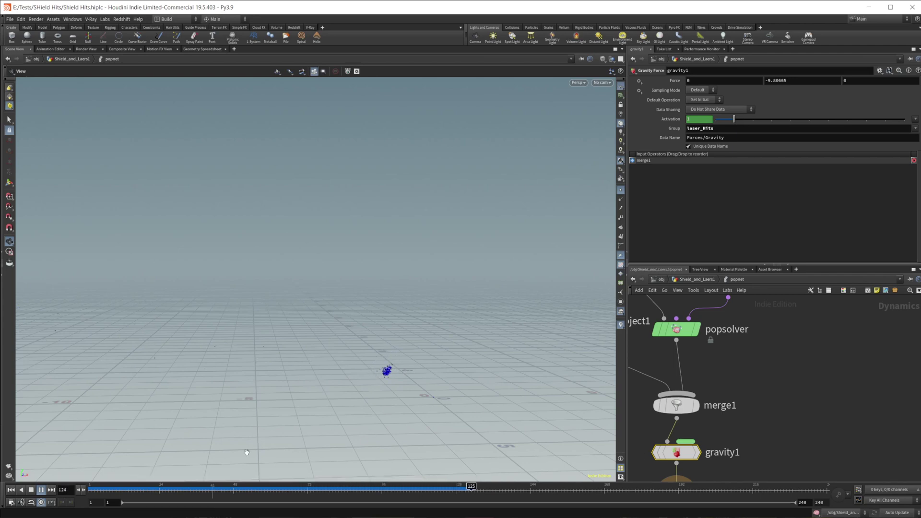
key(Up)
scroll(728, 401, down, 3)
key(f)
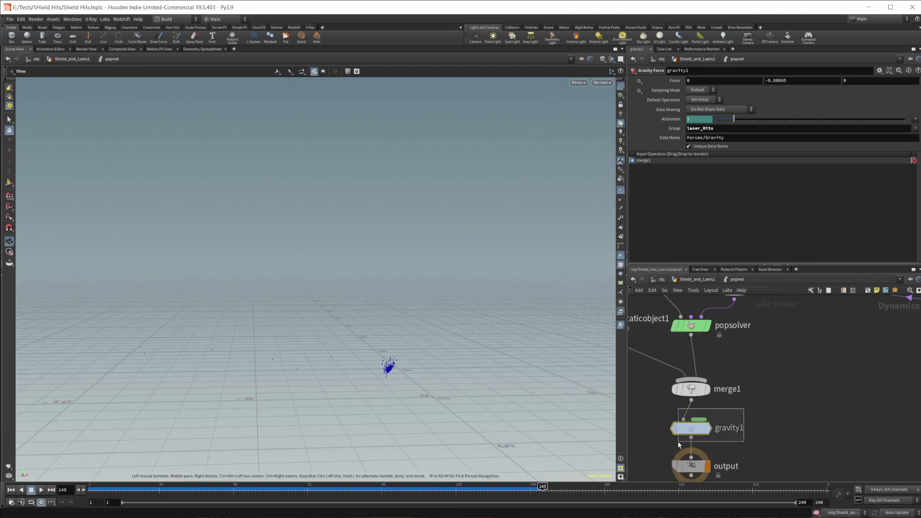
Re-enable popforce1, rewind, and return to the Shield_and_Laers1 geometry network.
click(690, 465)
middle_drag(705, 271, 706, 440)
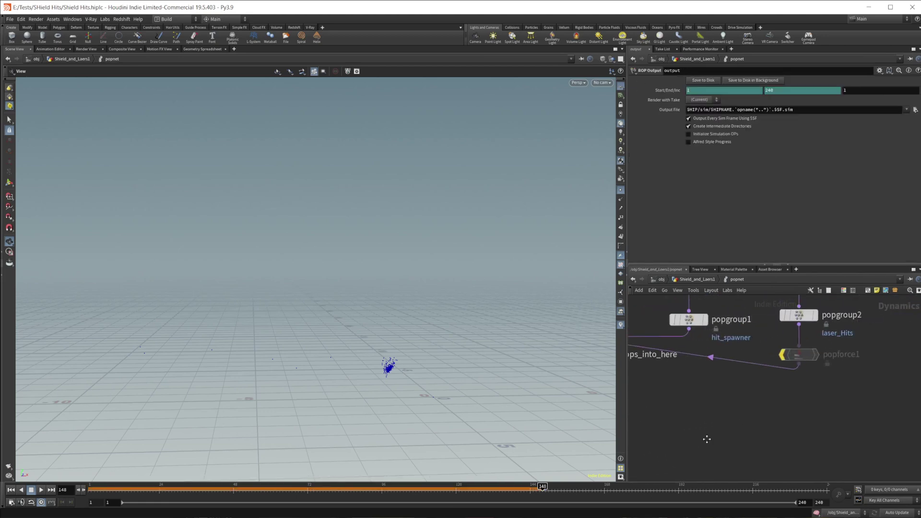
click(783, 354)
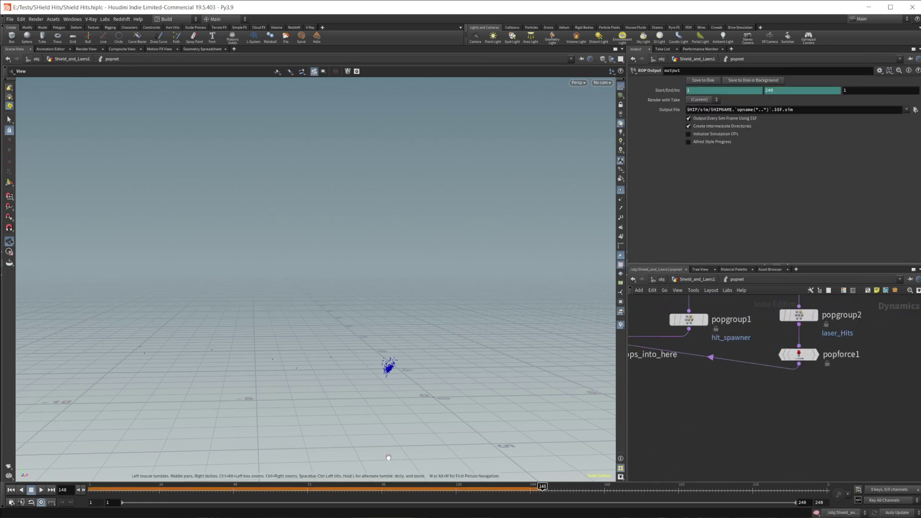
click(10, 489)
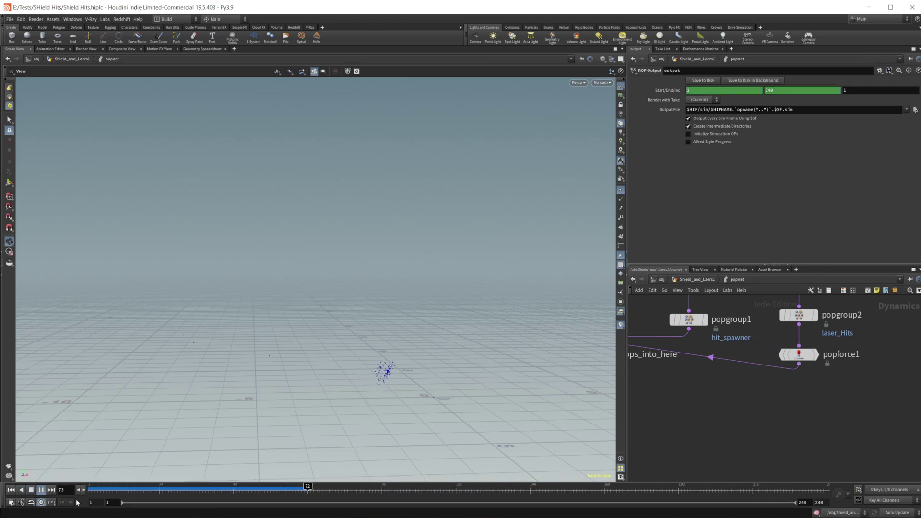
click(31, 489)
click(695, 279)
scroll(746, 413, down, 3)
scroll(801, 417, down, 3)
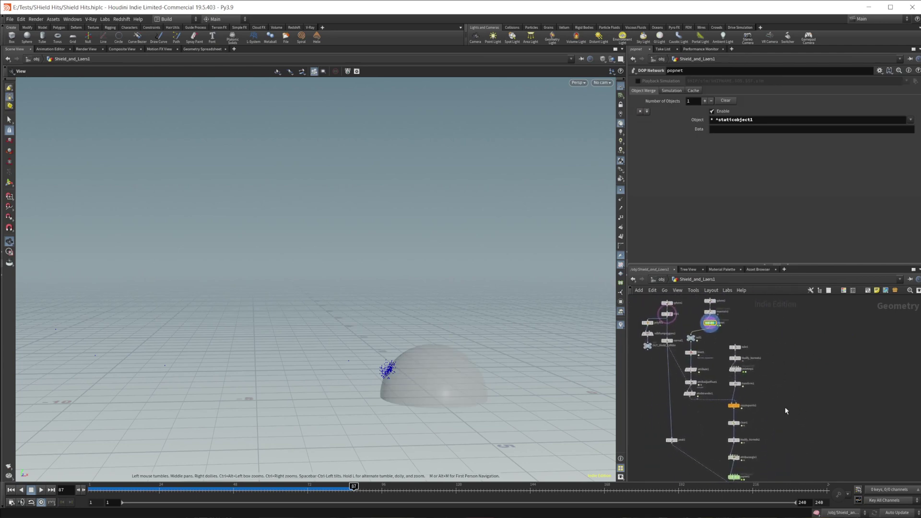
Create a Null node, null2, and position it below its wire.
key(Tab)
mouse_move(786, 365)
text(null)
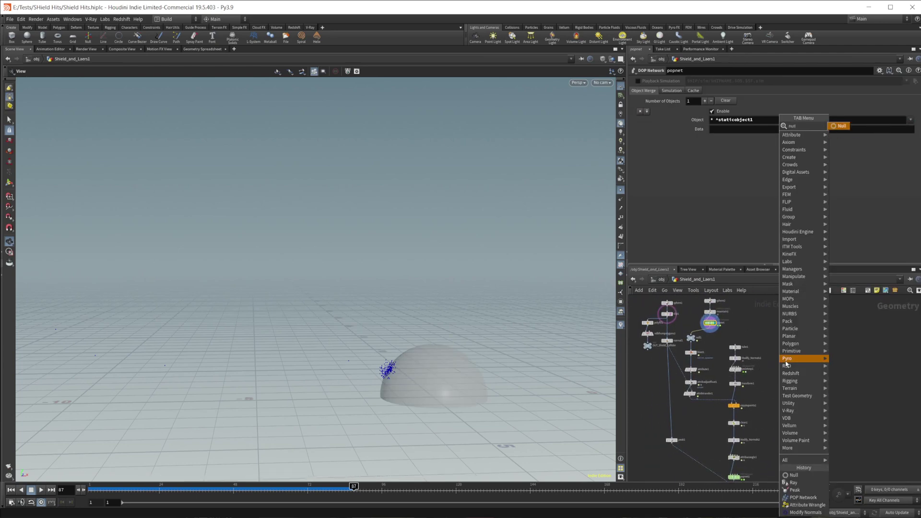
key(Return)
click(791, 410)
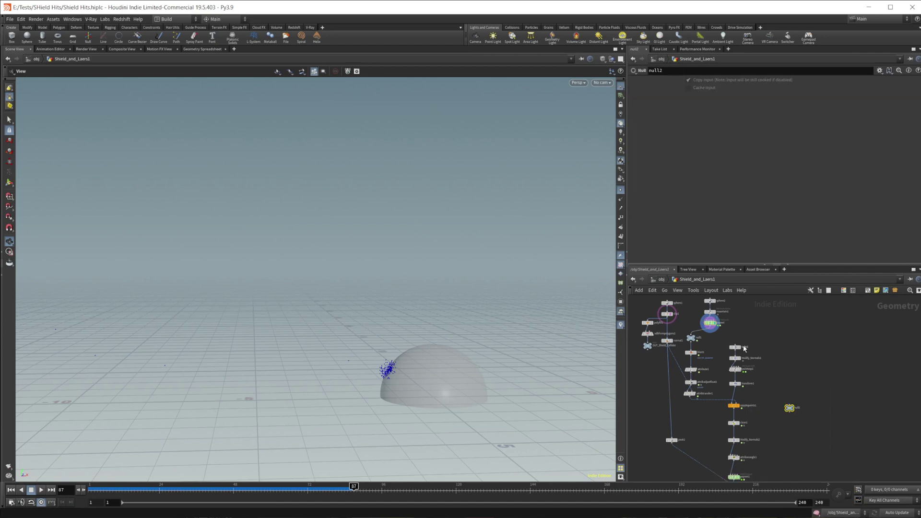
scroll(714, 333, up, 3)
middle_drag(827, 449, 837, 313)
drag(836, 312, 835, 442)
middle_drag(784, 471, 786, 423)
Create merge1 and wire OUT_Impact_Particles and null2 into it.
key(Tab)
text(merge)
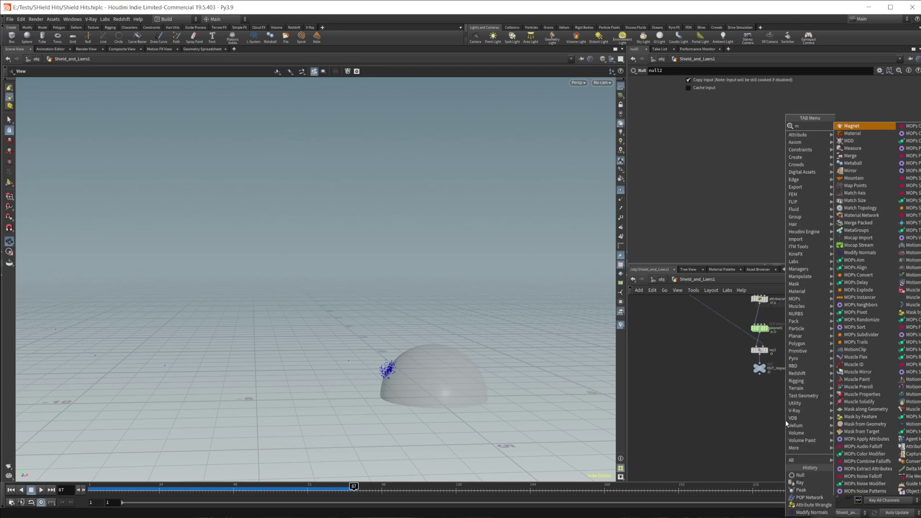
key(Return)
click(784, 418)
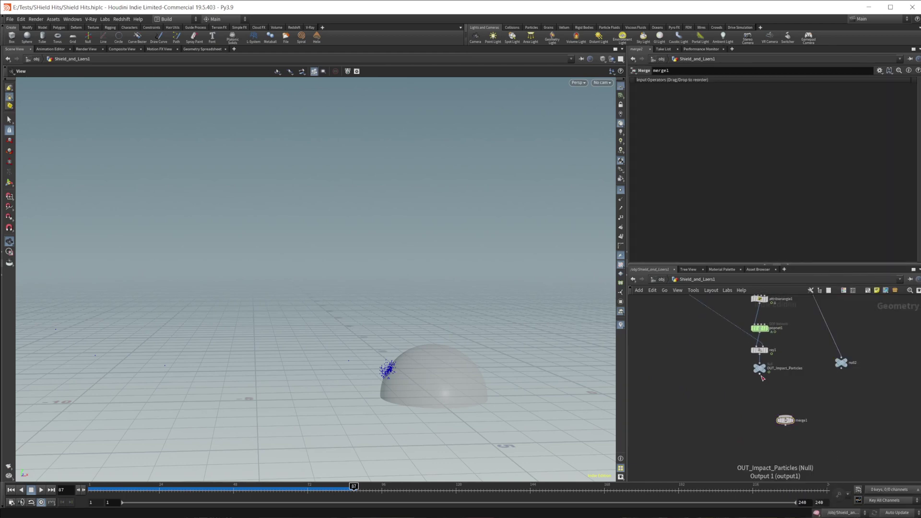
click(759, 373)
click(785, 415)
click(841, 368)
click(786, 420)
Connect normal1 as merge1's third input.
scroll(737, 428, down, 5)
scroll(748, 336, up, 3)
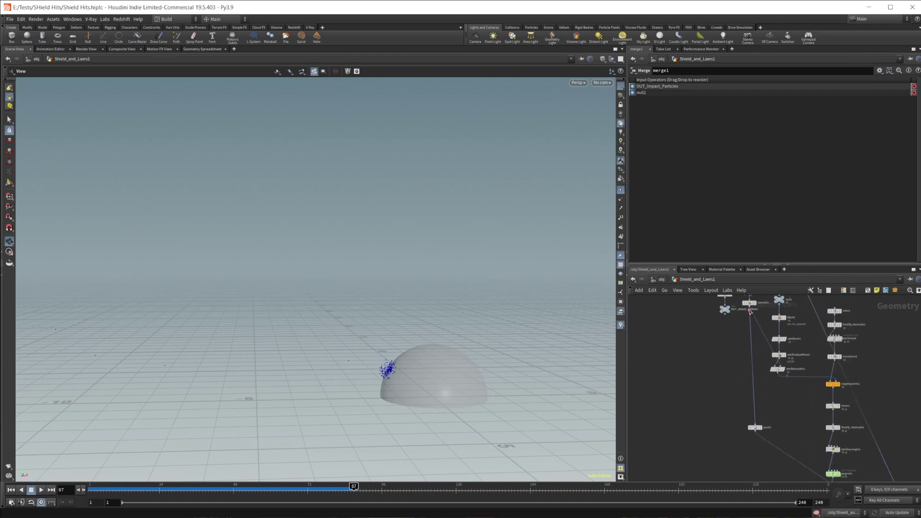
click(751, 310)
key(f)
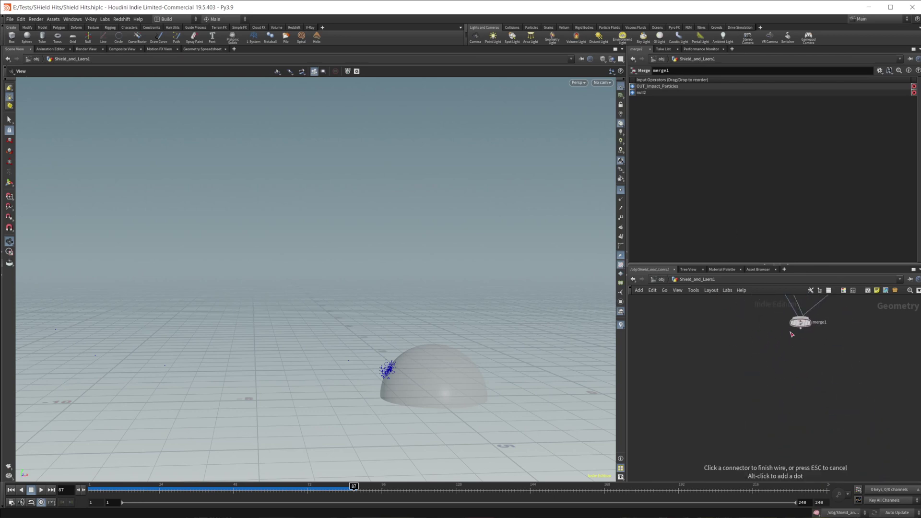
click(794, 328)
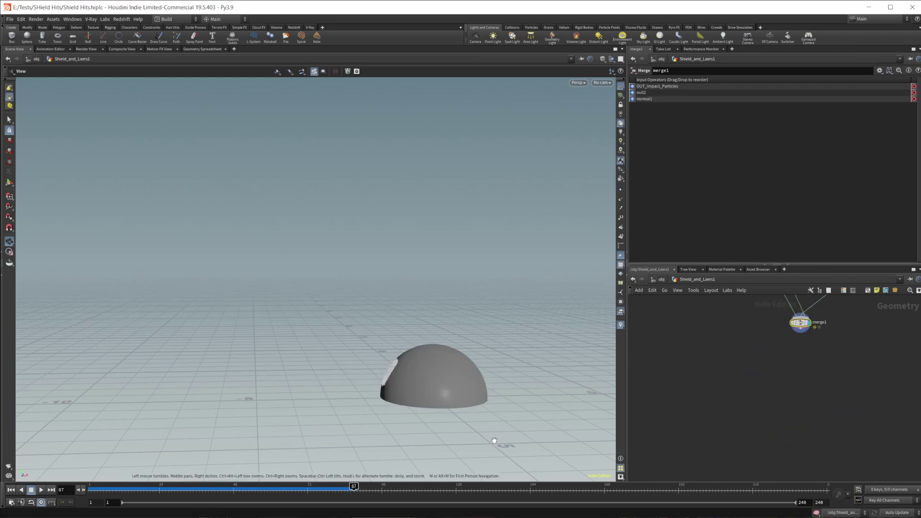
scroll(413, 376, up, 5)
scroll(428, 380, up, 5)
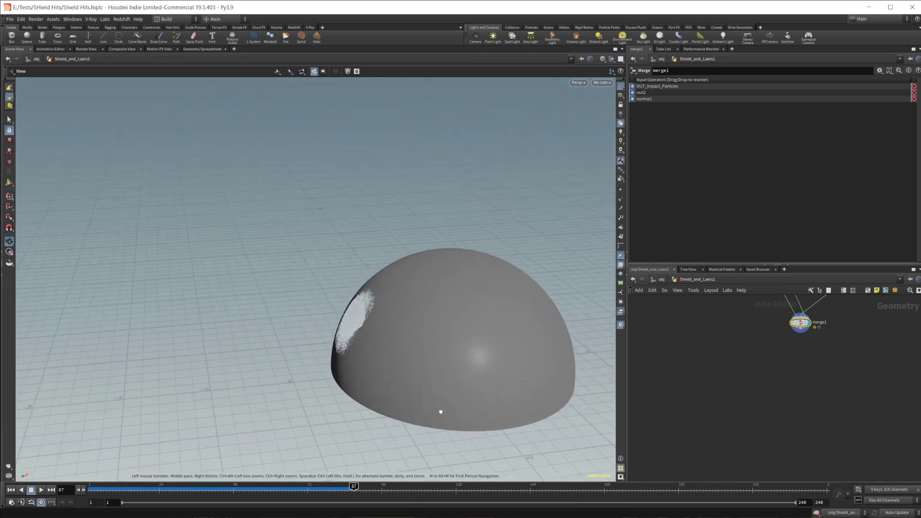
Insert a color1 node between OUT_Impact_Particles and merge1 and make it pure blue.
key(h)
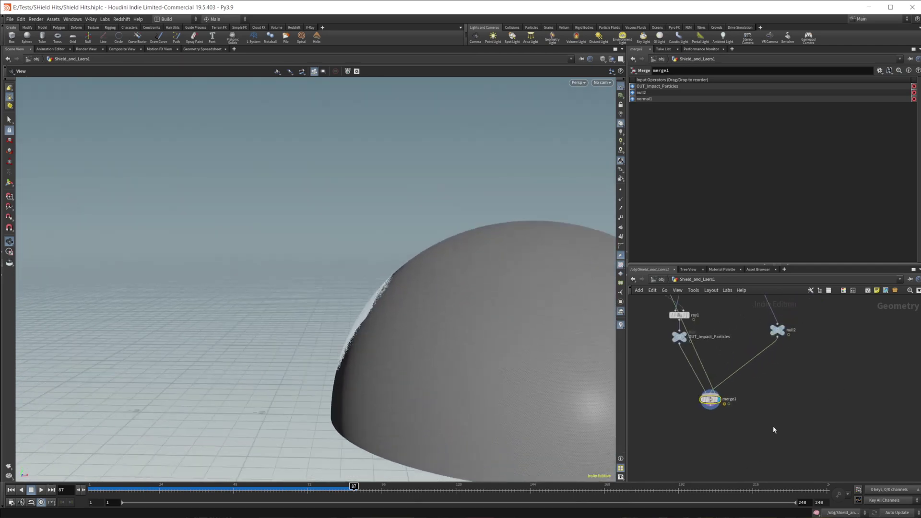
key(Tab)
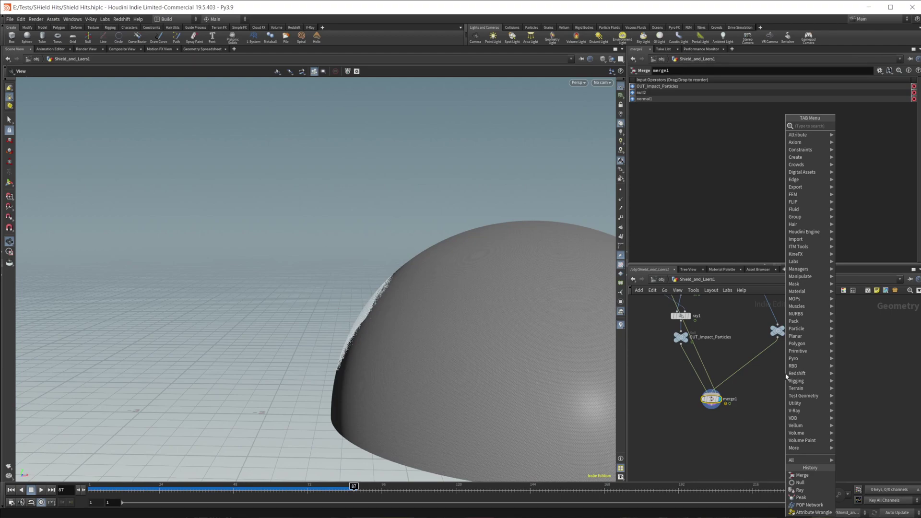
text(color)
key(Return)
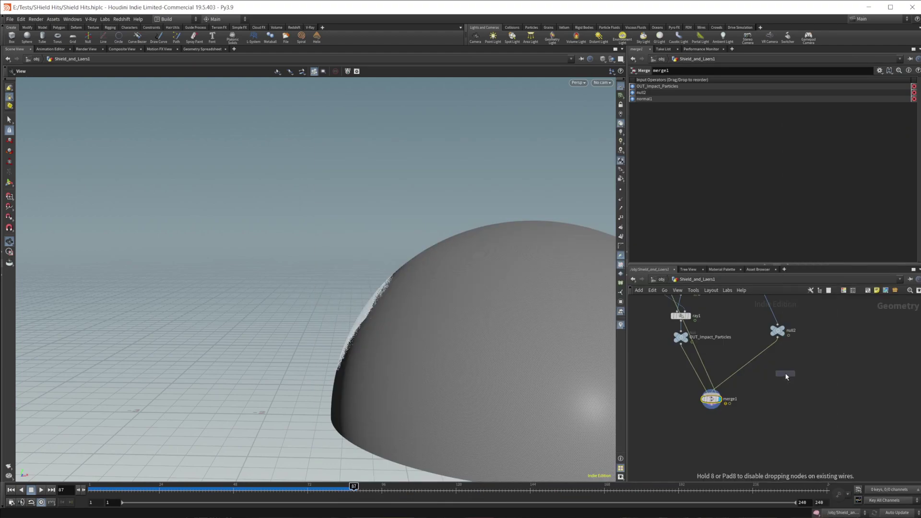
click(784, 377)
drag(785, 377, 684, 370)
click(694, 127)
click(760, 81)
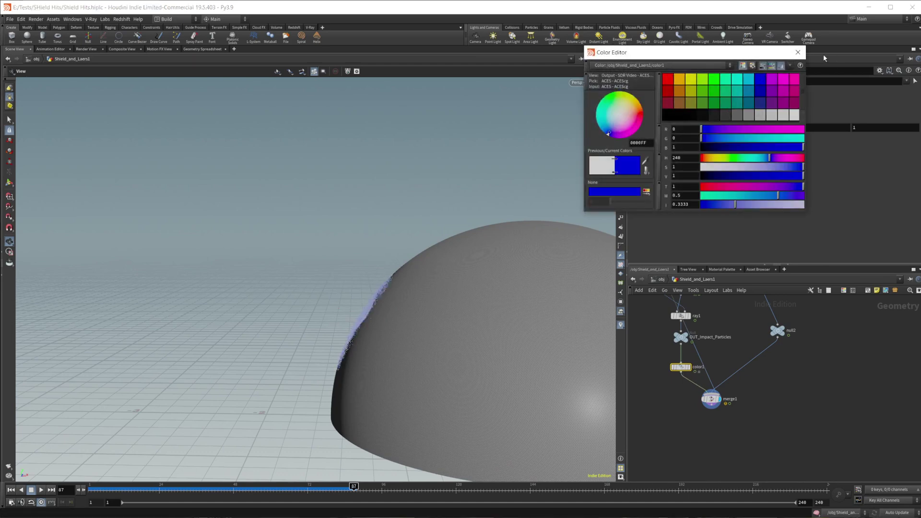
click(797, 52)
Duplicate color1 into color2, keep its colour type constant, and set it red.
alt+drag(680, 367, 774, 365)
click(698, 116)
click(698, 118)
click(696, 126)
click(668, 81)
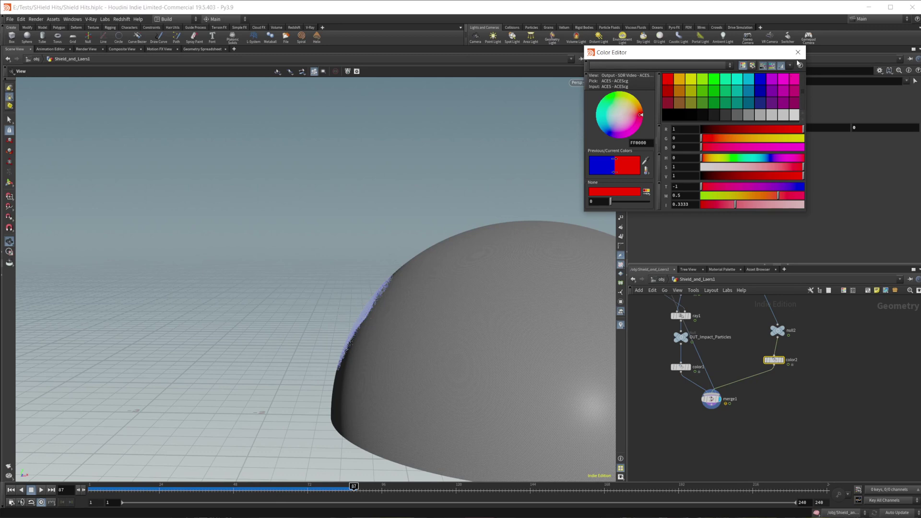
click(797, 52)
Rewind to the first frame, play the simulation, then stop and frame the OUT_Impact_Particles chain.
click(11, 489)
scroll(396, 364, up, 2)
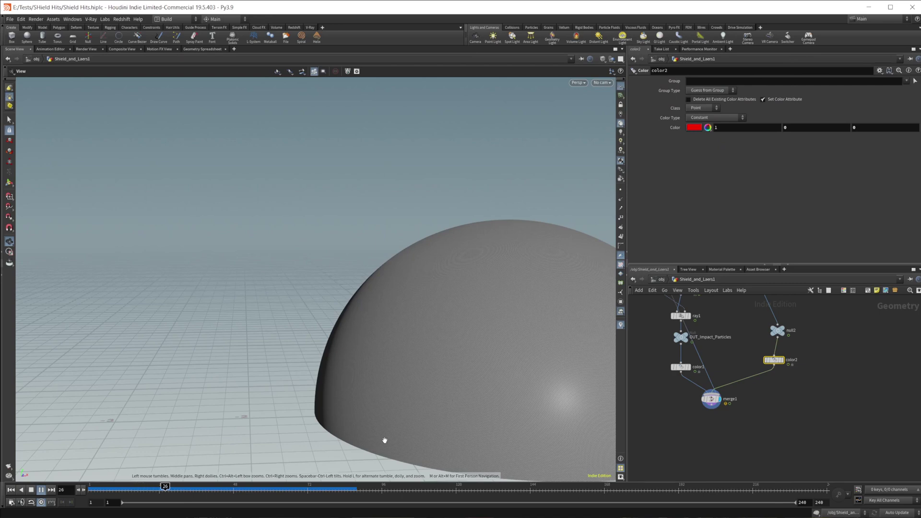
key(Up)
middle_drag(678, 403, 746, 442)
key(Tab)
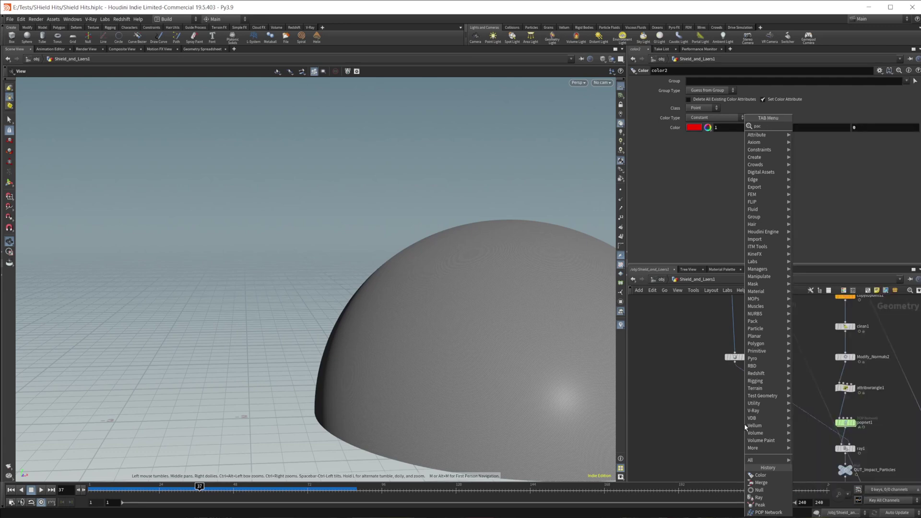
Add a pack1 node to the network and play the simulation to frame 93.
click(760, 504)
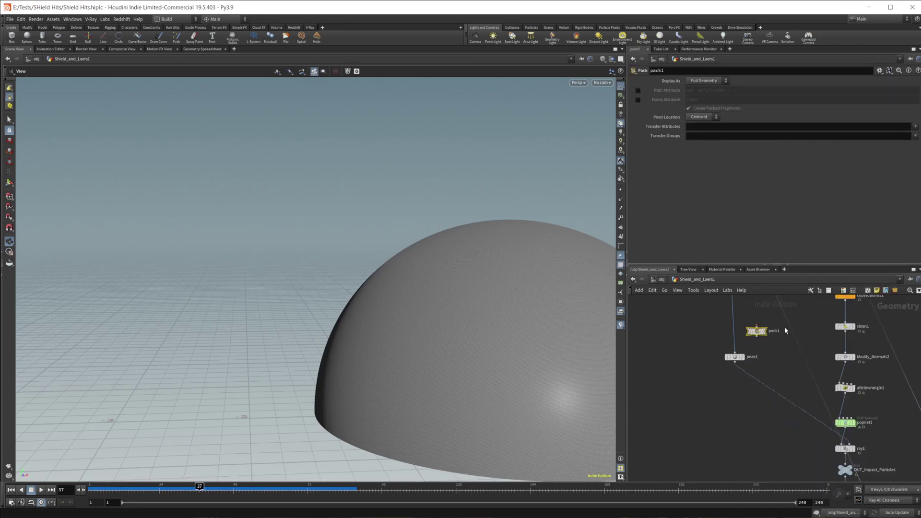
mouse_move(754, 331)
mouse_down()
mouse_move(790, 331)
mouse_move(758, 332)
mouse_up()
click(41, 490)
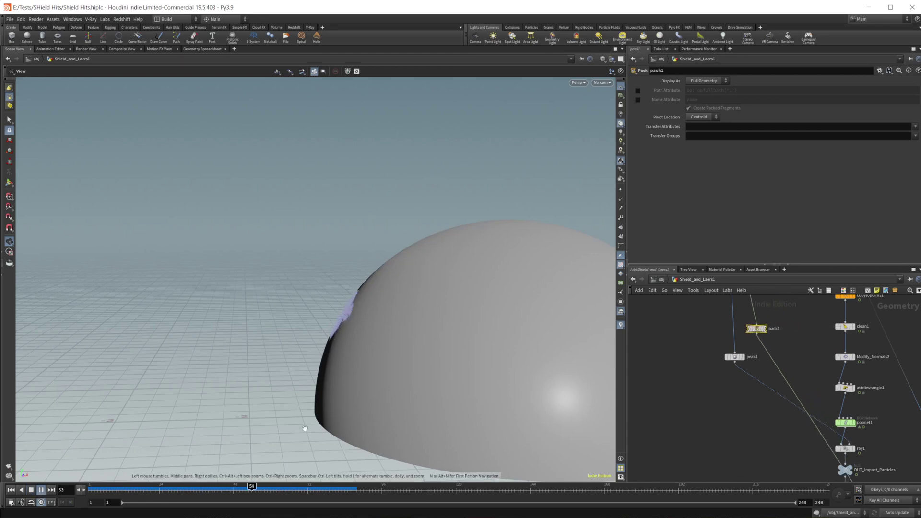
click(31, 490)
Inspect the particle spray on the dome and look inside the popnet network.
mouse_move(322, 354)
mouse_down()
mouse_move(370, 354)
mouse_move(409, 316)
mouse_move(474, 329)
mouse_move(365, 313)
mouse_up()
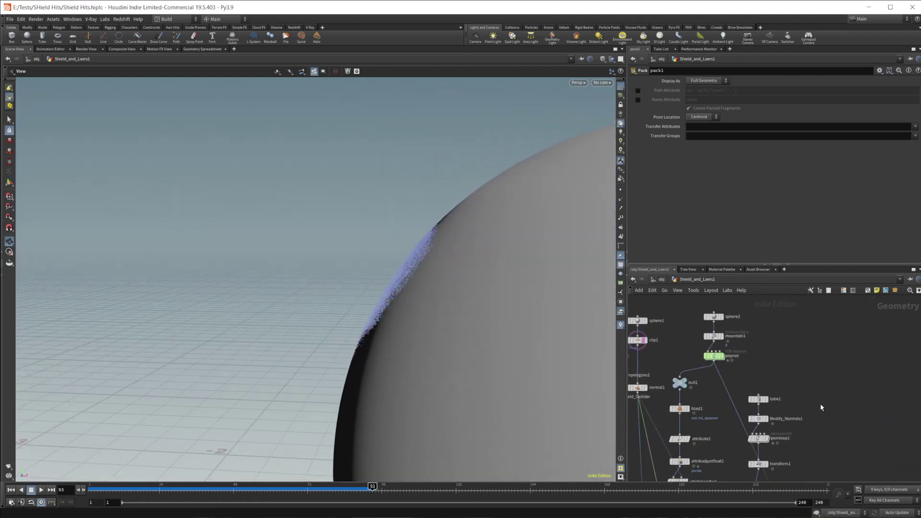
scroll(712, 353, up, 3)
double_click(714, 347)
scroll(859, 410, down, 3)
scroll(781, 411, up, 3)
key(u)
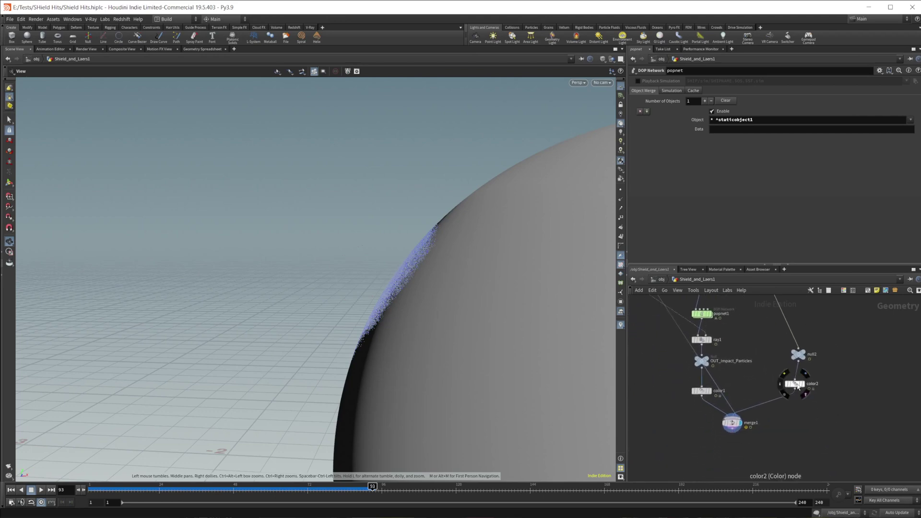
Nudge color2 slightly right and set its colour back to red 1, 0, 0.
click(794, 384)
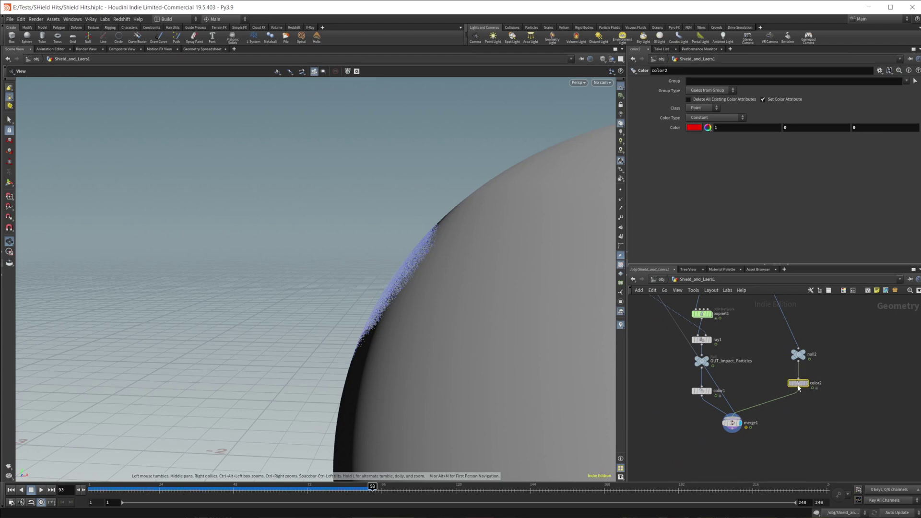
drag(794, 384, 805, 382)
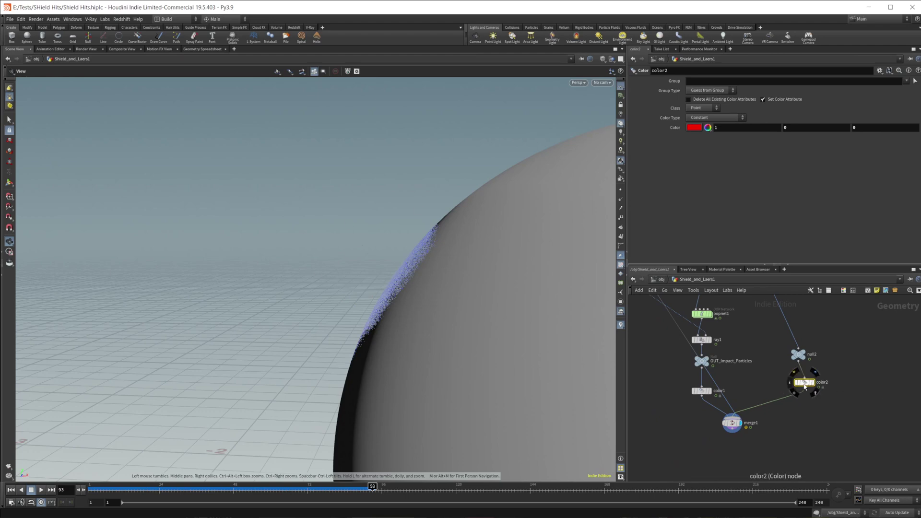
click(694, 128)
click(672, 117)
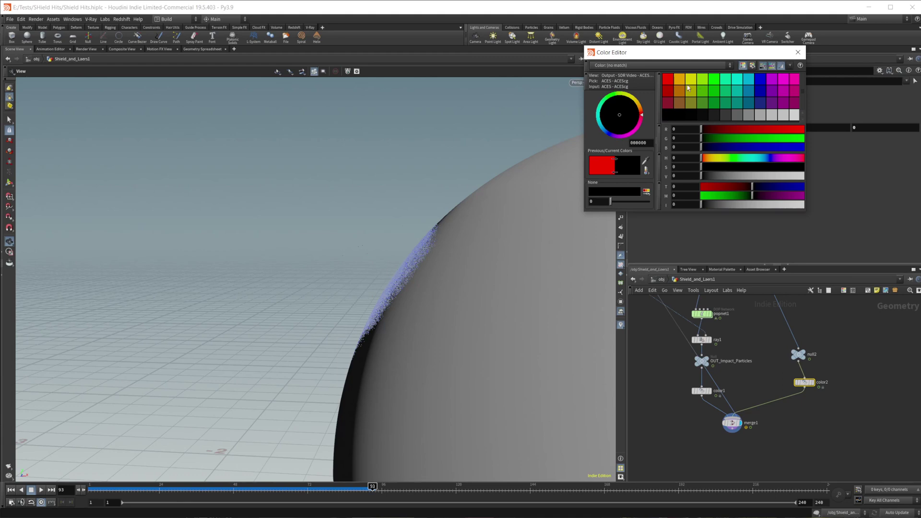
click(667, 79)
click(798, 52)
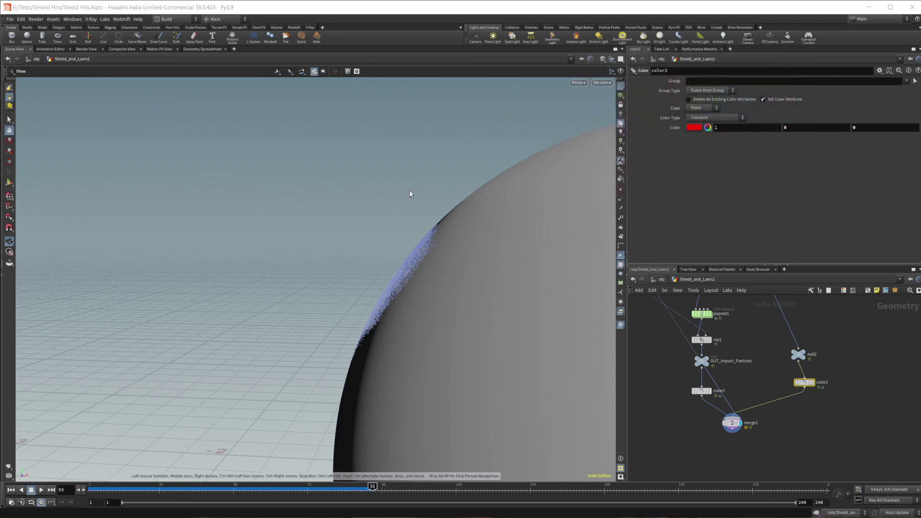
Set the viewport Background Color Scheme to Dark in Display Options.
key(d)
click(423, 118)
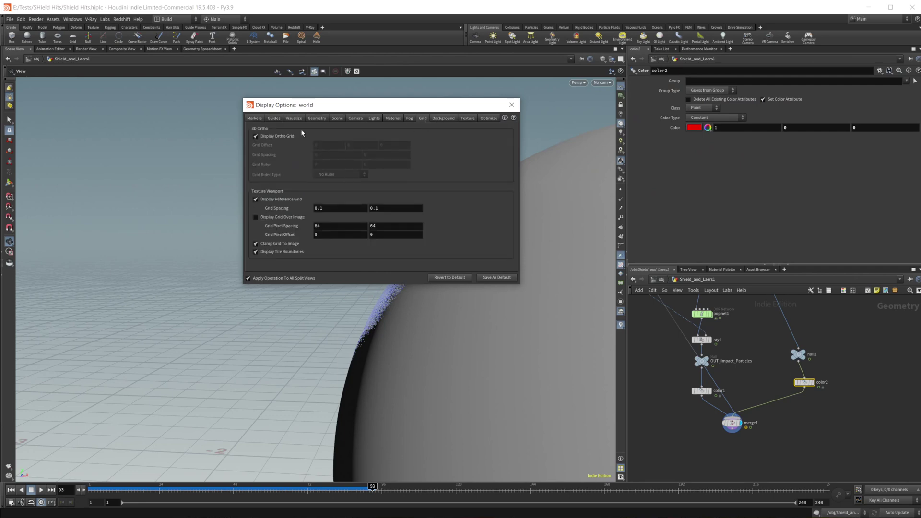
click(442, 118)
click(301, 130)
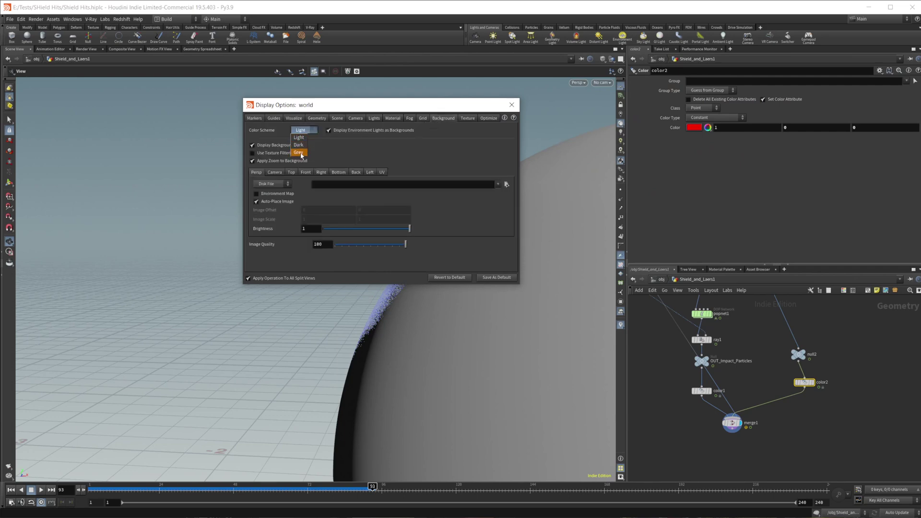
click(298, 144)
drag(335, 105, 760, 106)
Turn off Display Ortho Grid on the Grid tab and close Display Options.
drag(377, 251, 398, 247)
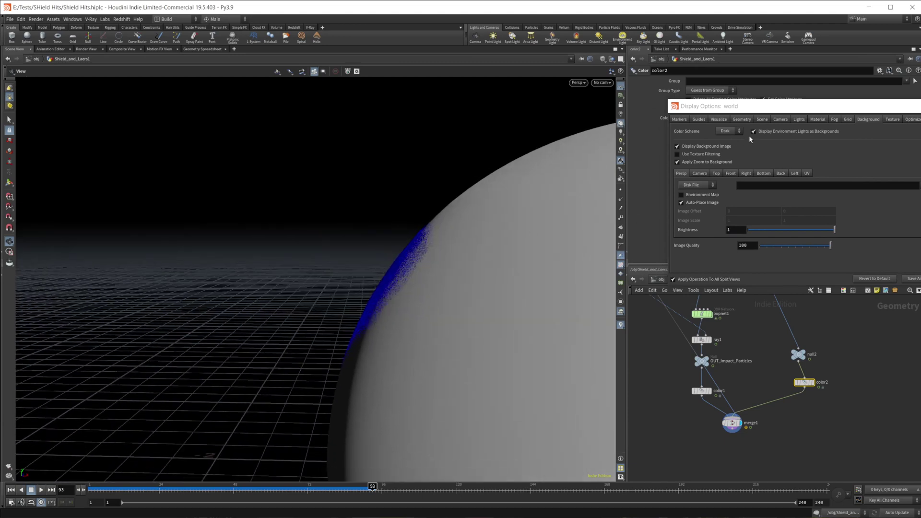
click(780, 119)
click(848, 120)
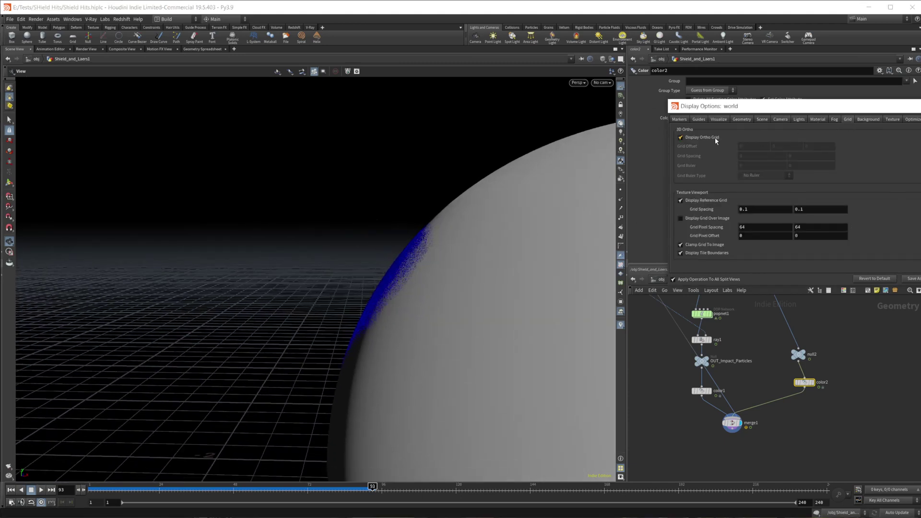
click(620, 85)
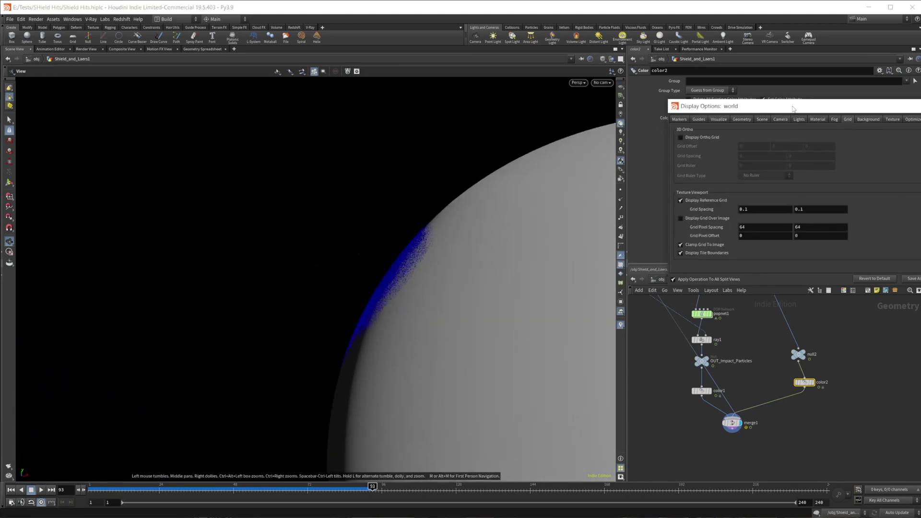
drag(792, 109, 509, 173)
click(655, 173)
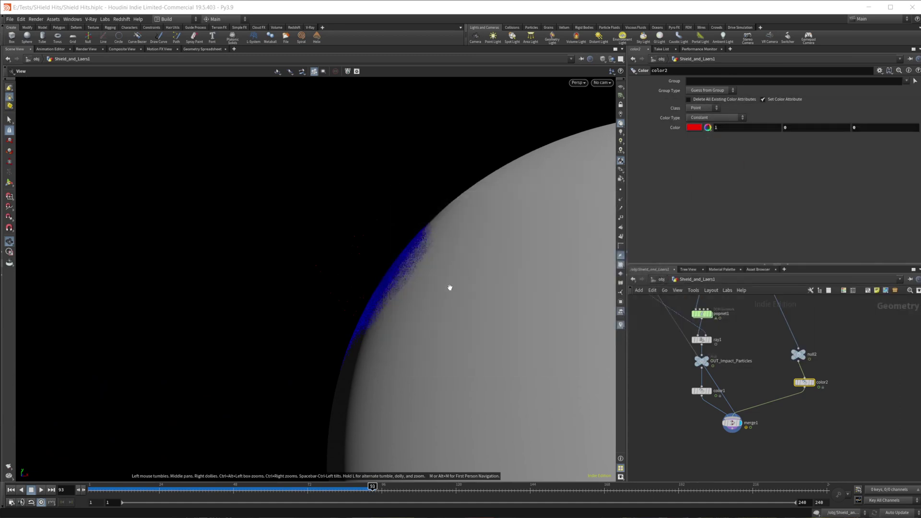
drag(442, 292, 336, 262)
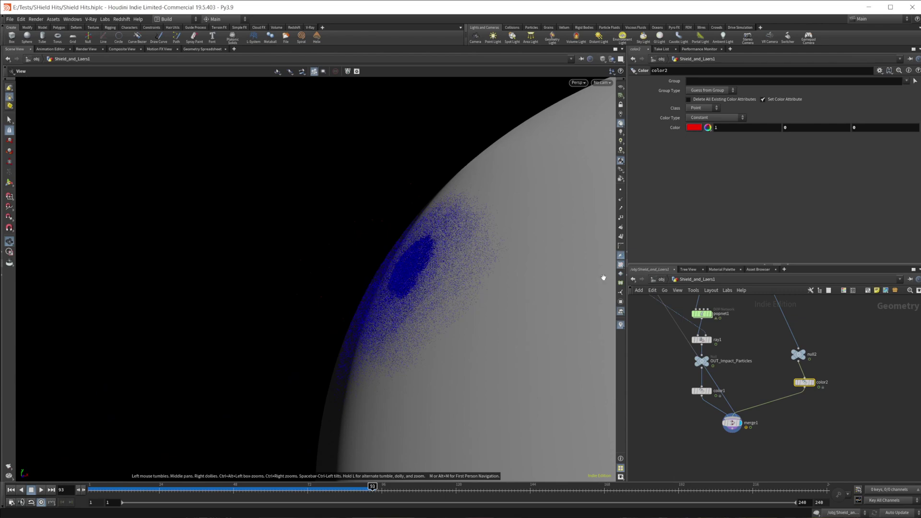
click(620, 190)
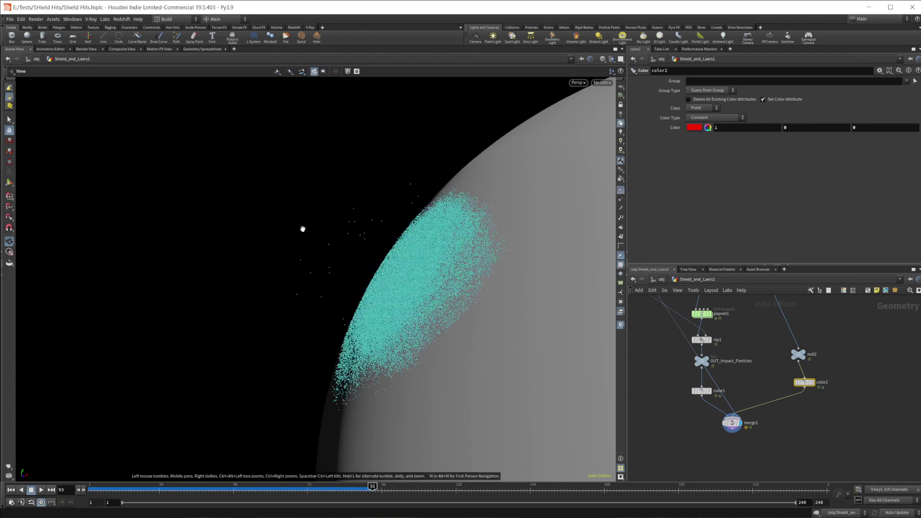
click(619, 190)
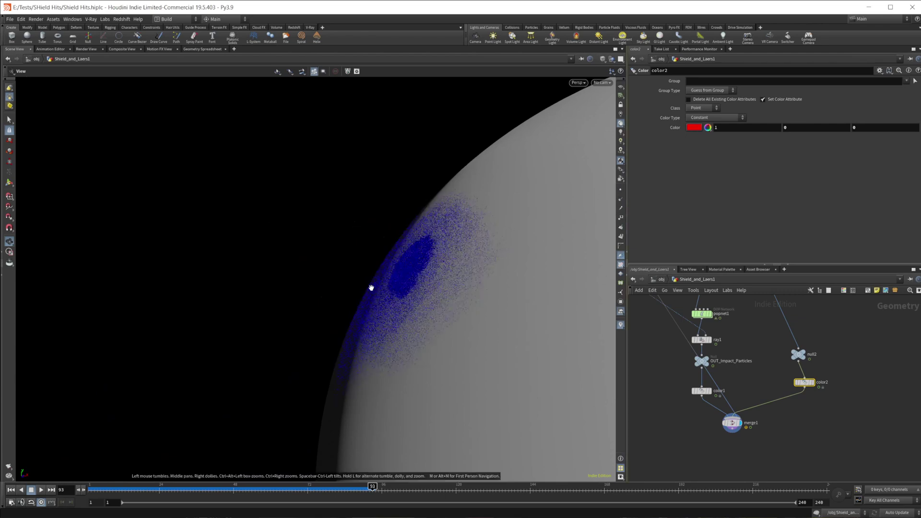
mouse_move(374, 288)
middle_down()
mouse_move(397, 290)
mouse_move(370, 309)
mouse_move(296, 441)
middle_up()
click(21, 490)
click(41, 490)
scroll(353, 368, down, 5)
drag(384, 368, 408, 369)
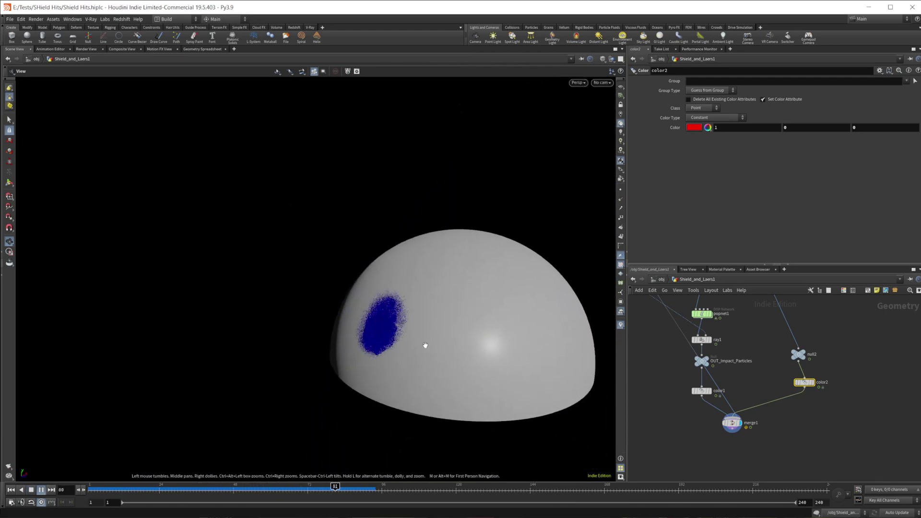